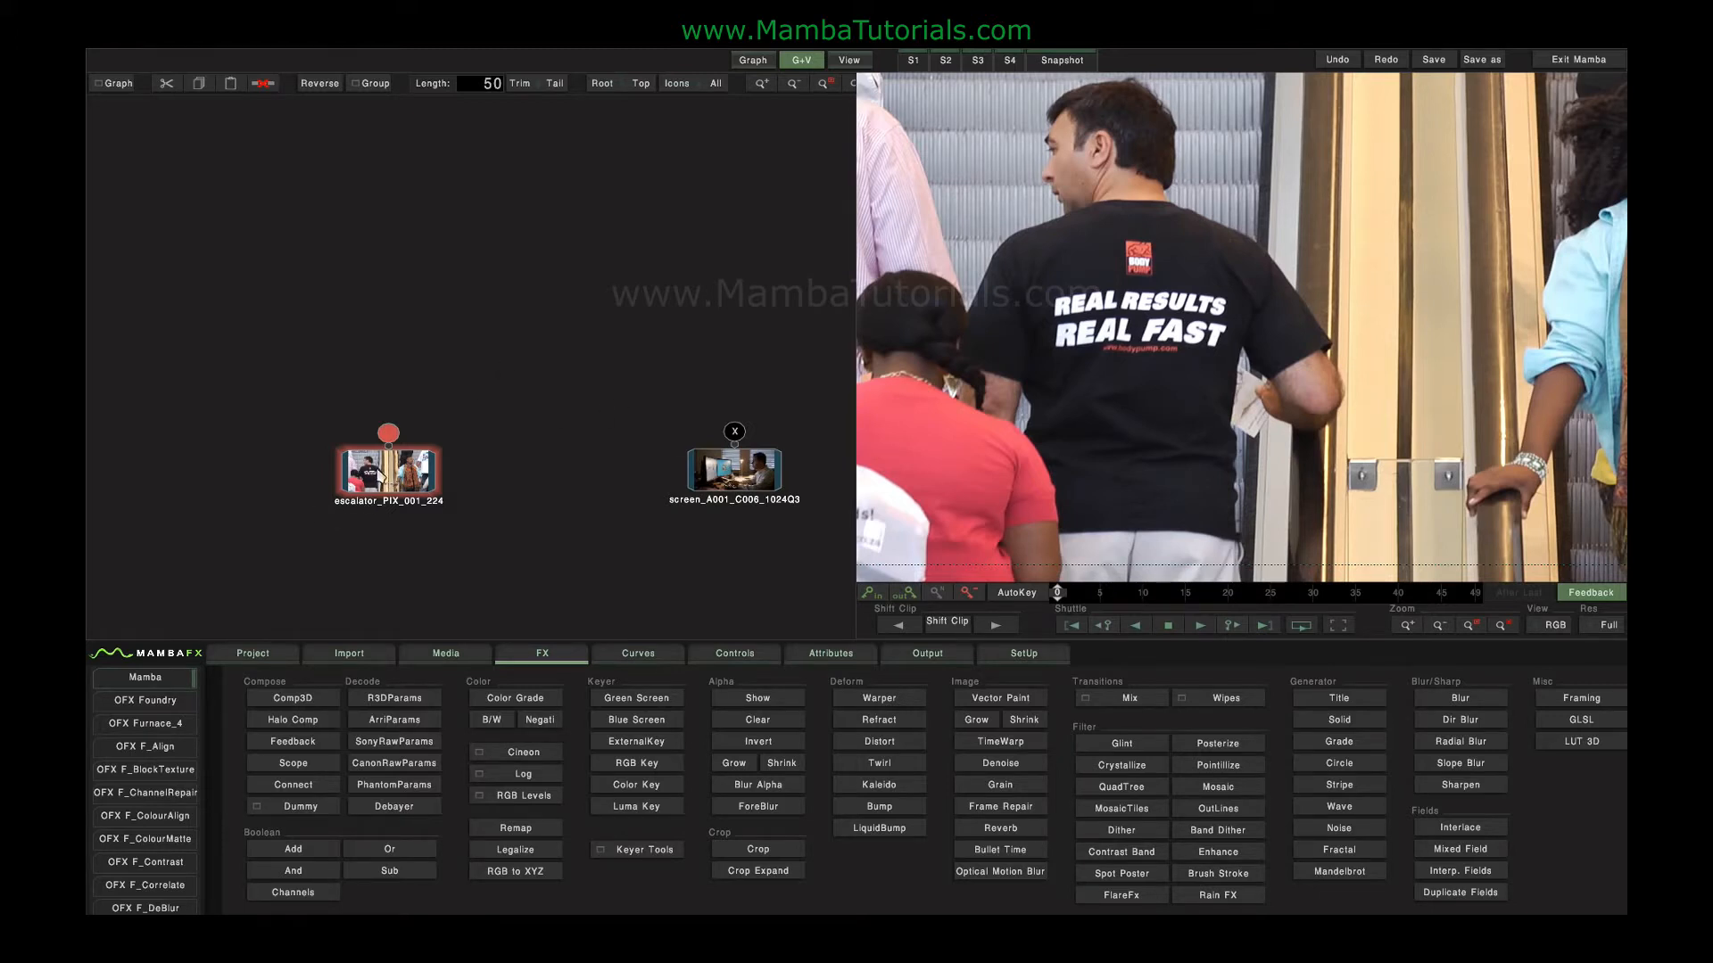
# - Add a tracker to the escalator clip and place it on the F of FAST on the man's black shirt
pyautogui.click(714, 653)
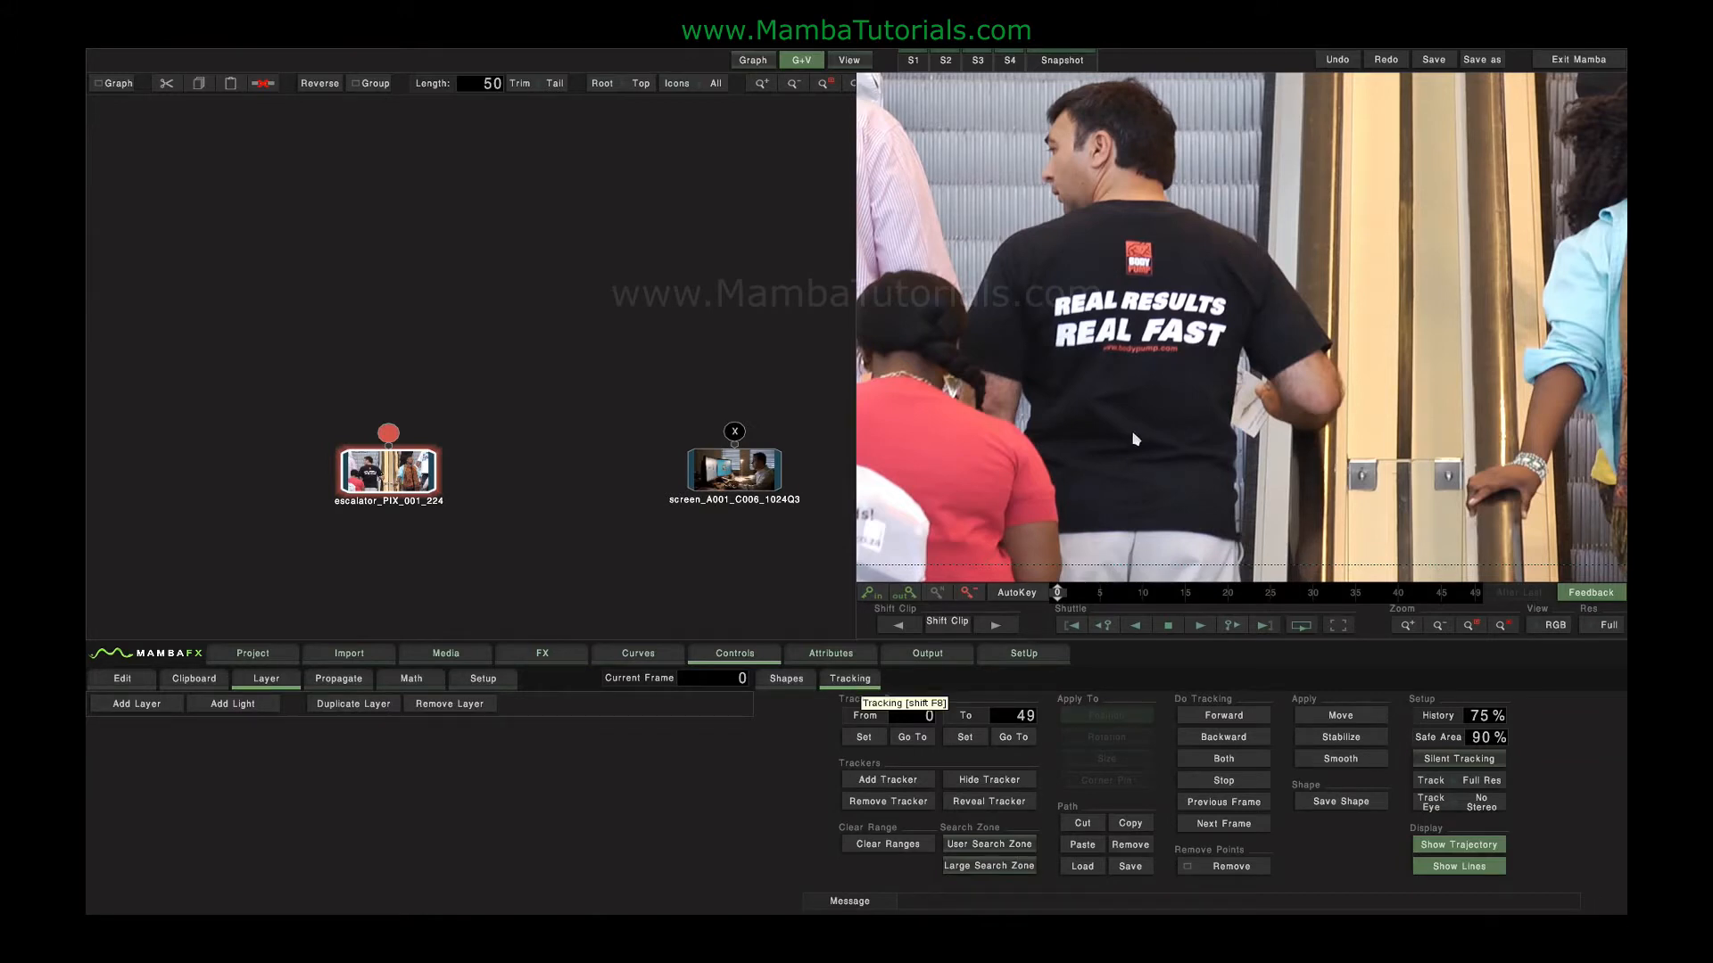
pyautogui.press('t')
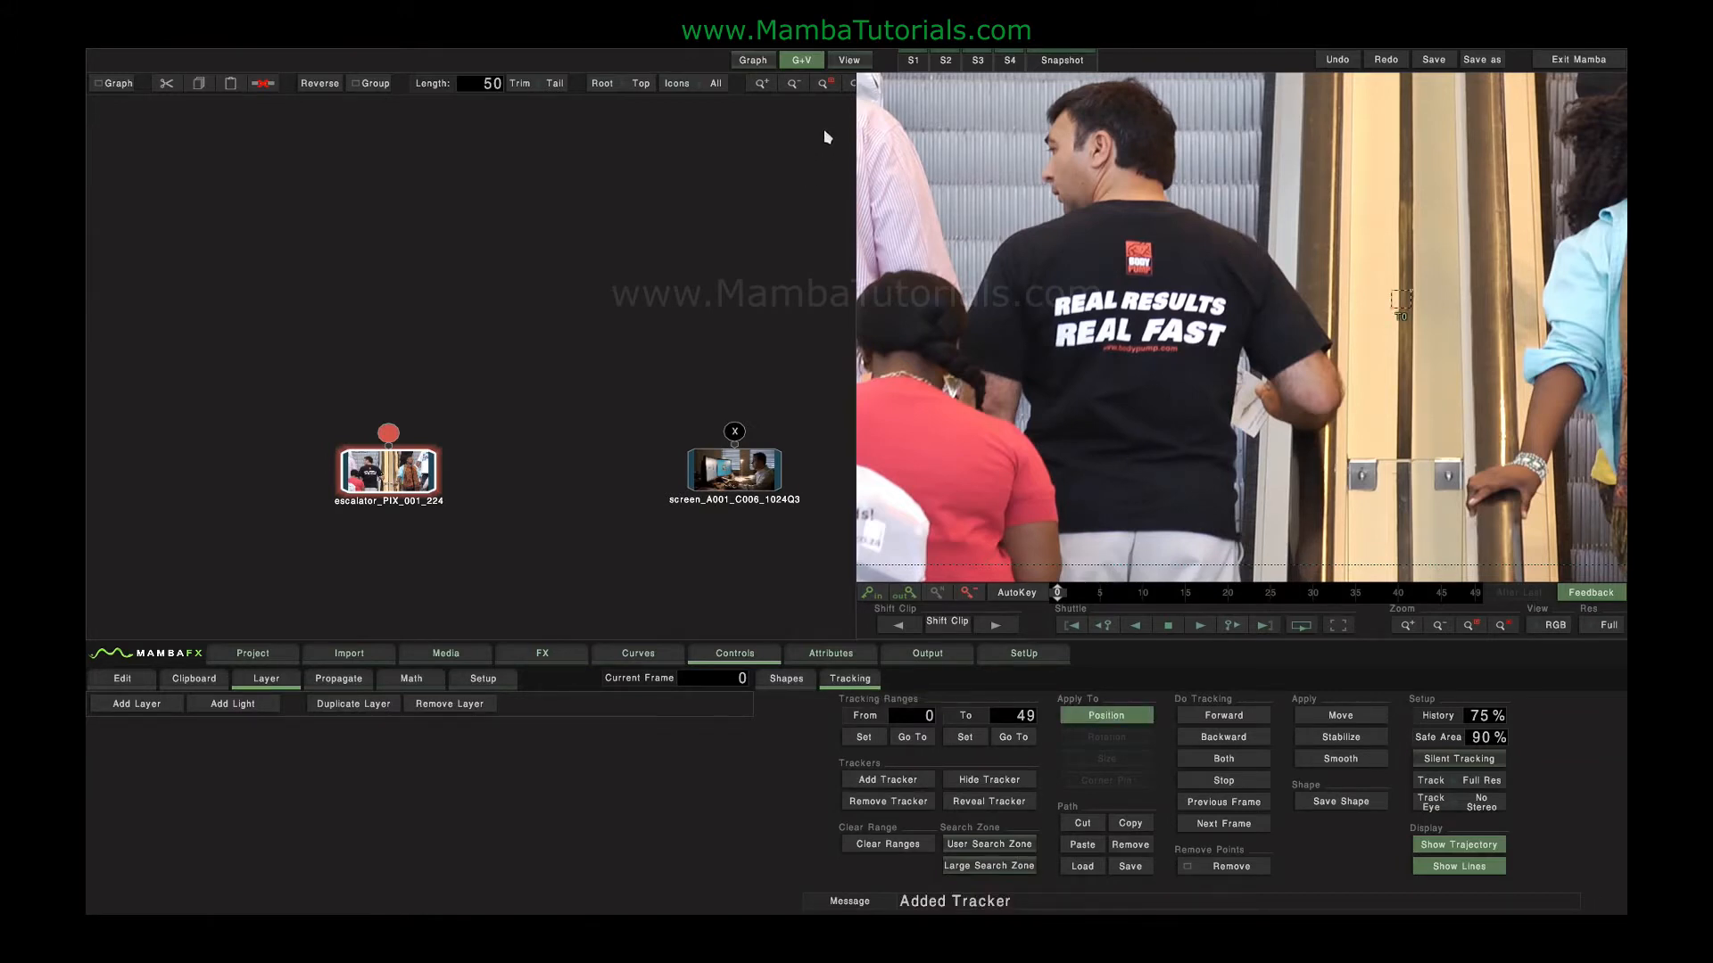
pyautogui.click(846, 65)
pyautogui.moveTo(1015, 303); pyautogui.dragTo(780, 347)
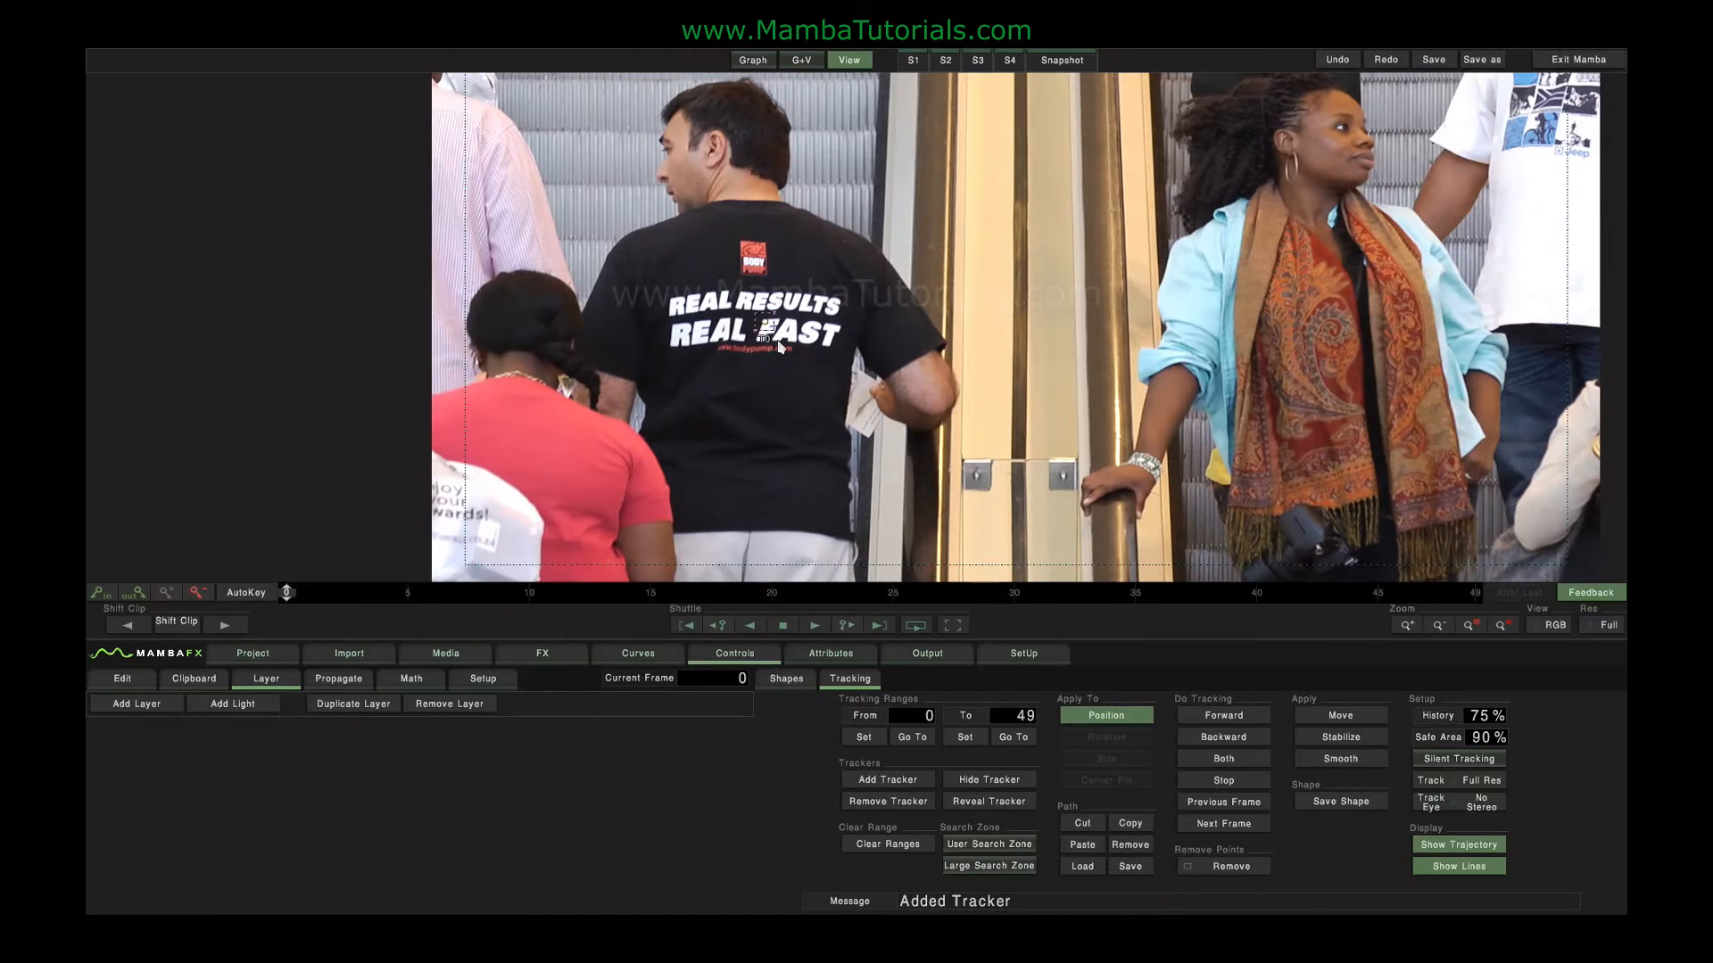
# - Track the shirt point forward through frames 0 to 49, review the tracked clip, and return to the first frame
pyautogui.click(1215, 714)
pyautogui.click(814, 626)
pyautogui.moveTo(1005, 616); pyautogui.dragTo(283, 602)
pyautogui.click(801, 60)
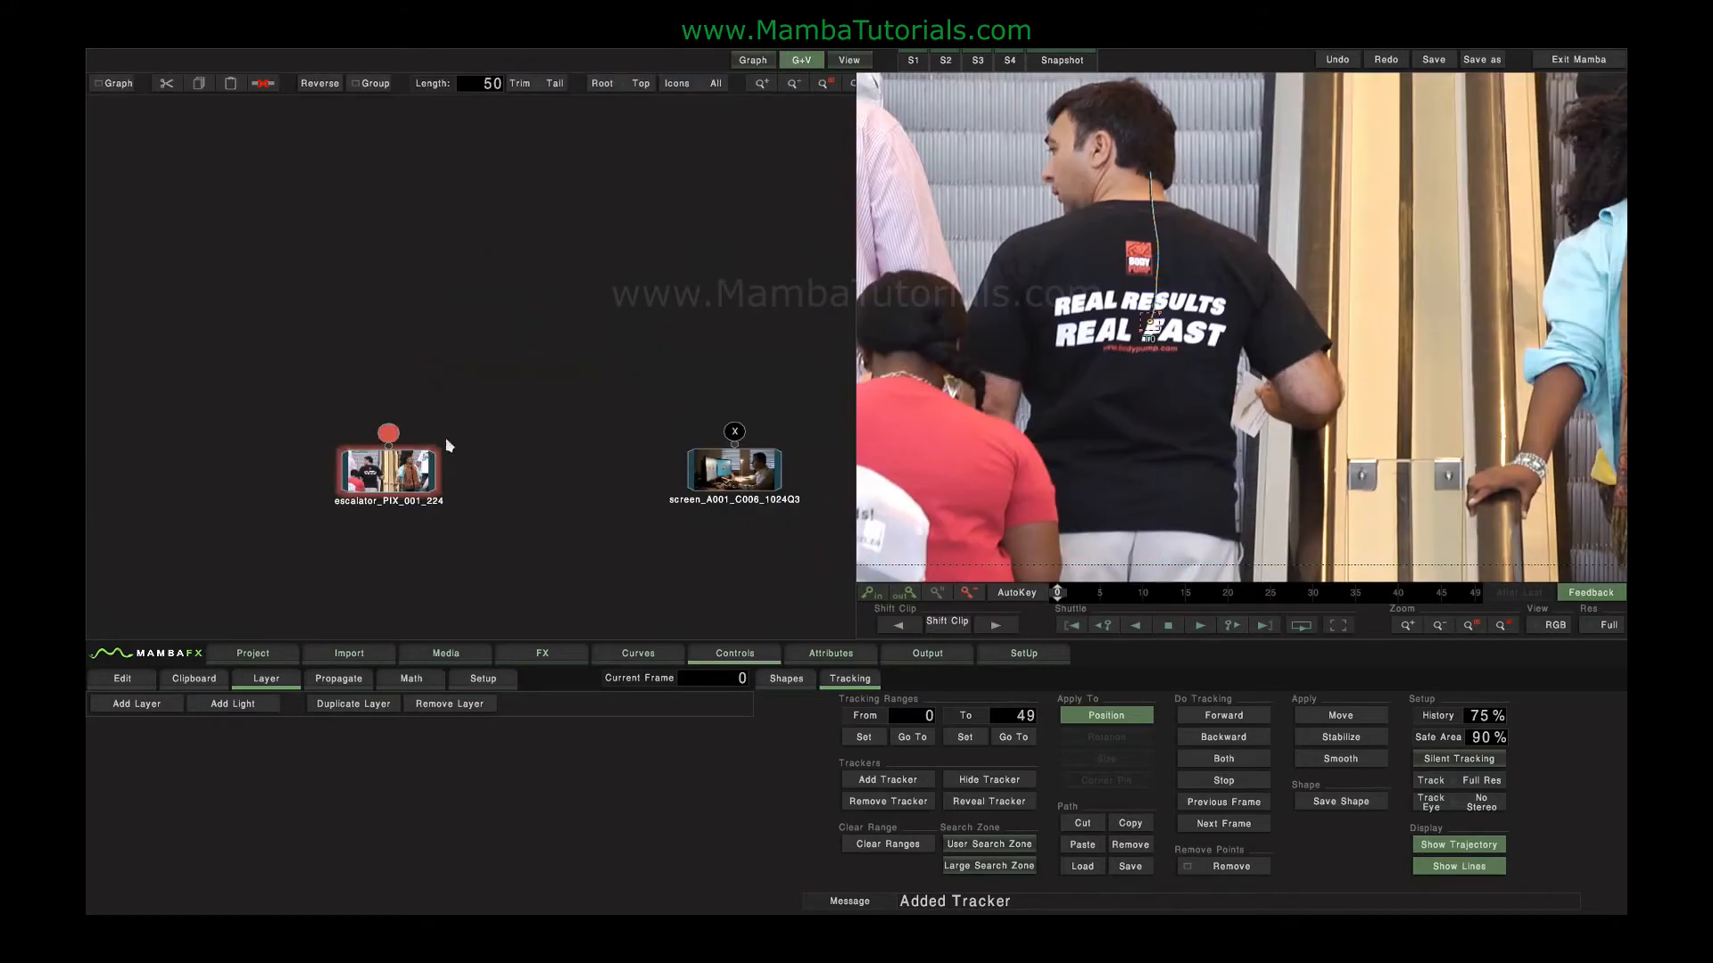
# - Add a Comp3D node to the escalator clip and set its background to Solid
pyautogui.click(540, 653)
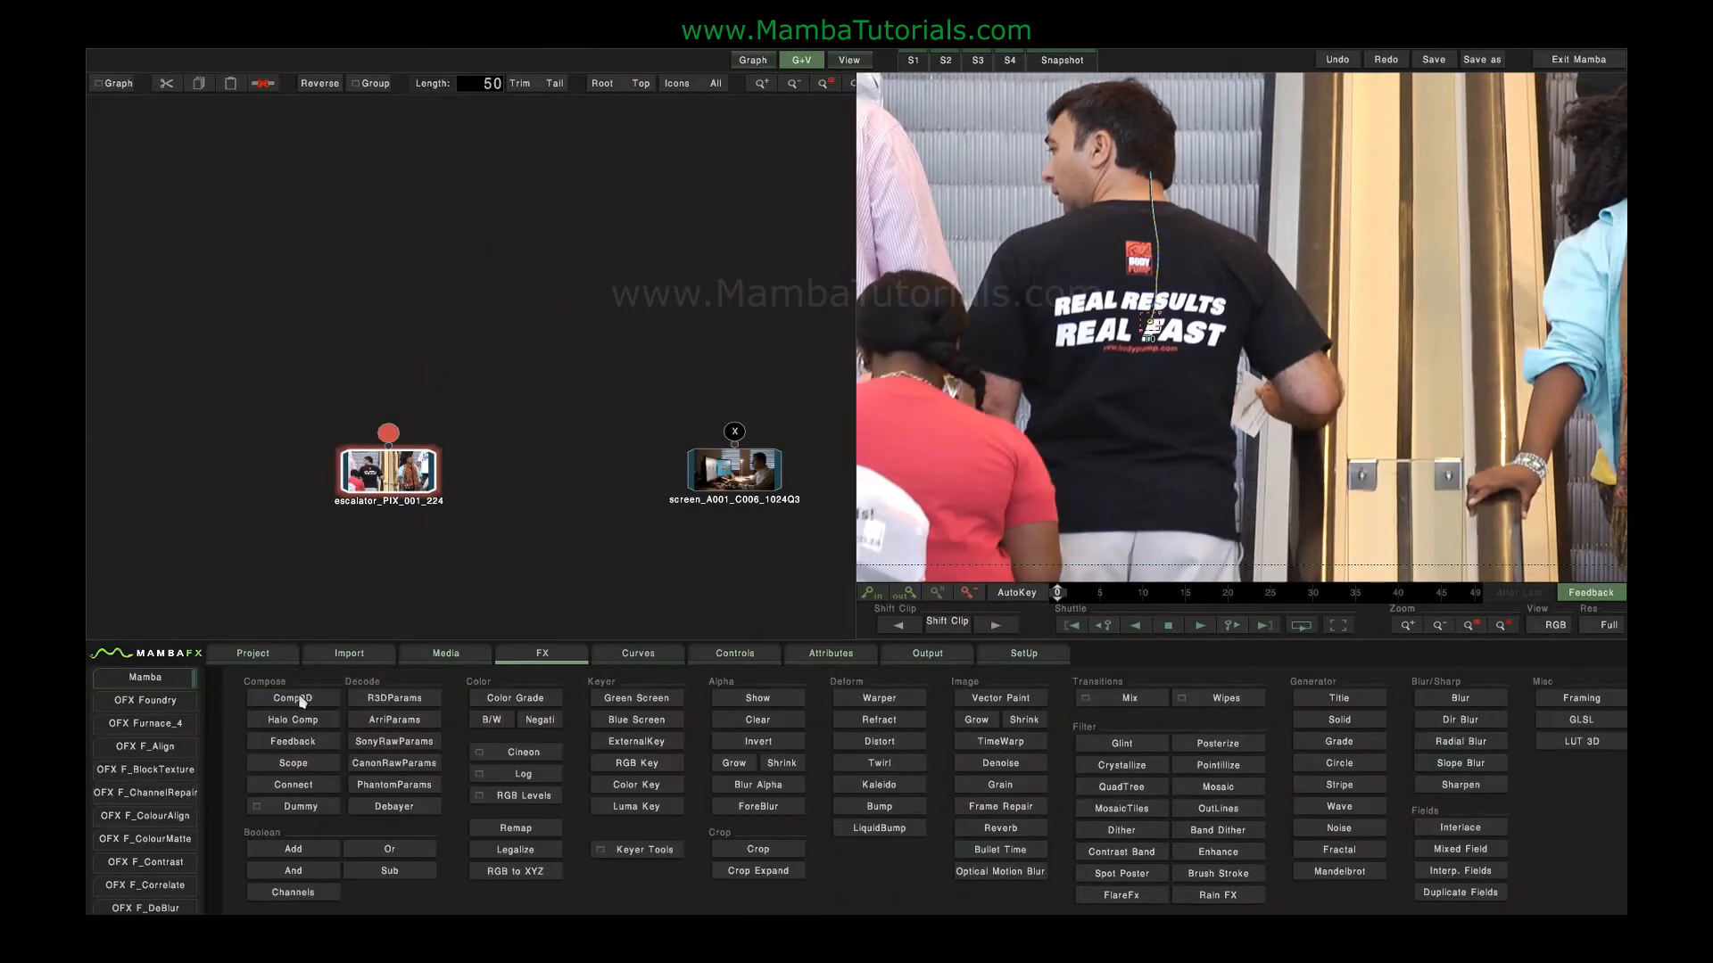
pyautogui.click(295, 705)
pyautogui.click(213, 764)
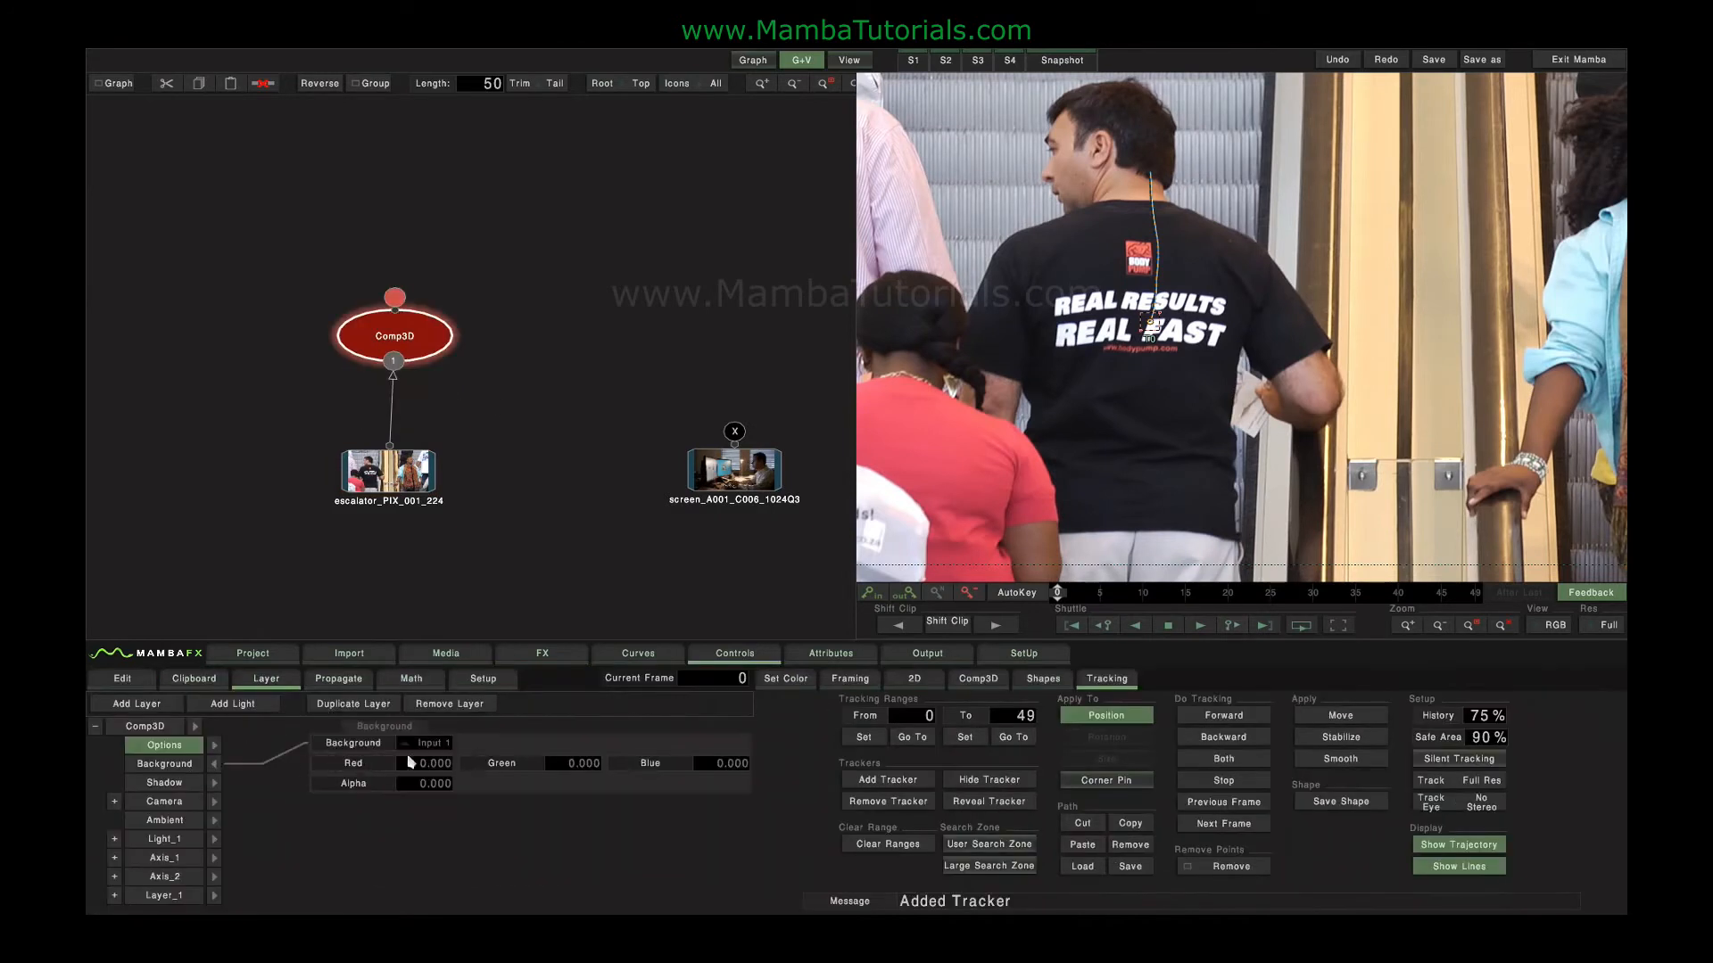
pyautogui.click(426, 743)
pyautogui.click(434, 711)
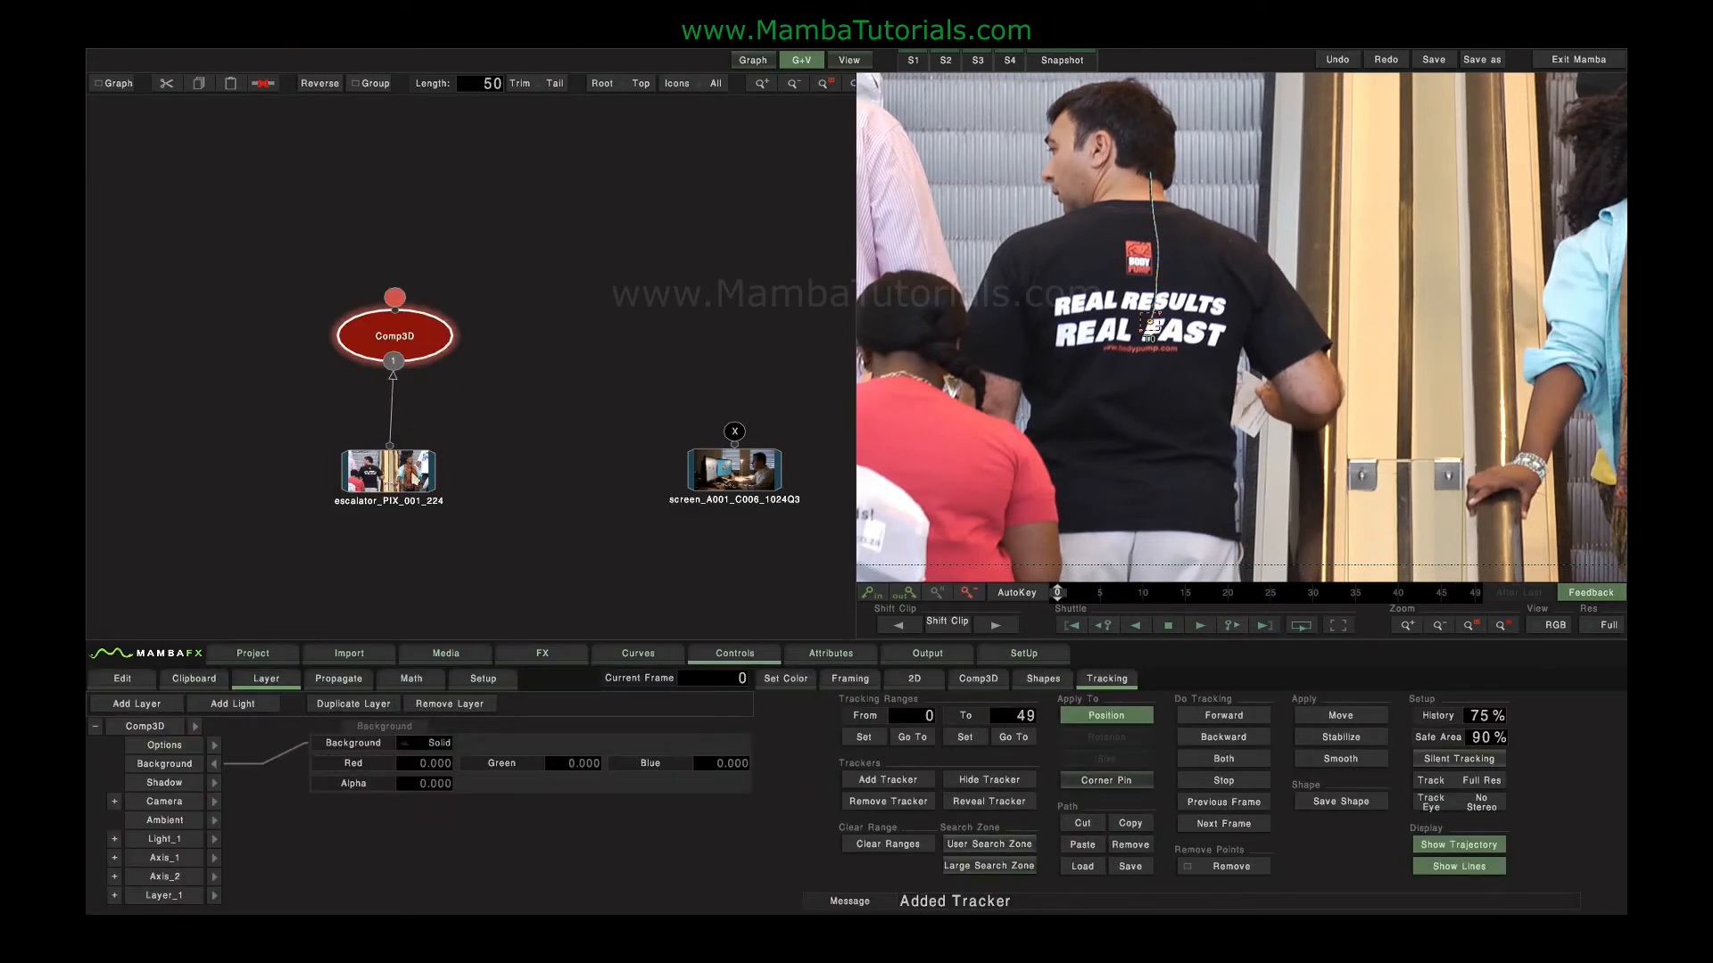
pyautogui.click(213, 763)
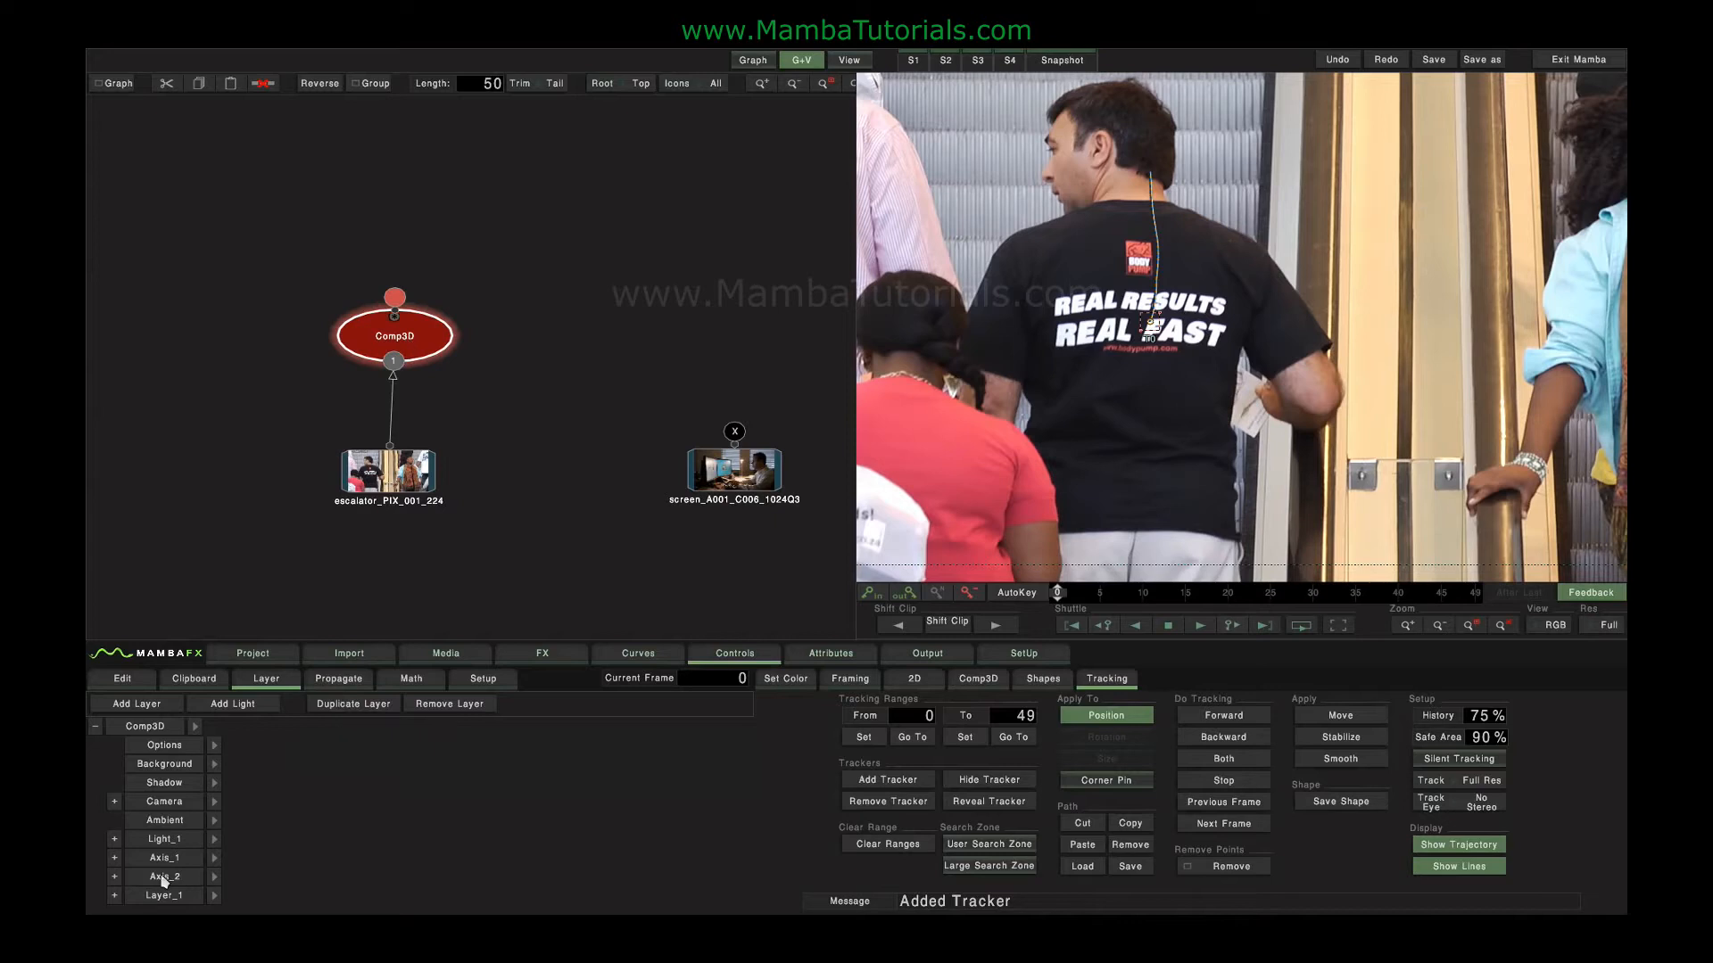
# - Apply Stabilize from the tracking data to Axis_2 and check its animation curves and the resulting clip
pyautogui.click(163, 880)
pyautogui.click(1340, 742)
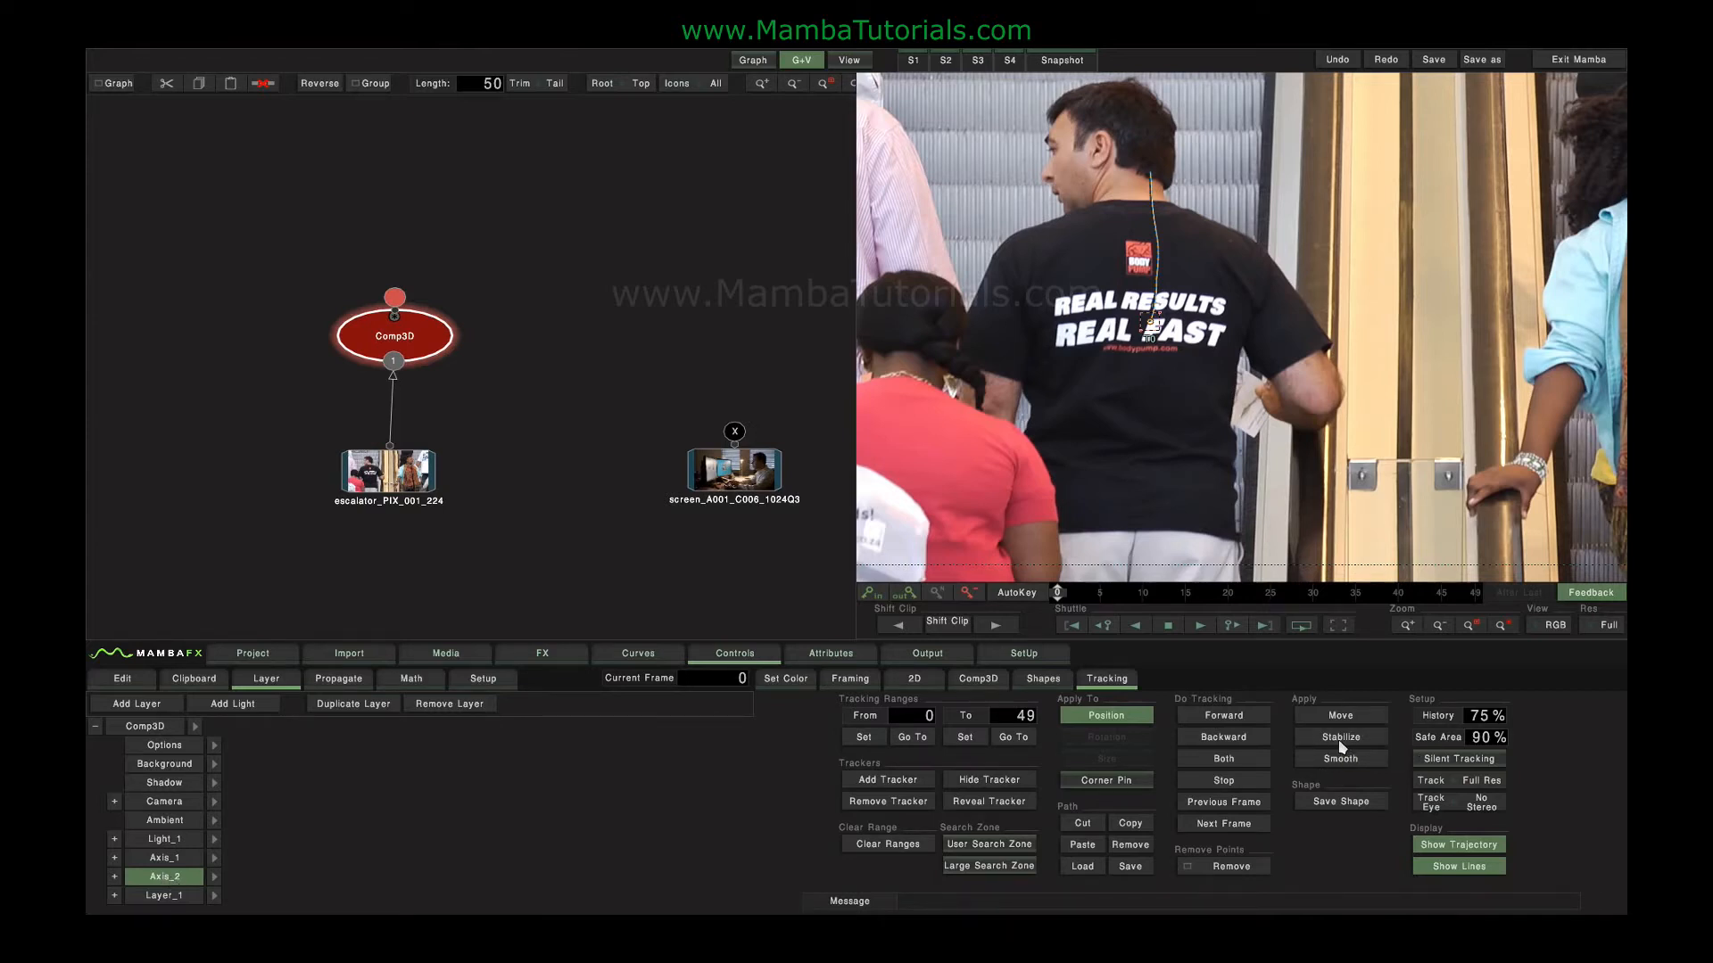
pyautogui.moveTo(1445, 594); pyautogui.dragTo(1041, 581)
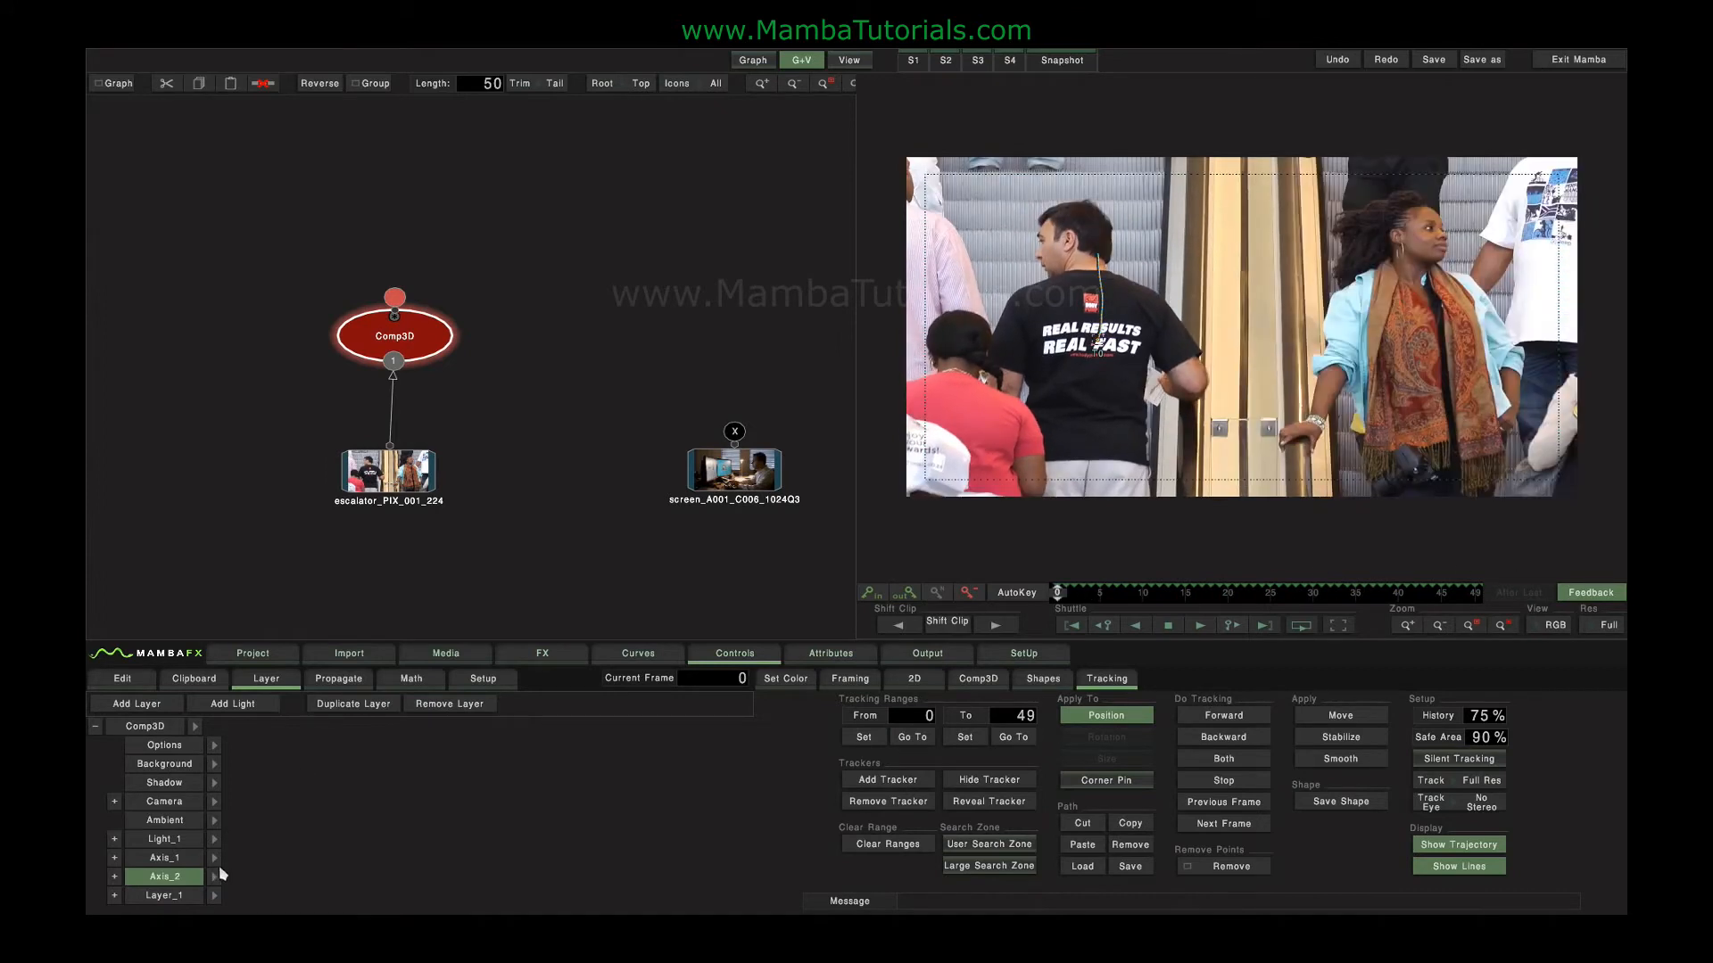
pyautogui.click(217, 876)
pyautogui.click(660, 662)
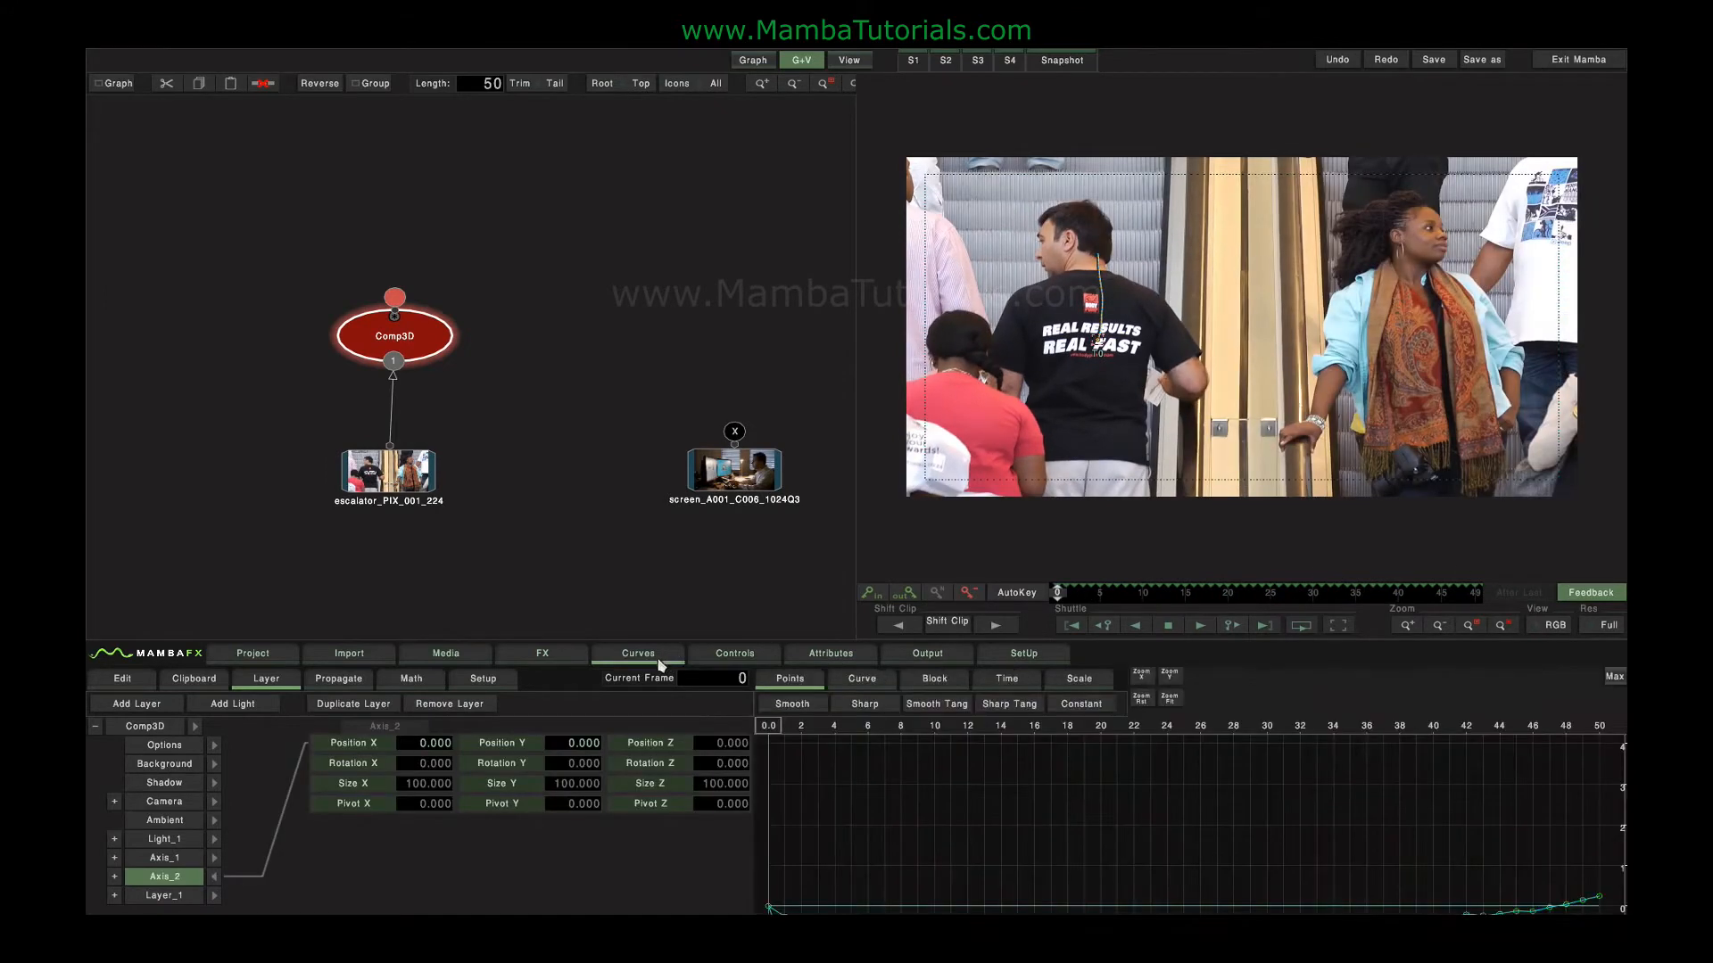
pyautogui.click(1168, 700)
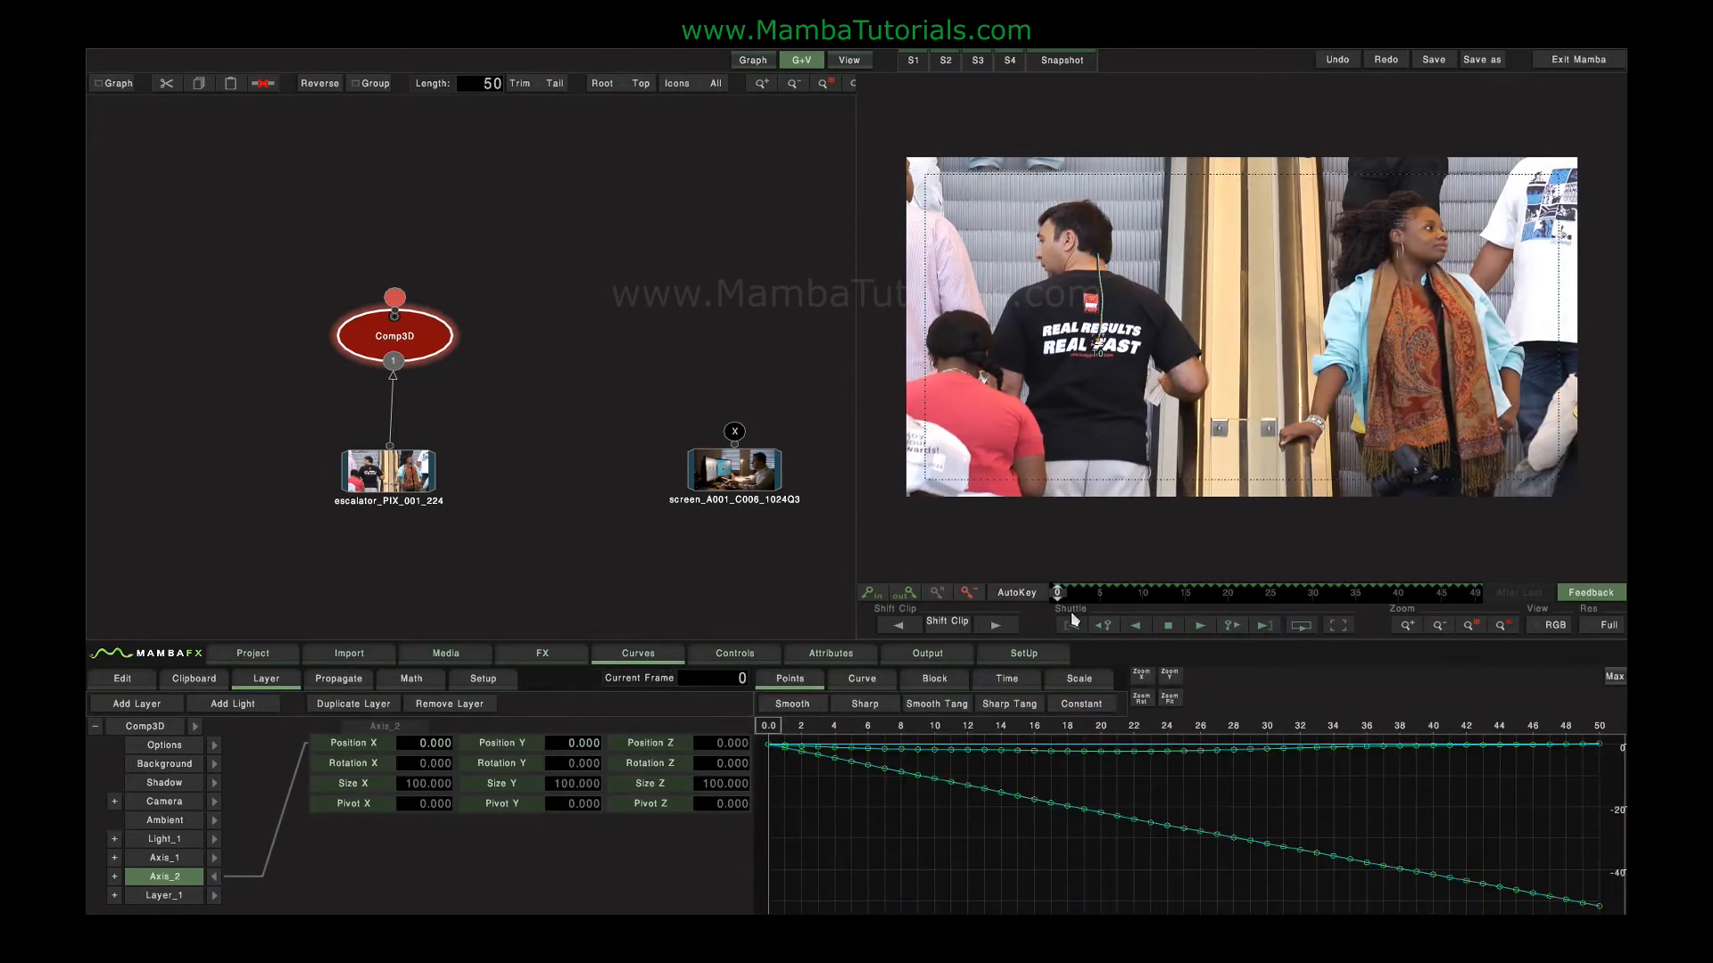
pyautogui.moveTo(1059, 596); pyautogui.dragTo(933, 590)
# - Delete the existing tracker on the escalator clip and place a new one on the F of FAST on the shirt
pyautogui.click(375, 333)
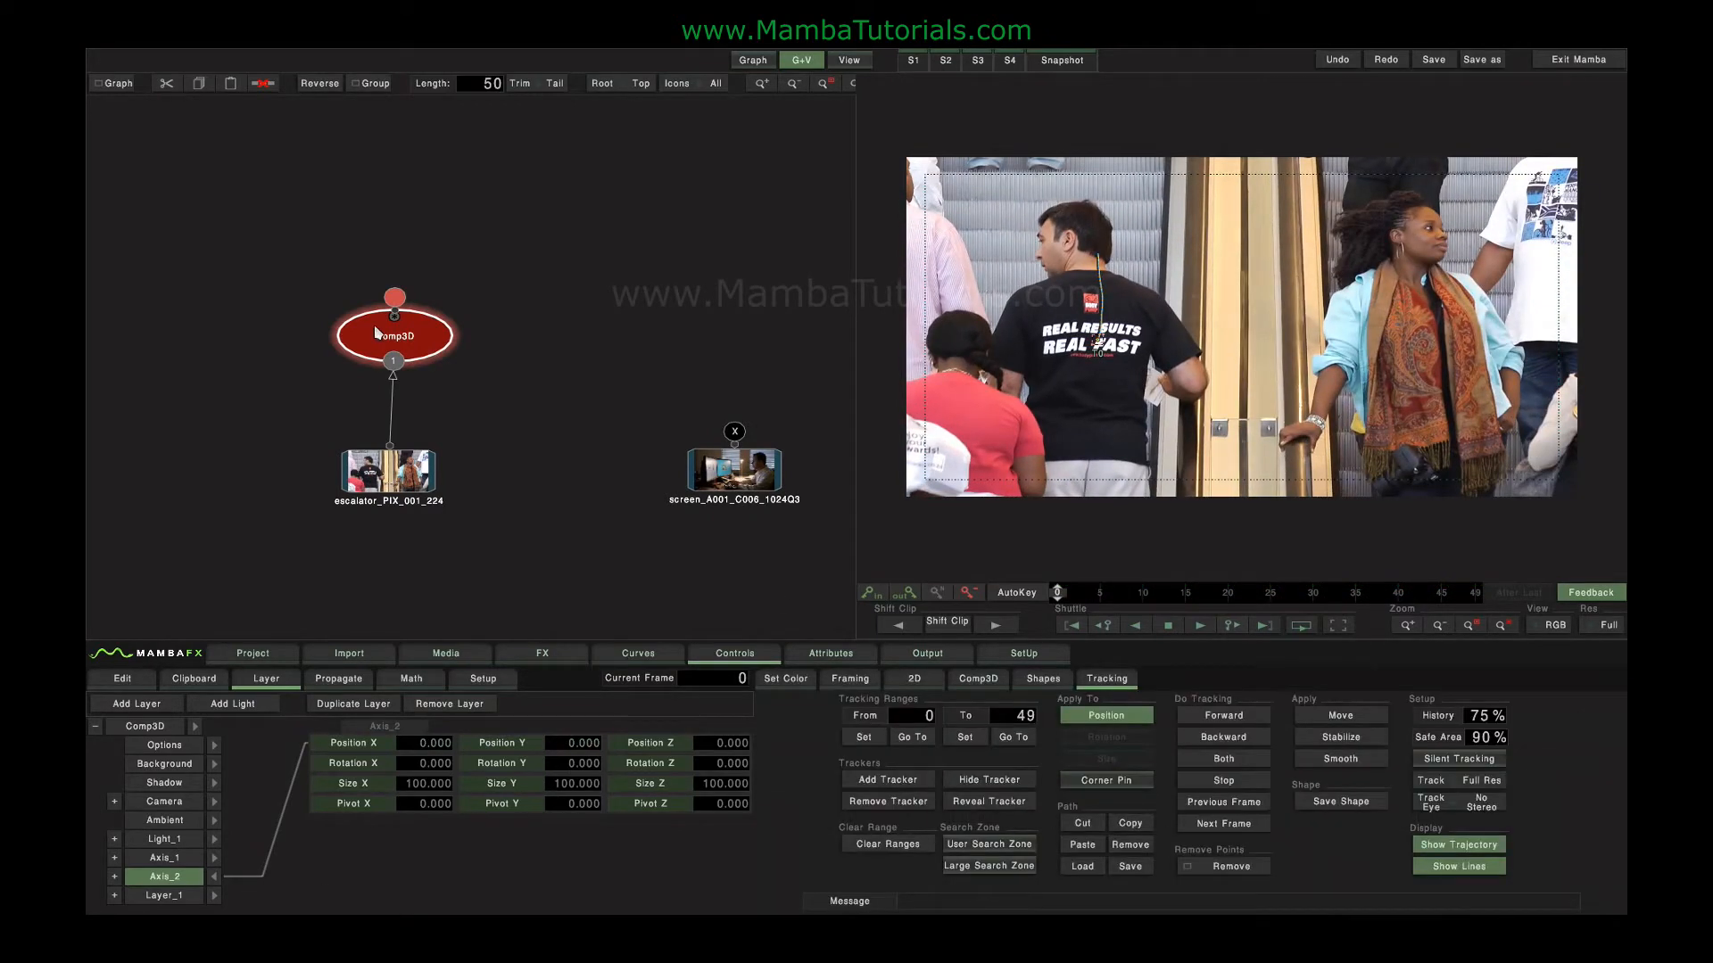
pyautogui.click(643, 410)
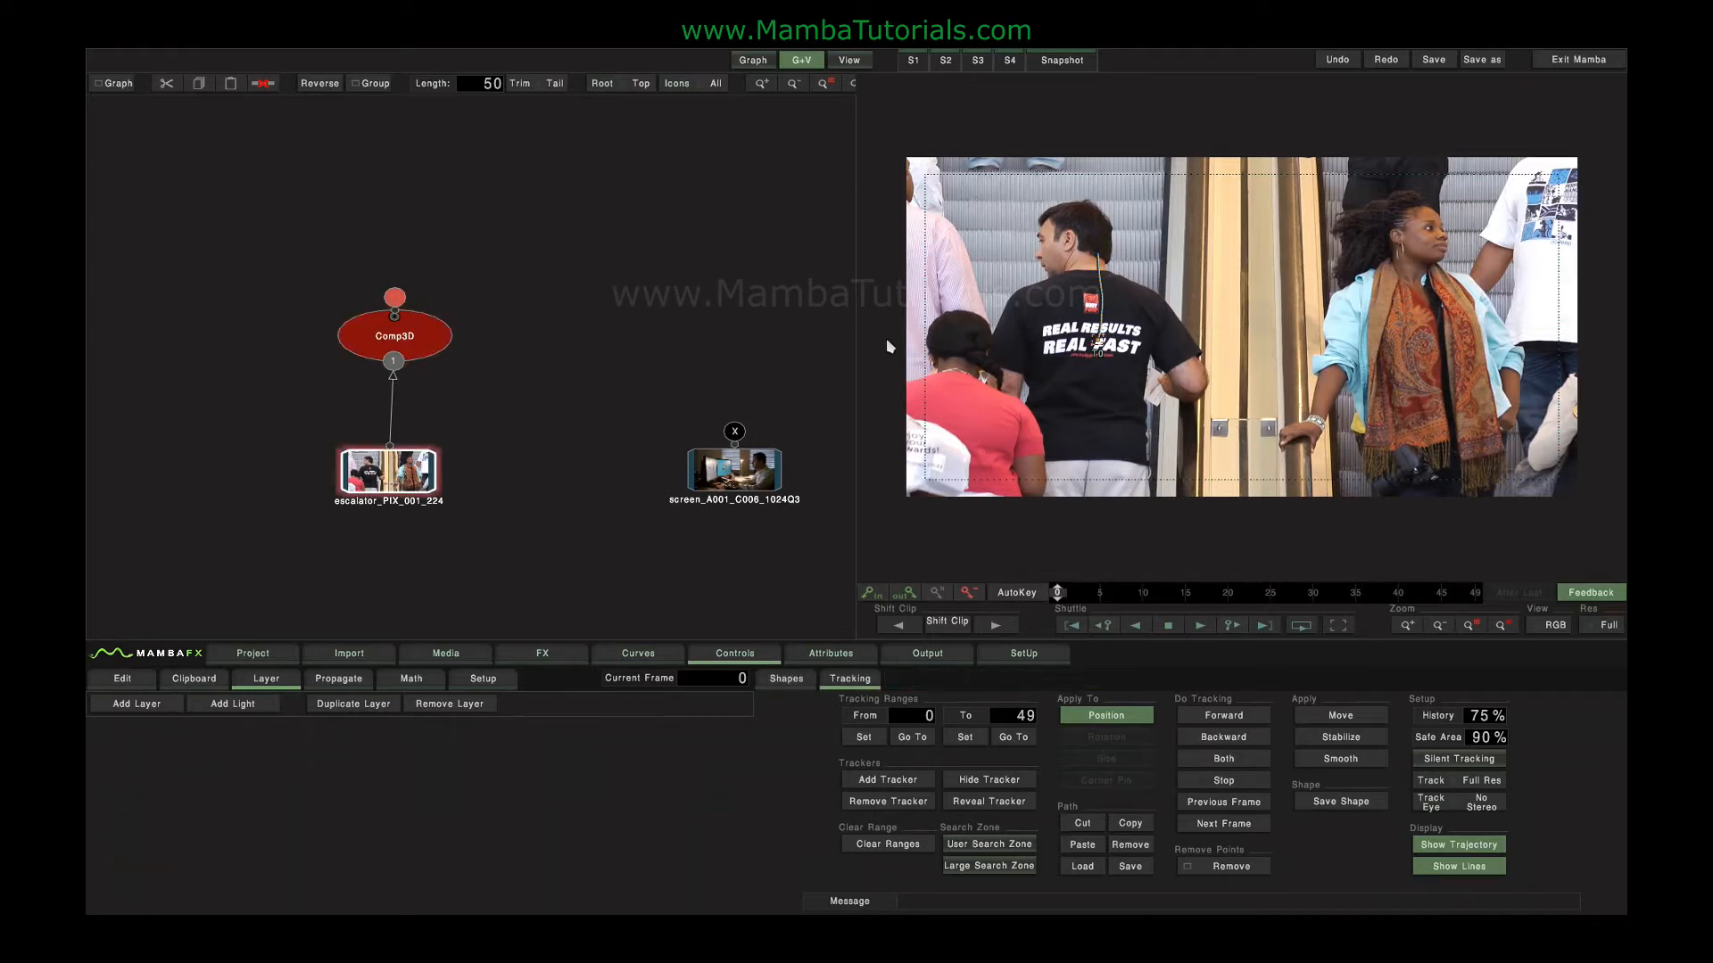
pyautogui.click(849, 60)
pyautogui.scroll(7, 883, 378)
pyautogui.moveTo(349, 389); pyautogui.dragTo(863, 357)
pyautogui.scroll(-1, 863, 358)
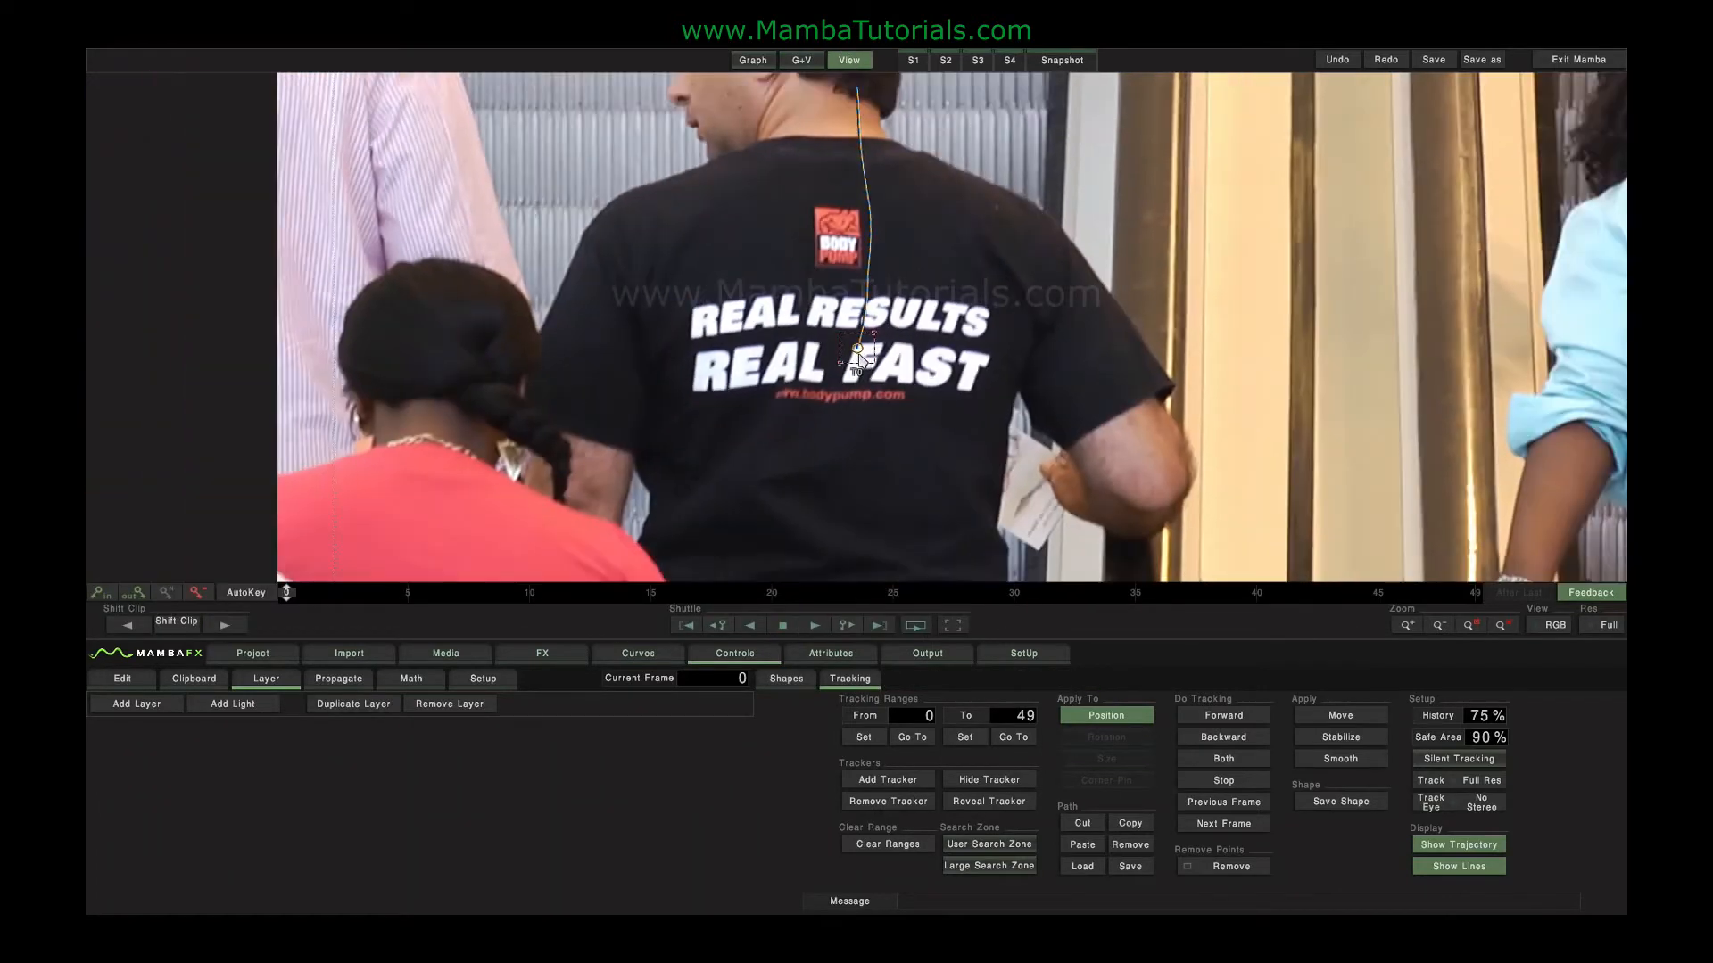
pyautogui.moveTo(758, 260); pyautogui.dragTo(870, 354)
pyautogui.press('Delete')
pyautogui.scroll(3, 918, 398)
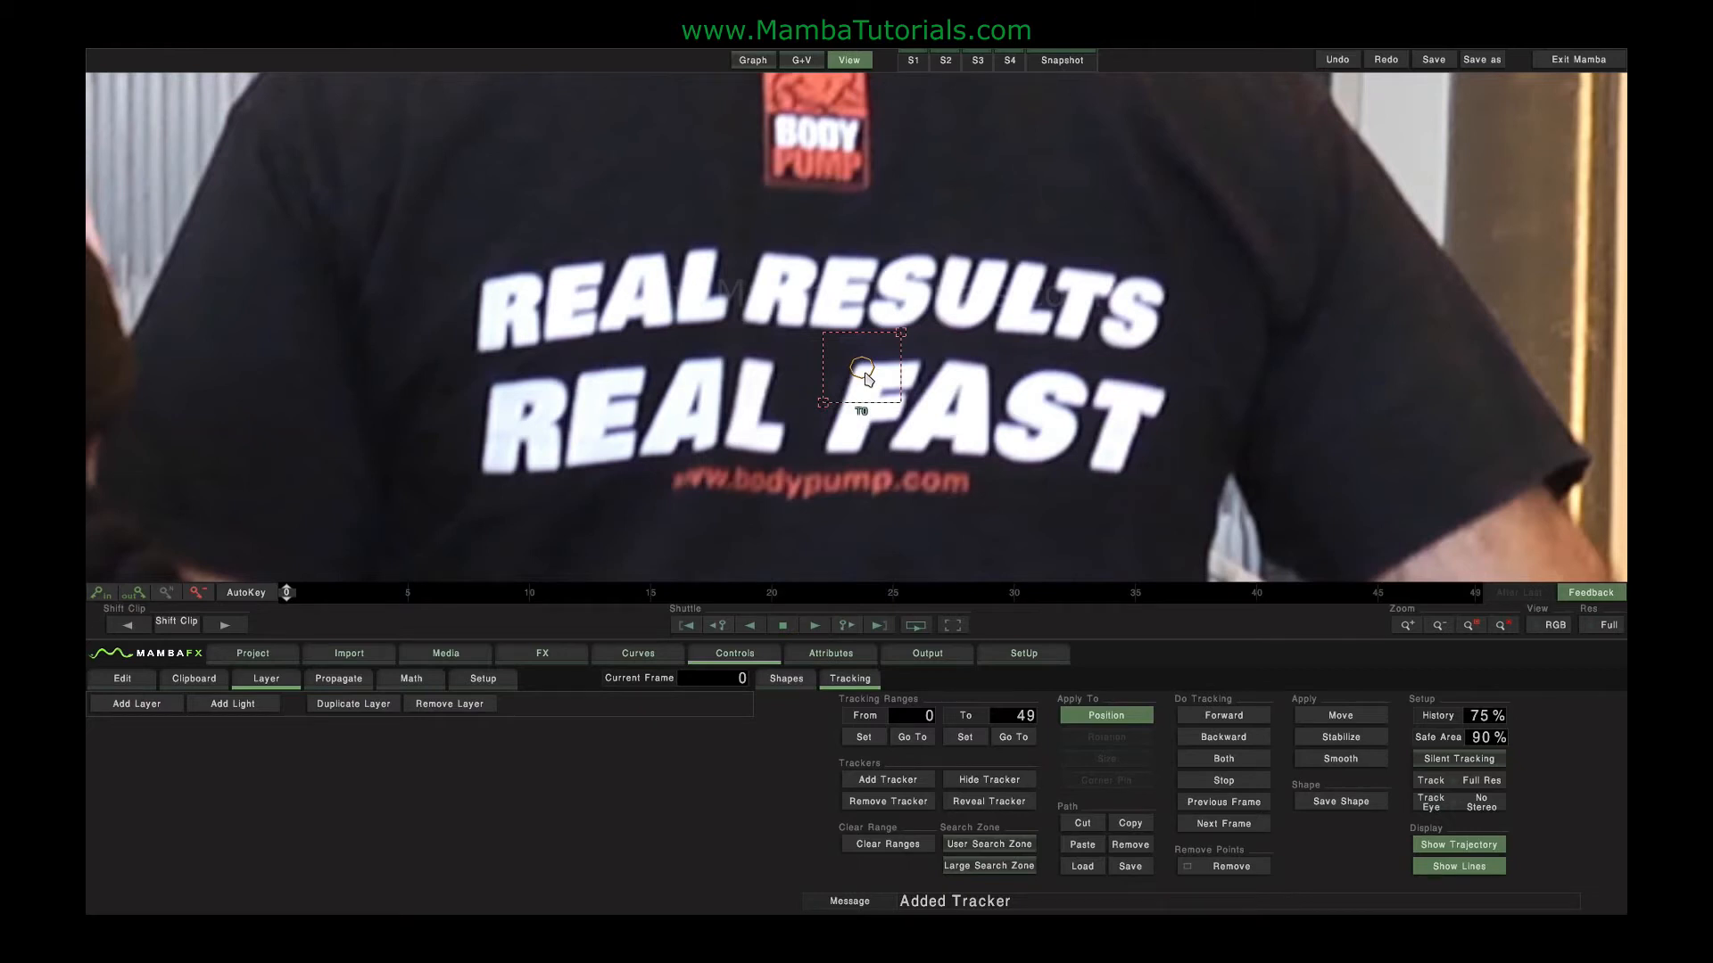
# - Check the shirt's movement over the first frames and slightly enlarge the tracker box around the F of FAST
pyautogui.moveTo(290, 598); pyautogui.dragTo(330, 599)
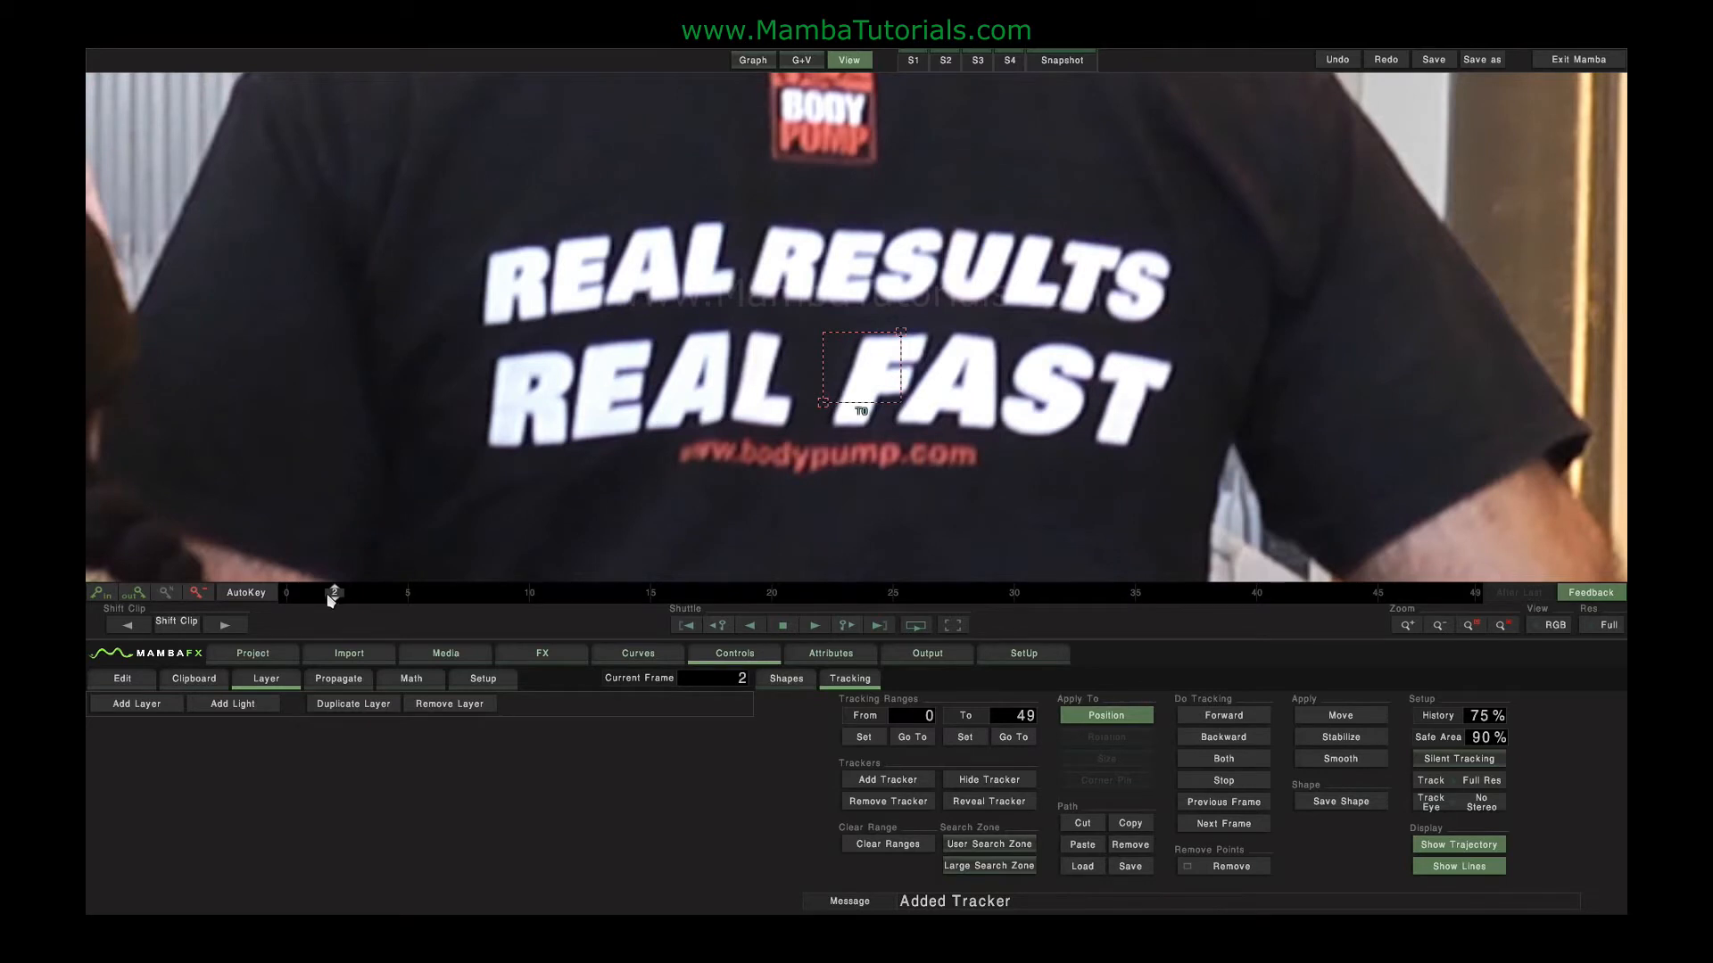
pyautogui.moveTo(330, 600); pyautogui.dragTo(287, 596)
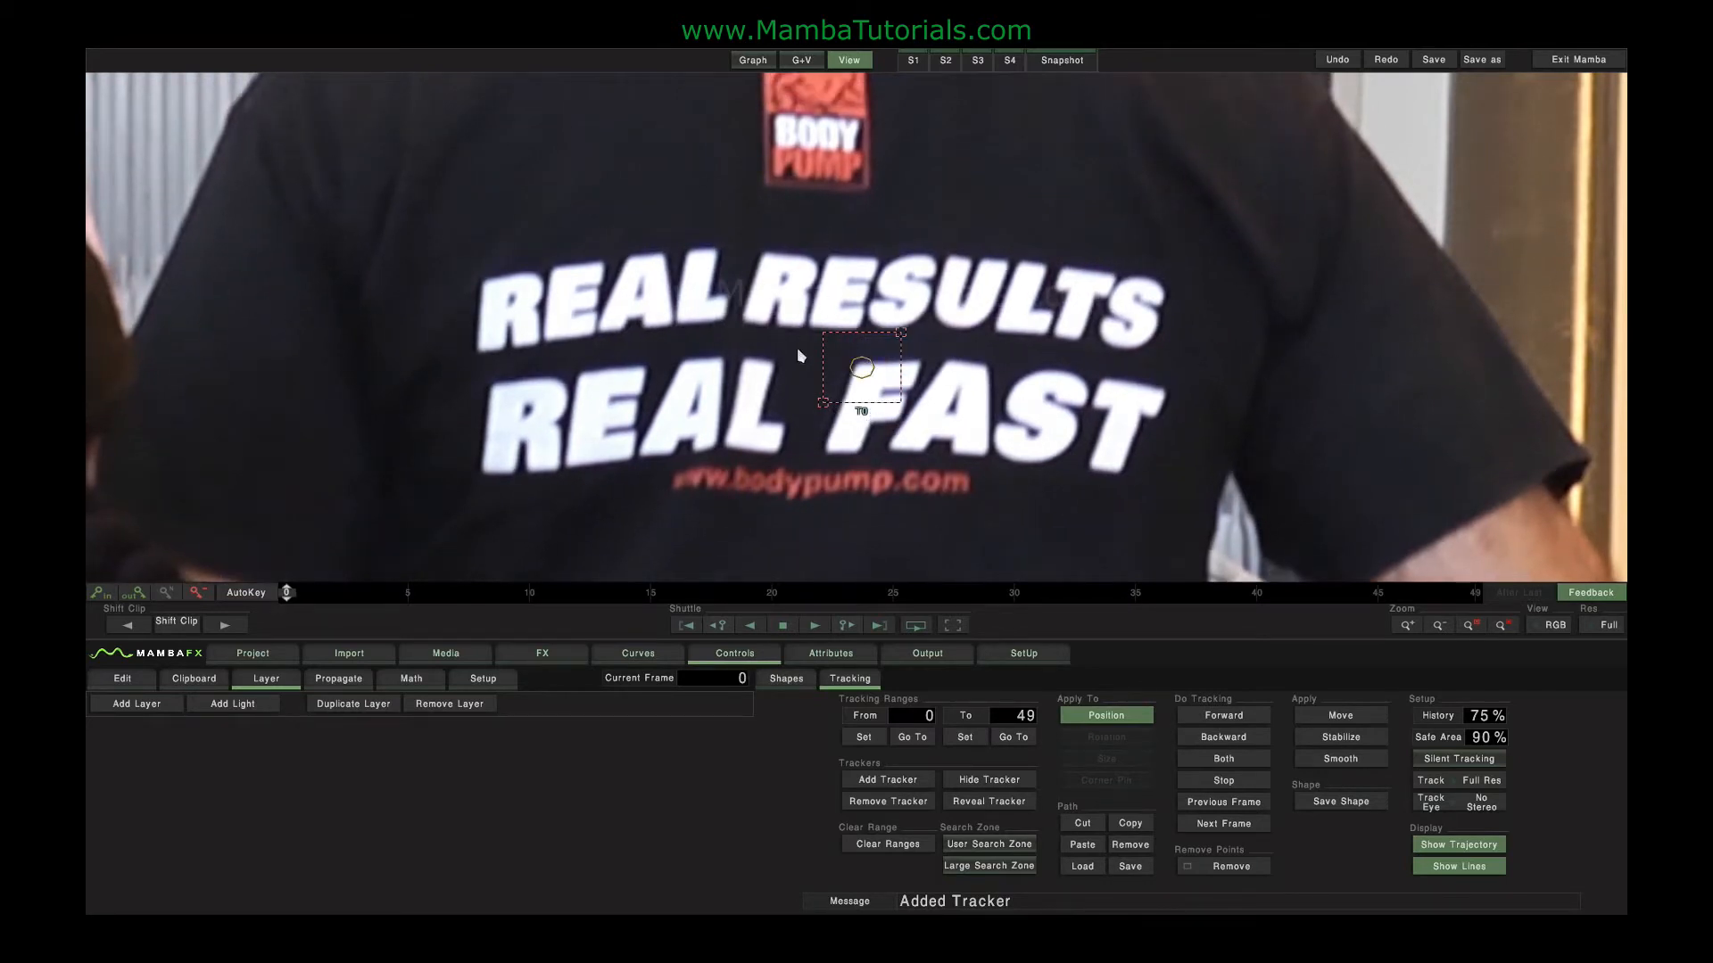
pyautogui.moveTo(919, 327)
pyautogui.mouseDown()
pyautogui.moveTo(981, 254)
pyautogui.moveTo(1073, 223)
pyautogui.moveTo(927, 314)
pyautogui.mouseUp()
pyautogui.moveTo(912, 341); pyautogui.dragTo(1088, 256)
pyautogui.moveTo(1047, 202); pyautogui.dragTo(893, 346)
pyautogui.moveTo(893, 346); pyautogui.dragTo(879, 359)
pyautogui.moveTo(879, 351); pyautogui.dragTo(910, 324)
# - Try the large search zone, and a user search zone over the first letters of REAL while tracking one frame forward
pyautogui.click(1001, 870)
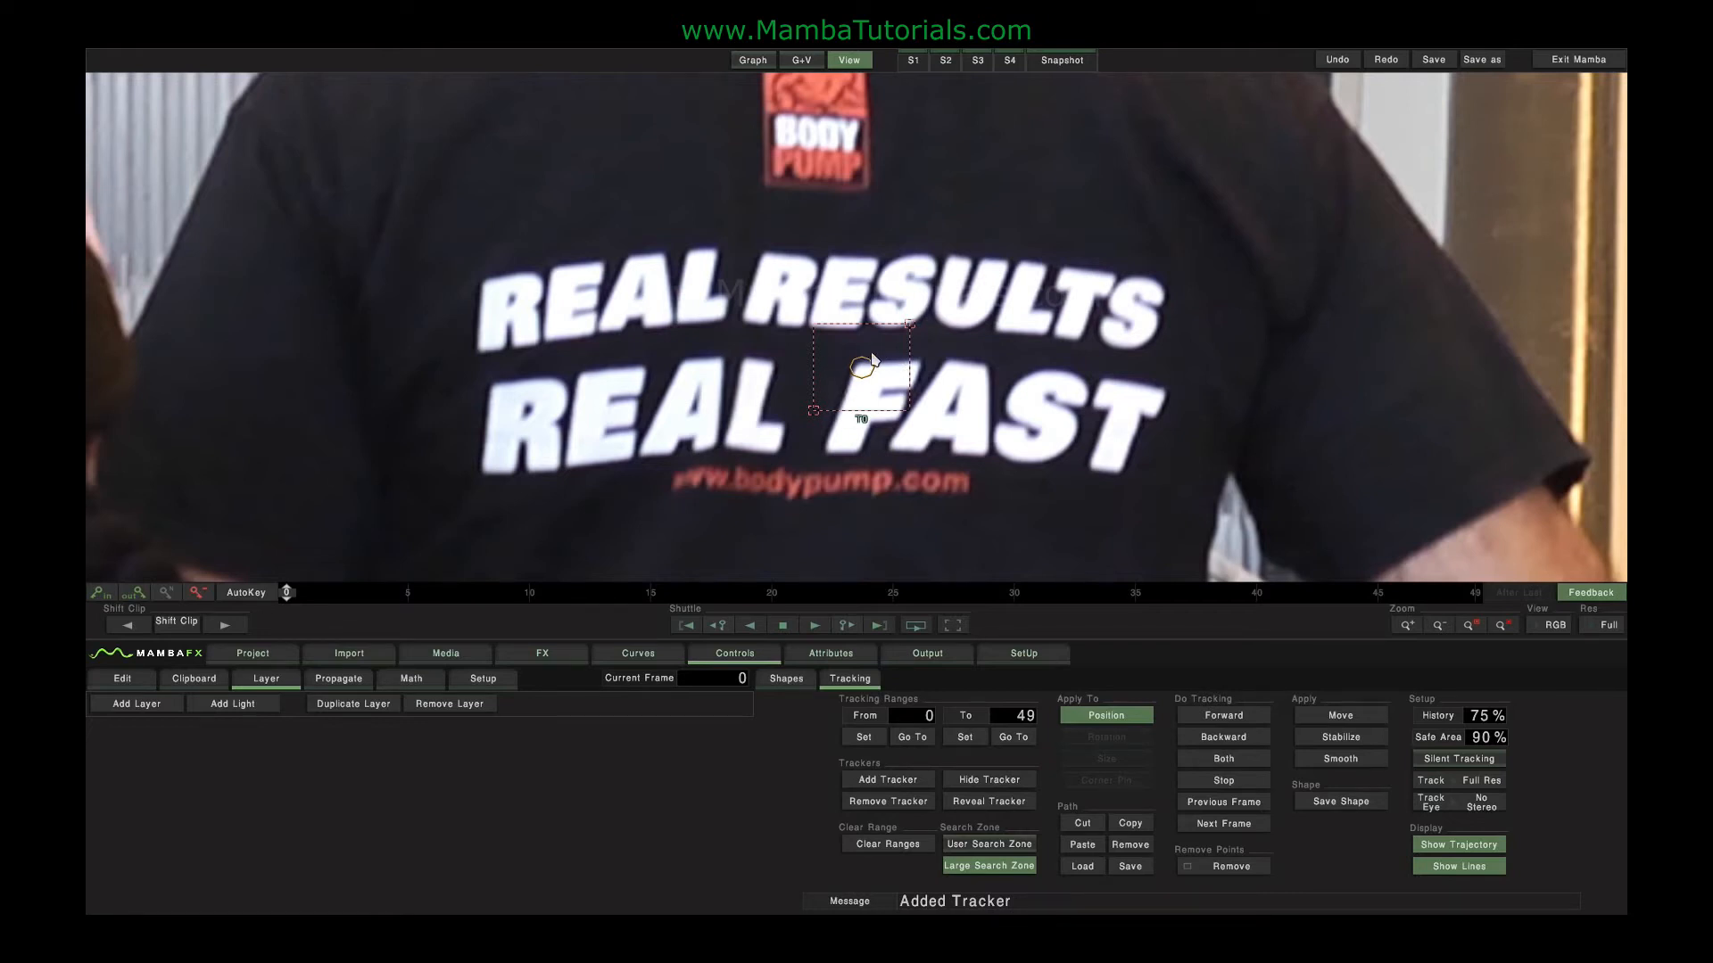
pyautogui.click(970, 870)
pyautogui.click(987, 846)
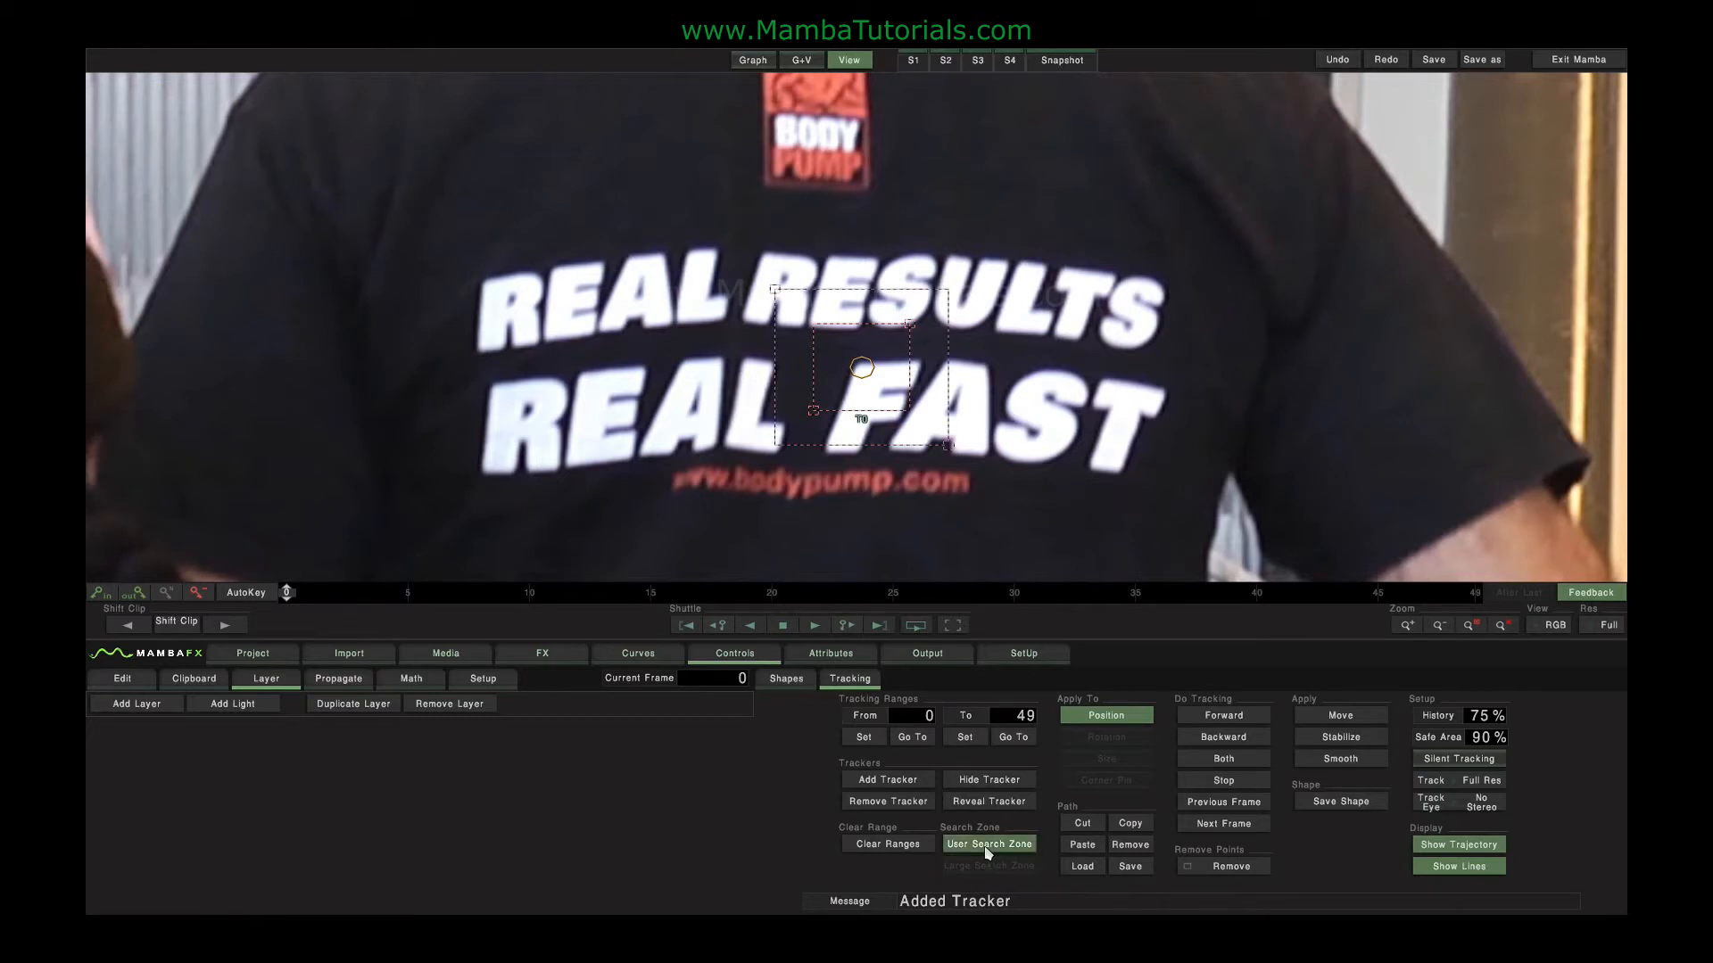
pyautogui.moveTo(1182, 394); pyautogui.dragTo(1008, 238)
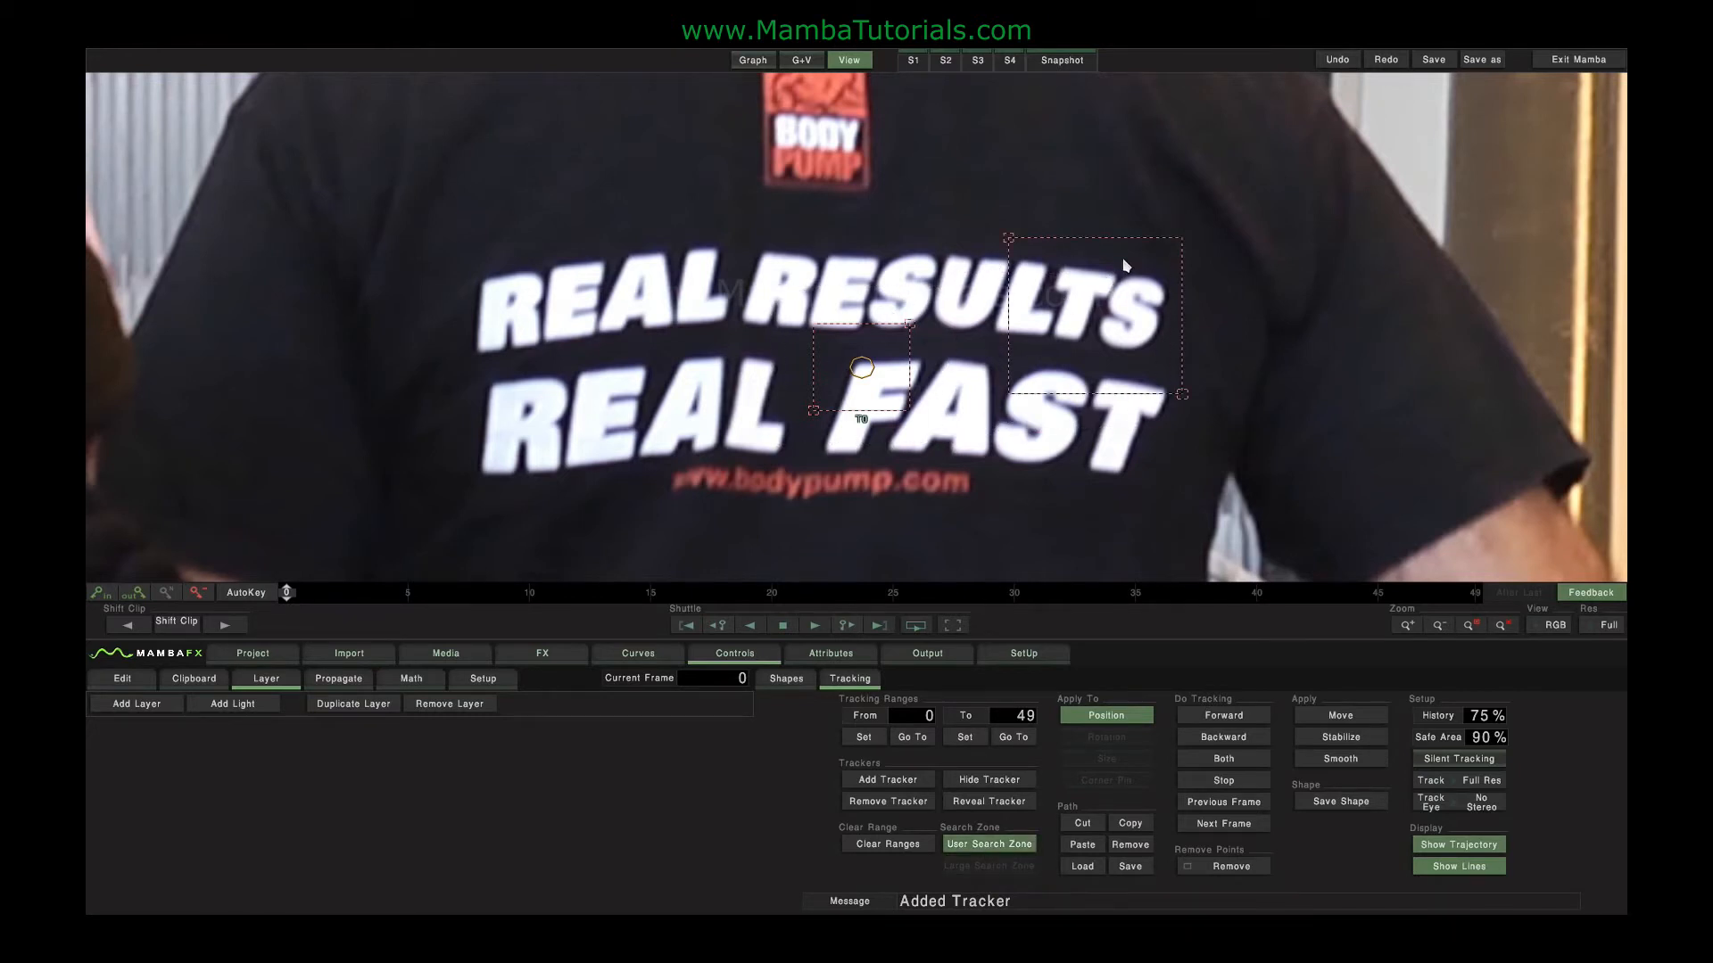
pyautogui.moveTo(1124, 264); pyautogui.dragTo(614, 331)
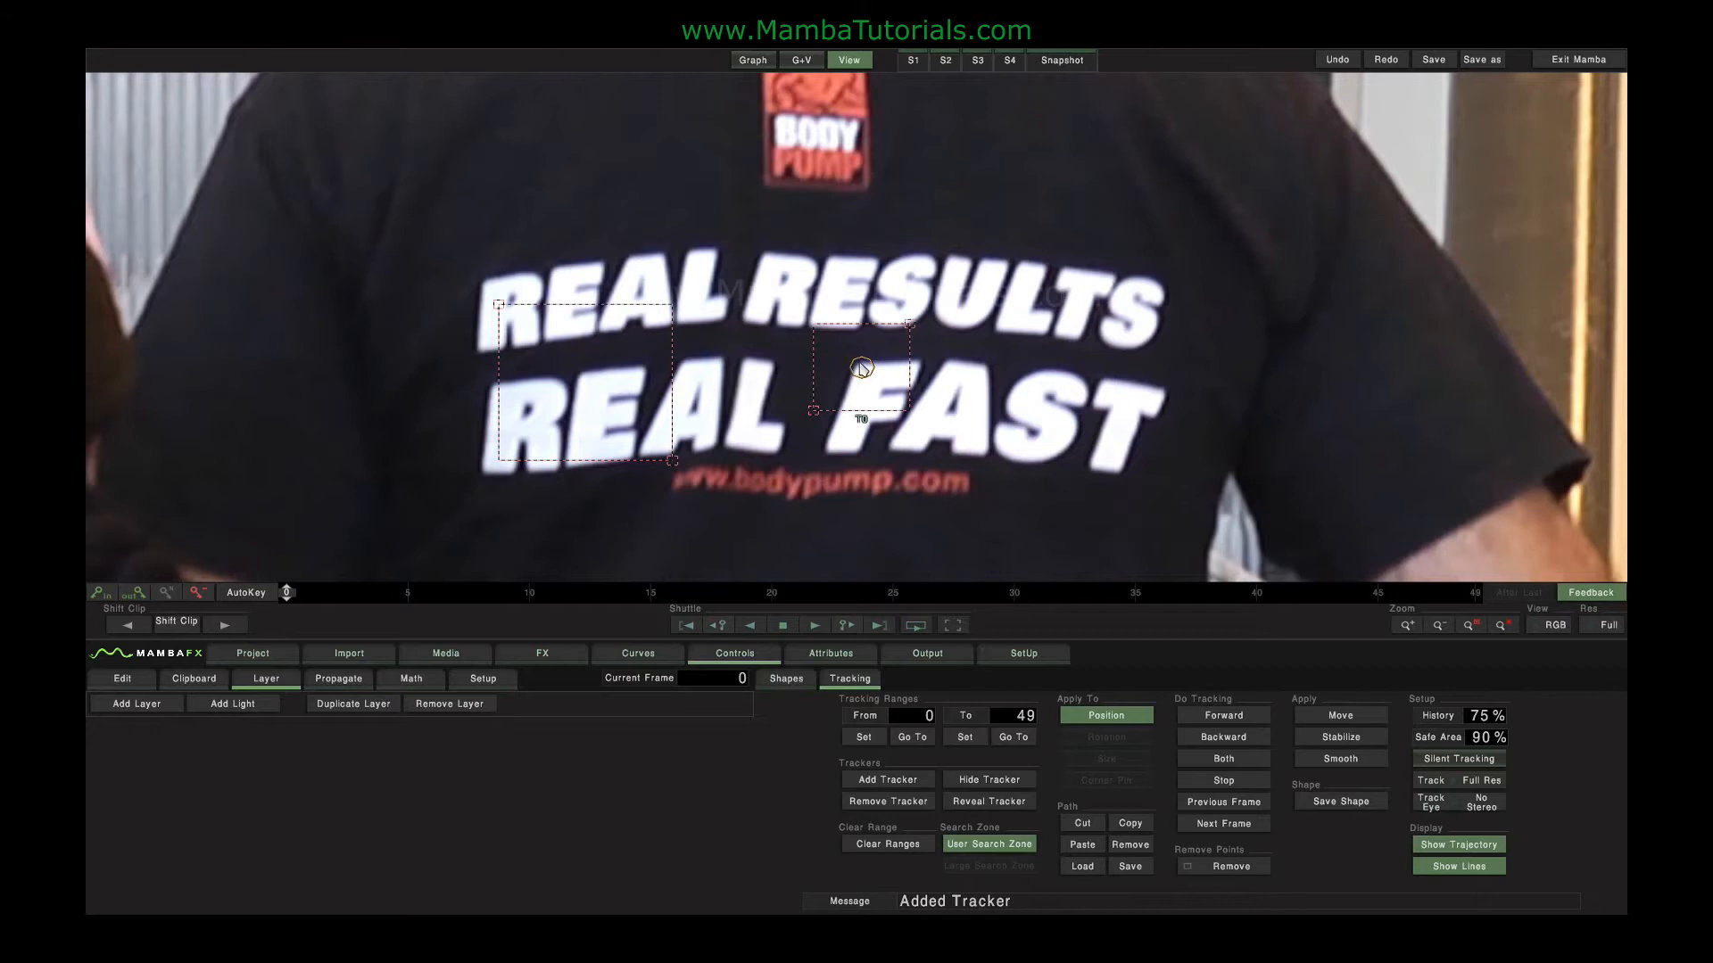
pyautogui.moveTo(616, 391)
pyautogui.mouseDown()
pyautogui.moveTo(669, 393)
pyautogui.moveTo(680, 346)
pyautogui.moveTo(622, 397)
pyautogui.mouseUp()
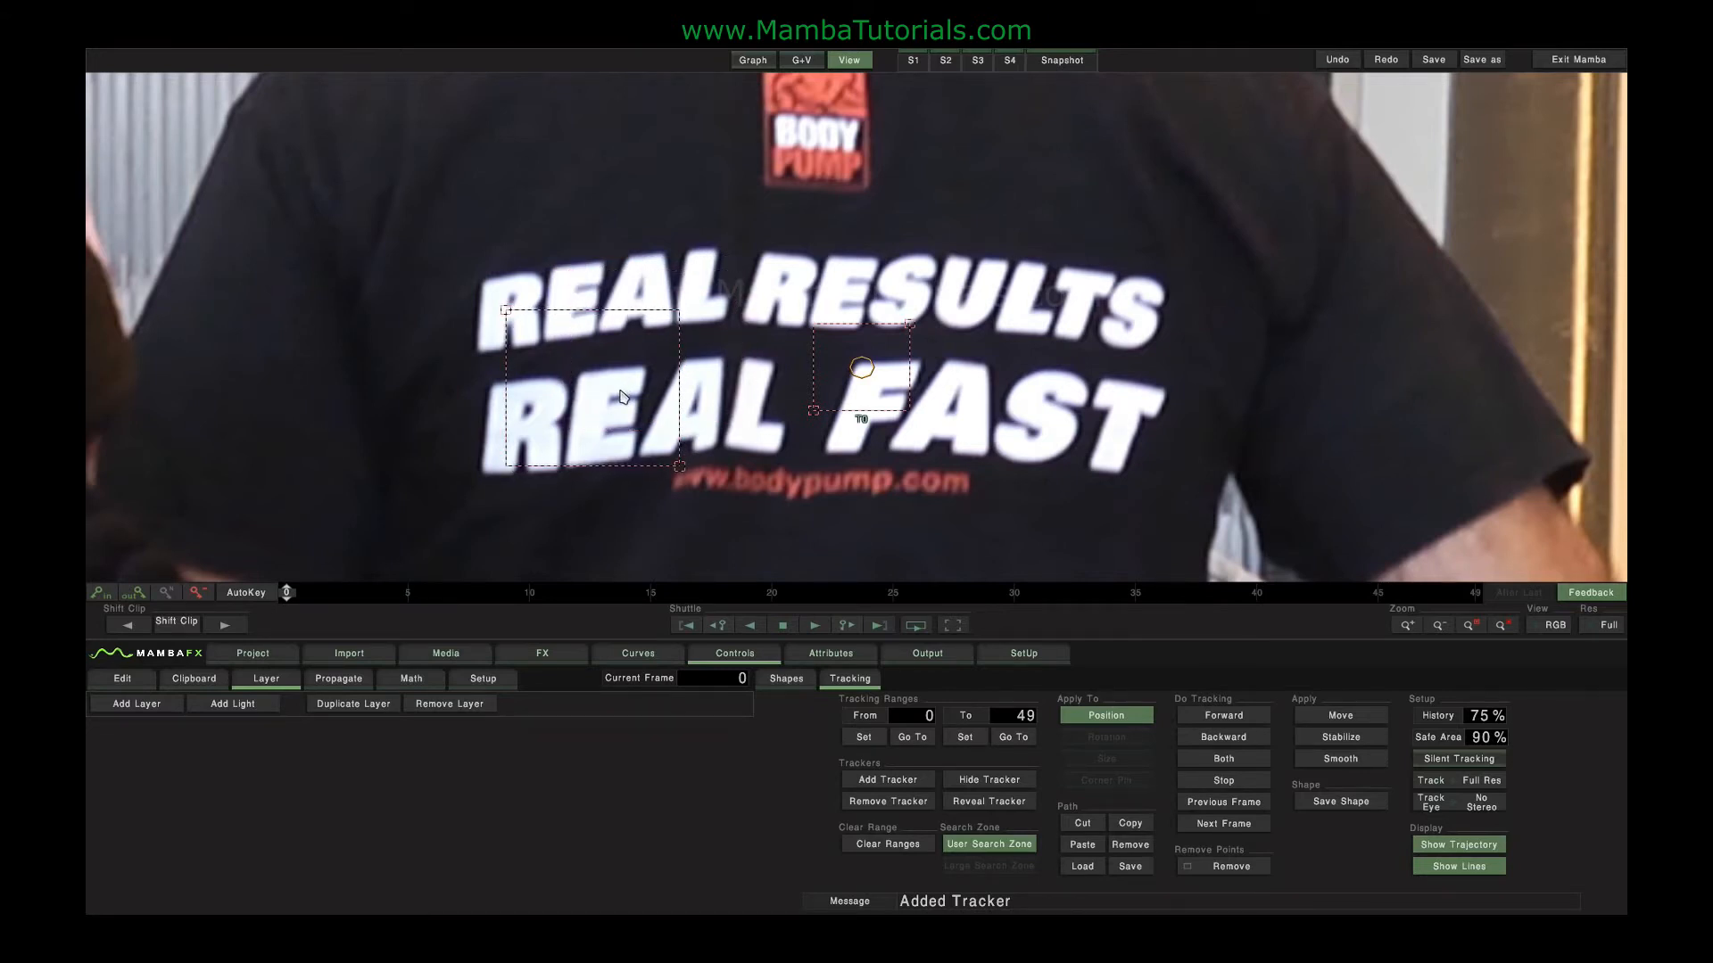
pyautogui.click(1227, 826)
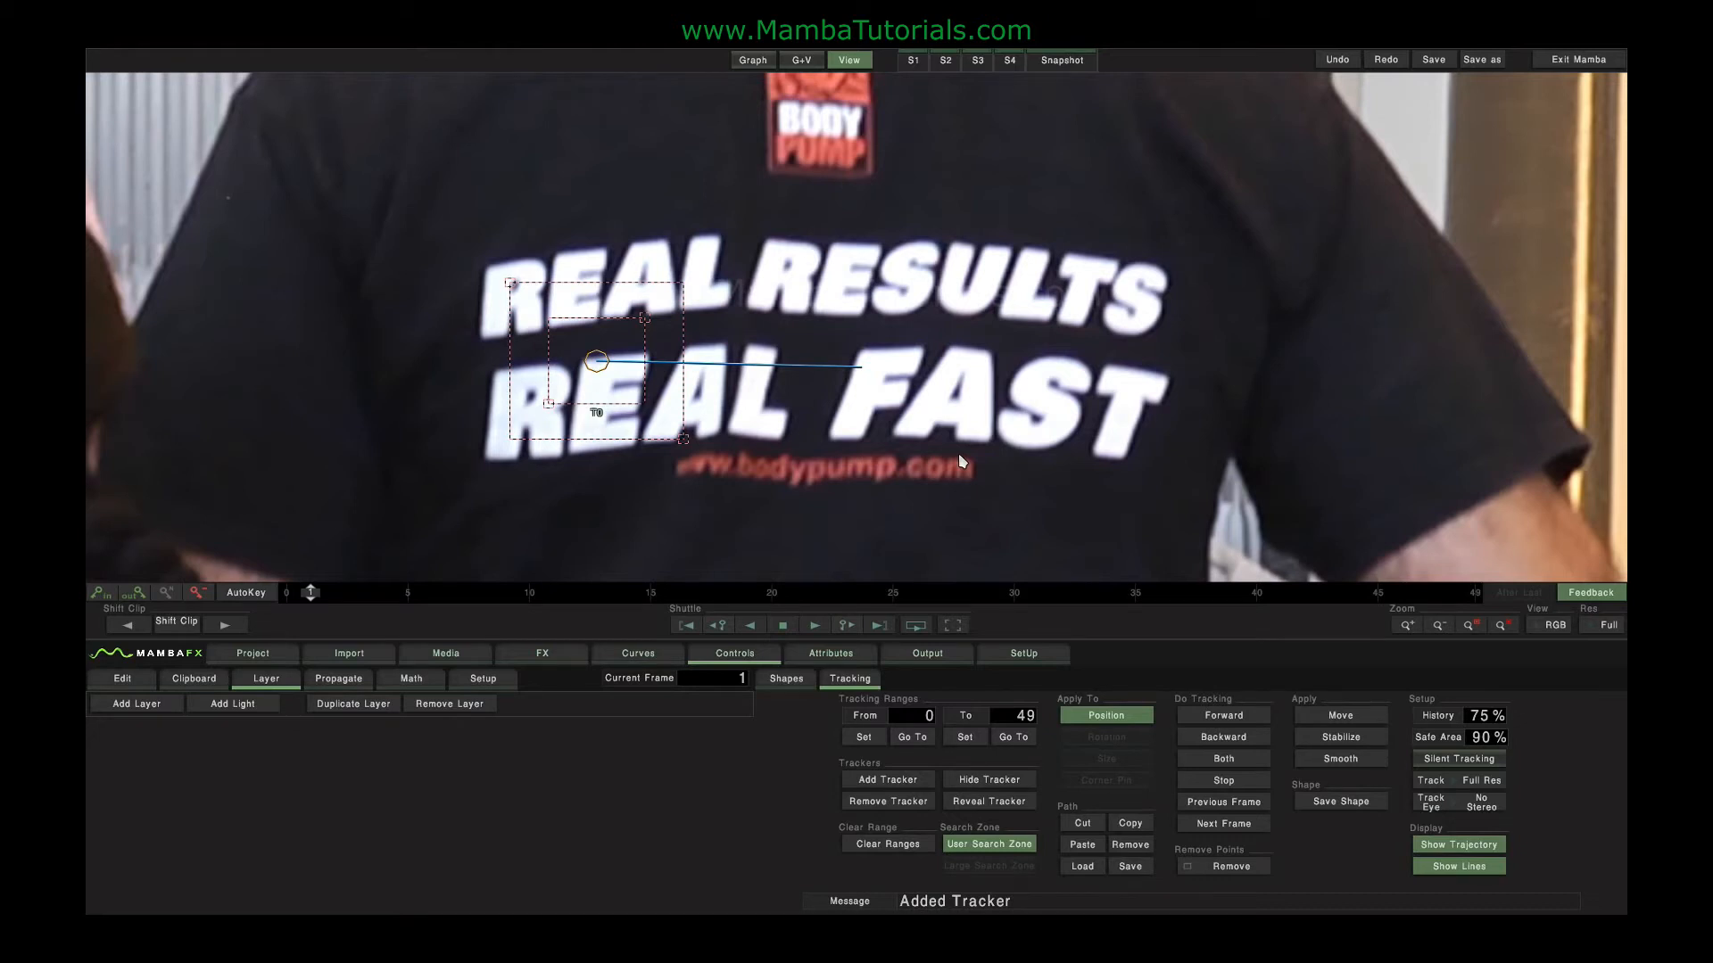
pyautogui.click(1004, 853)
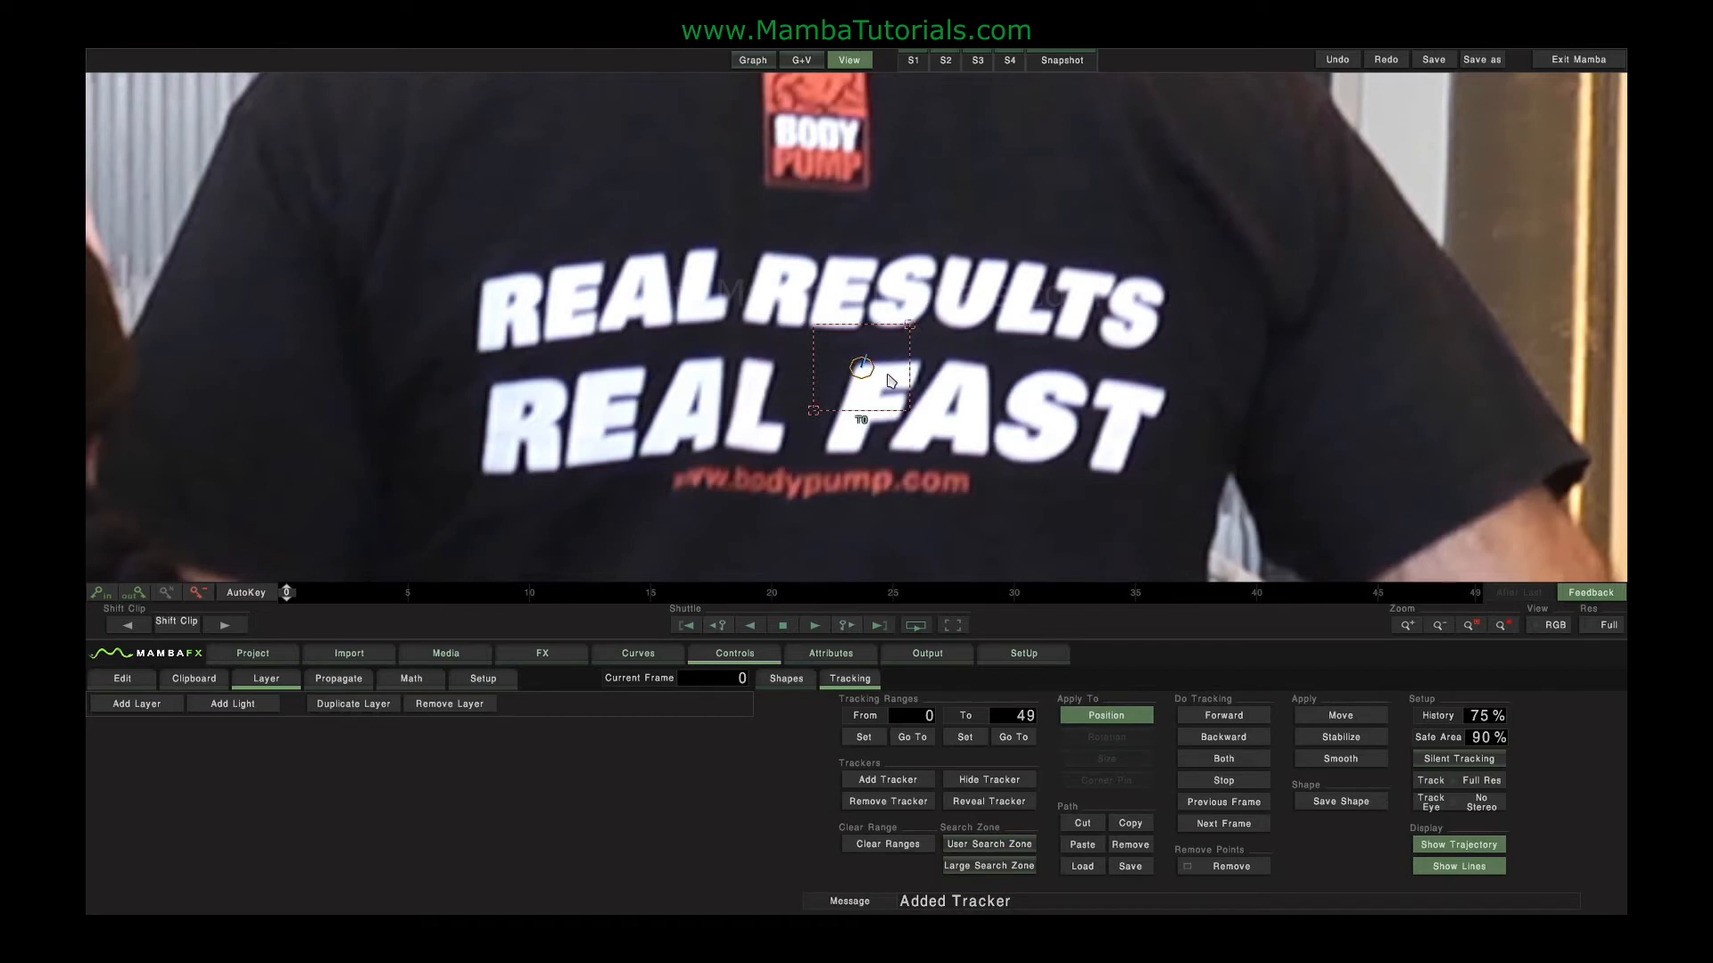
# - Try changing the tracking history percentage and restore it to 75%
pyautogui.moveTo(1481, 715); pyautogui.dragTo(374, 743)
pyautogui.click(1481, 721)
pyautogui.click(1485, 716)
pyautogui.click(1495, 724)
pyautogui.press('BackSpace')
pyautogui.press('BackSpace')
pyautogui.press('BackSpace')
pyautogui.write('75')
pyautogui.press('Return')
# - Try tracking safe areas of 100%, 92% and 10%, and restore the value to 90%
pyautogui.scroll(-4, 1103, 419)
pyautogui.scroll(-4, 1103, 419)
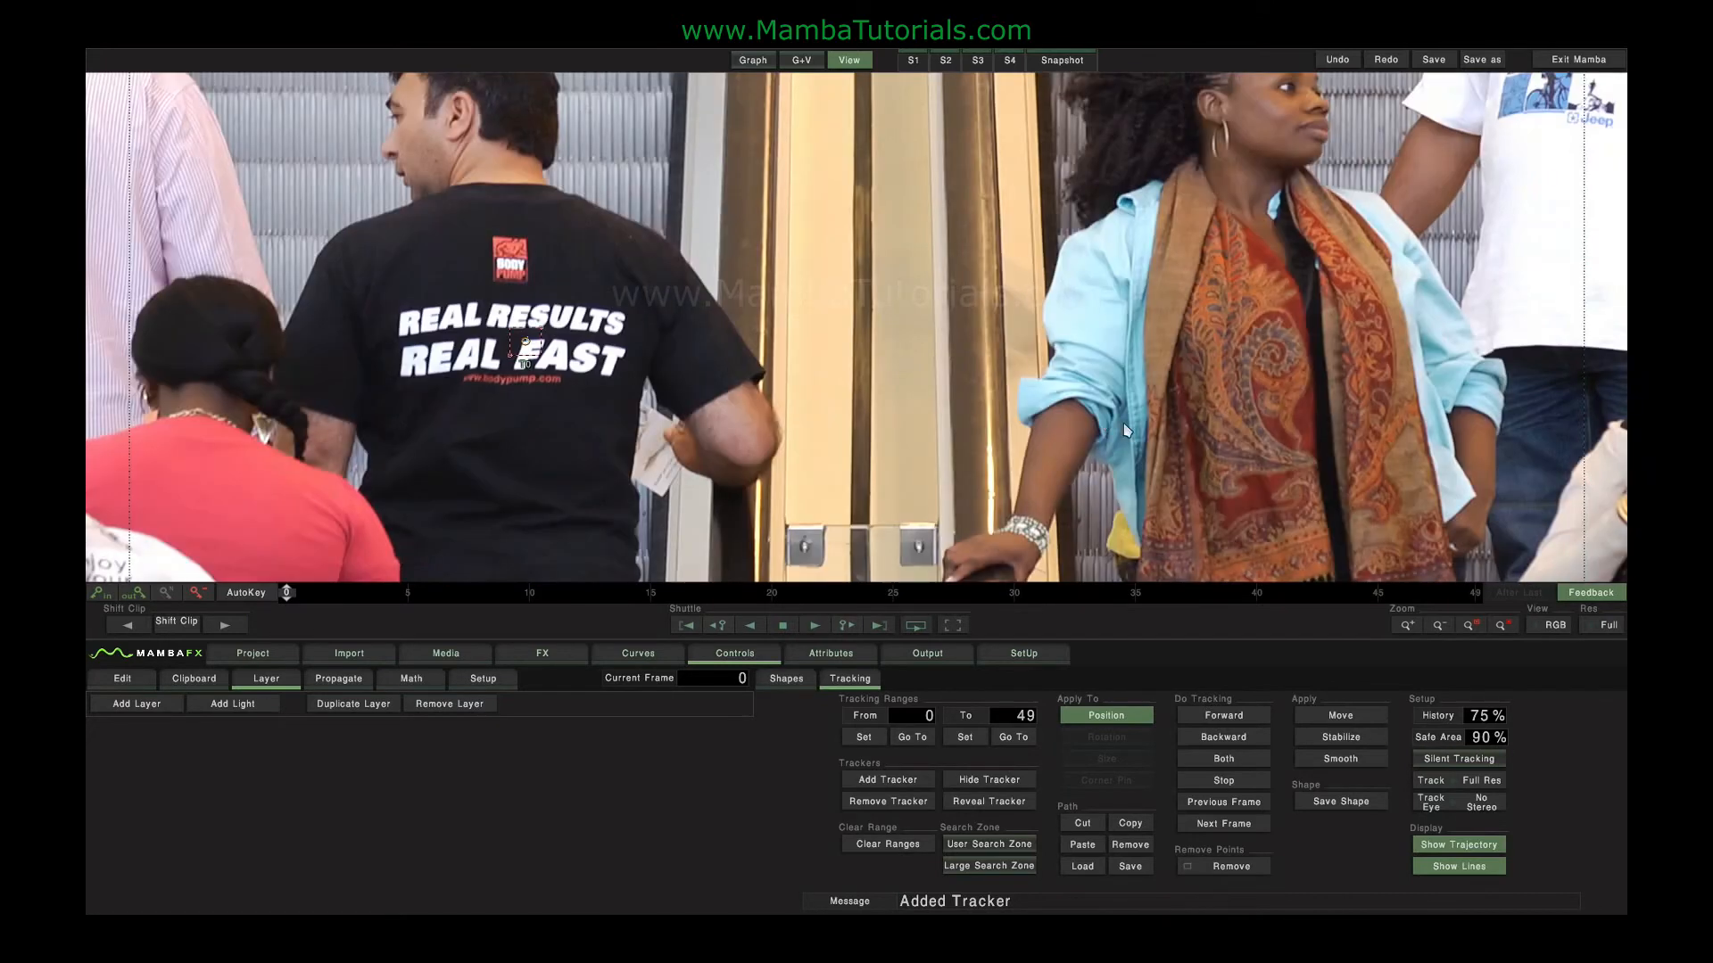
pyautogui.scroll(-2, 1344, 357)
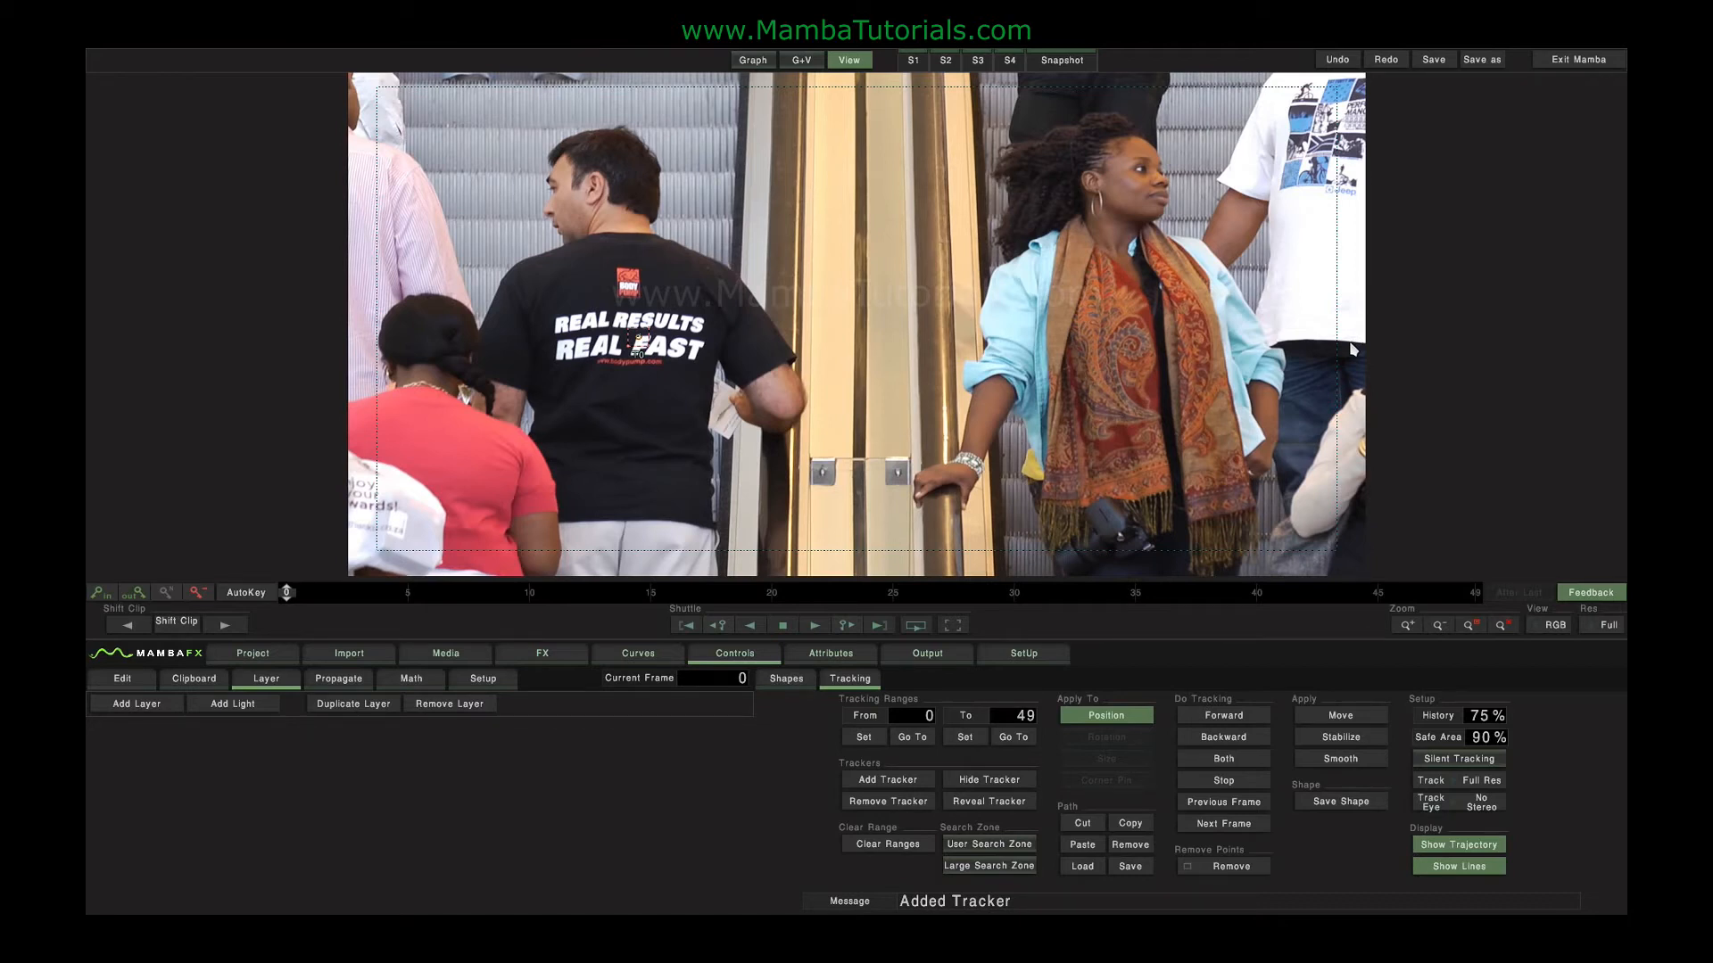
pyautogui.moveTo(1481, 740); pyautogui.dragTo(1518, 741)
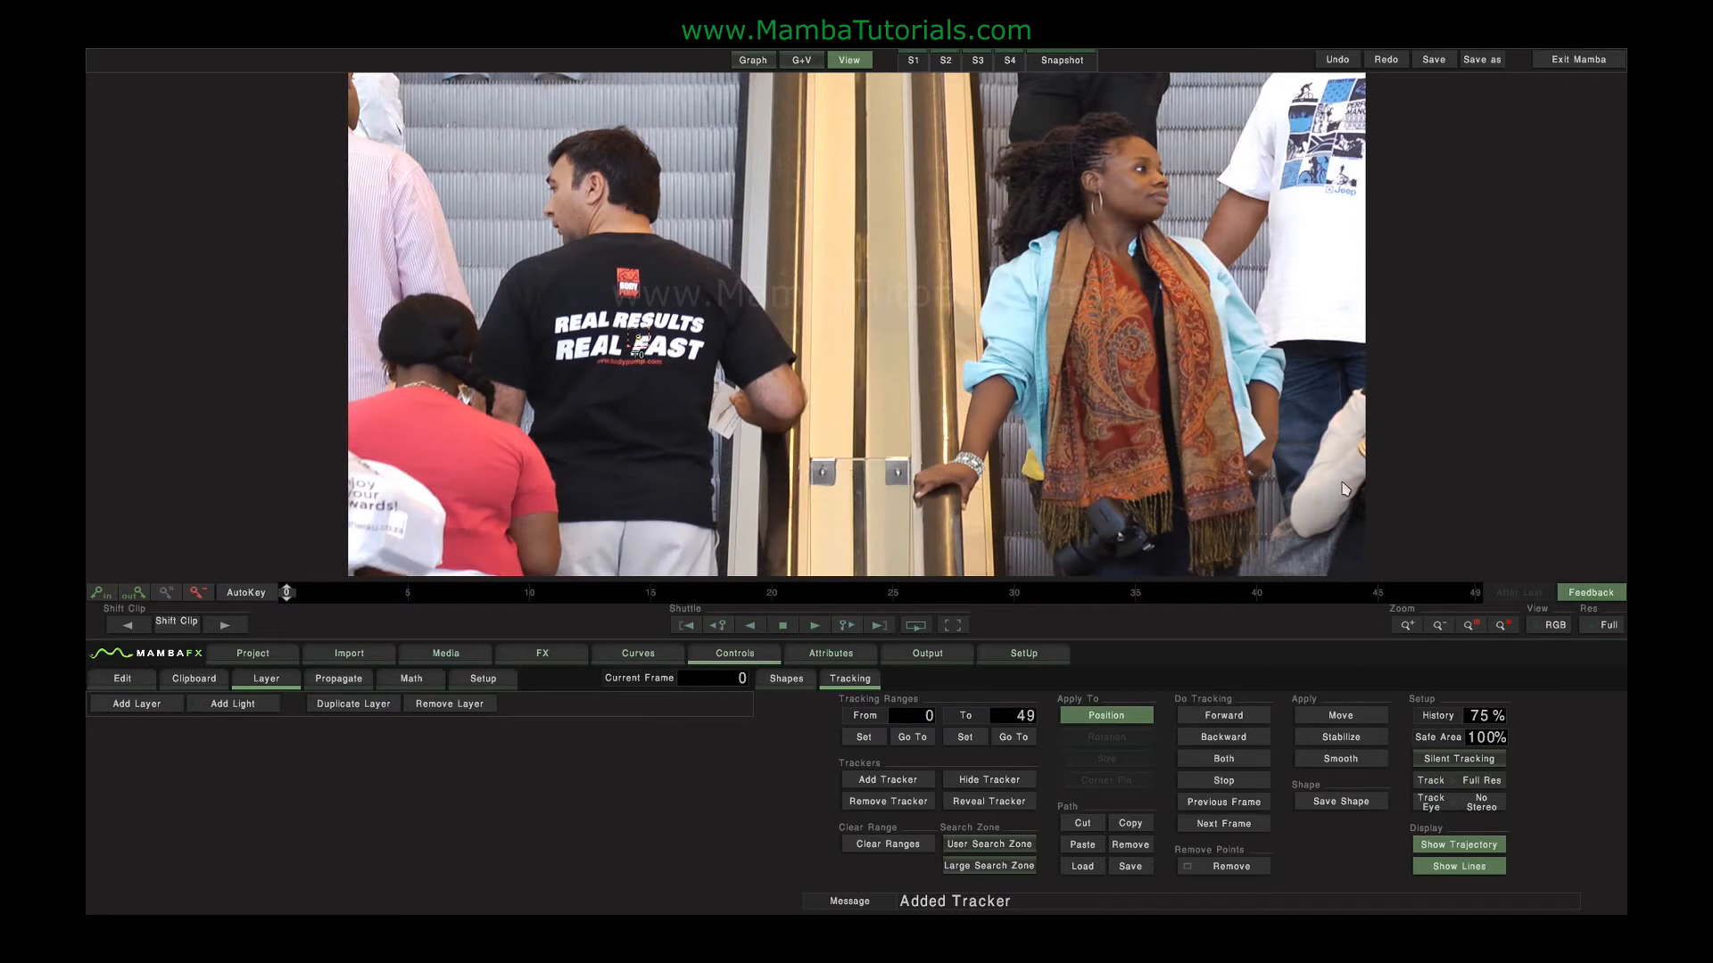
pyautogui.moveTo(1487, 741); pyautogui.dragTo(1417, 741)
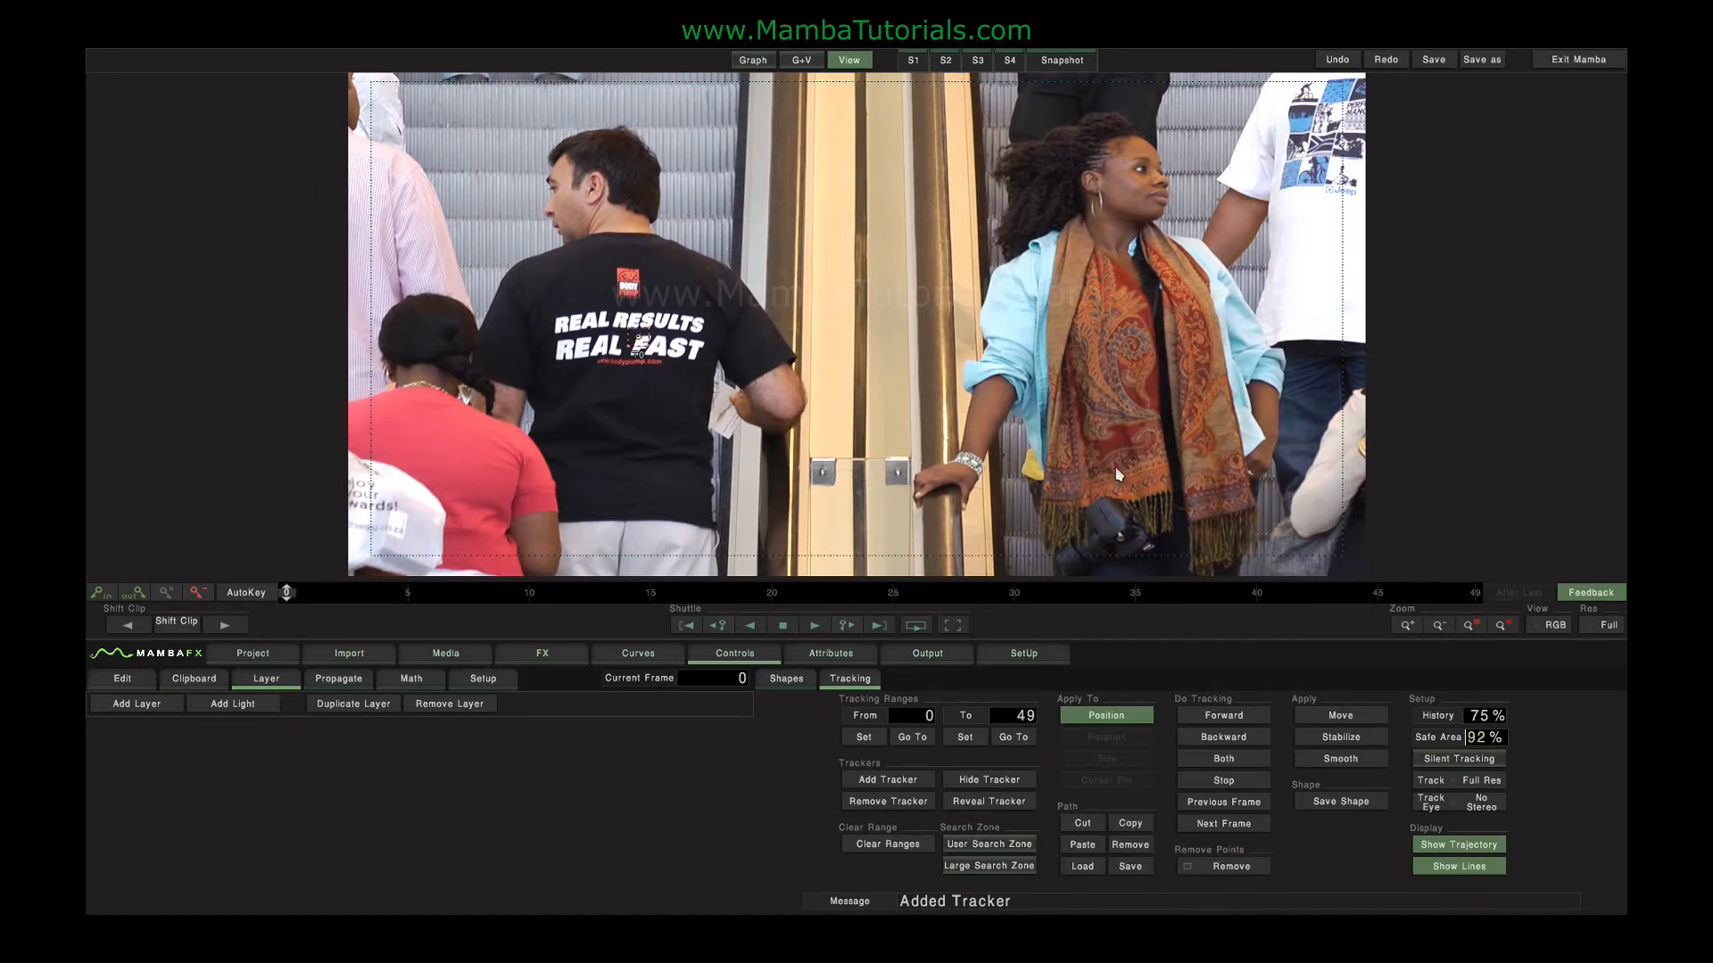
pyautogui.moveTo(1484, 742); pyautogui.dragTo(467, 748)
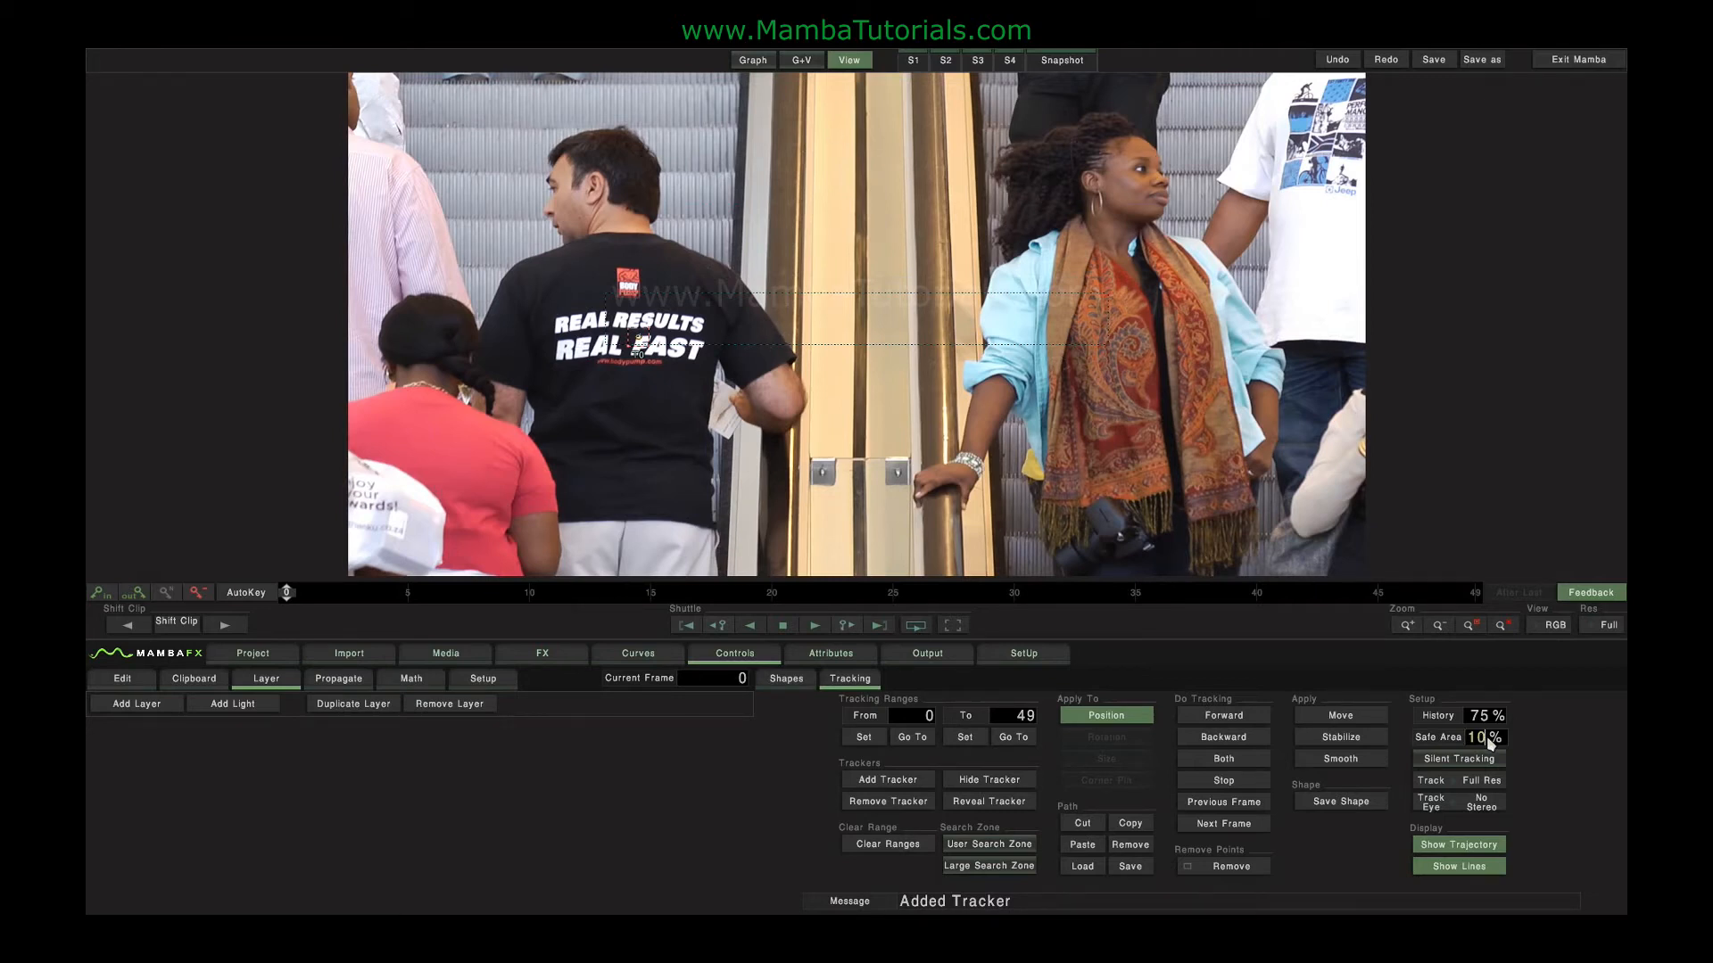
pyautogui.write('0')
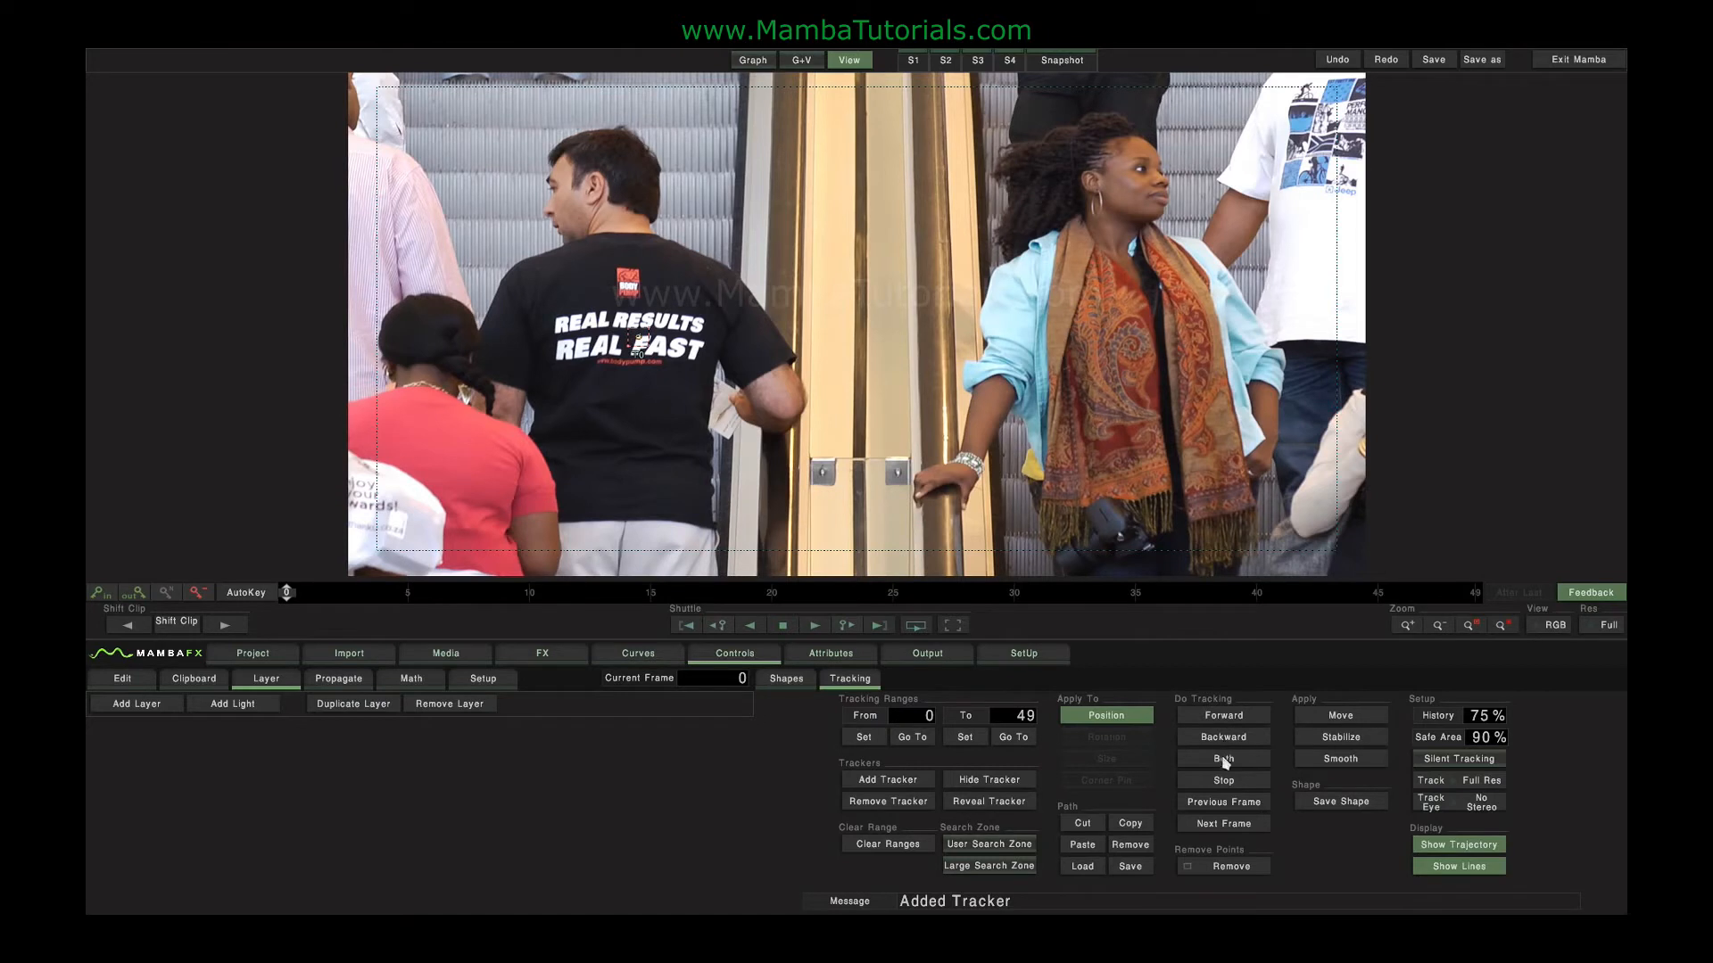
# - Move the tracker onto the shirt's red logo at frame 25 and track it forward, backward and in both directions
pyautogui.moveTo(282, 597); pyautogui.dragTo(893, 596)
pyautogui.moveTo(643, 339); pyautogui.dragTo(637, 228)
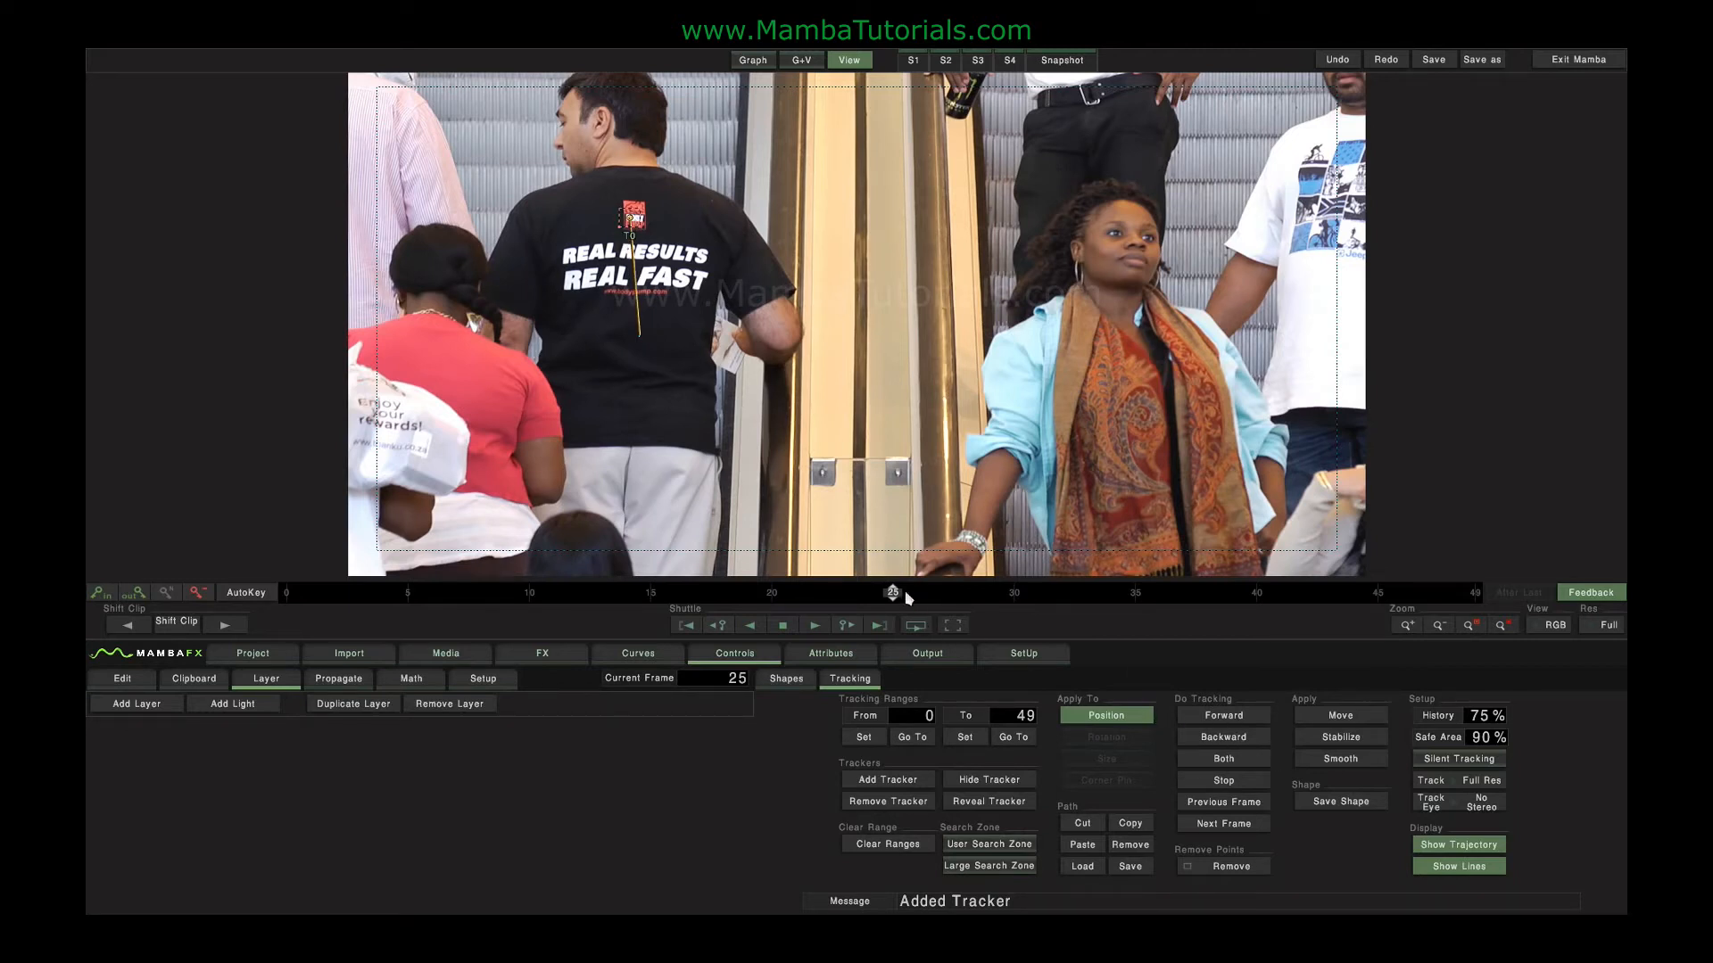
pyautogui.click(1217, 714)
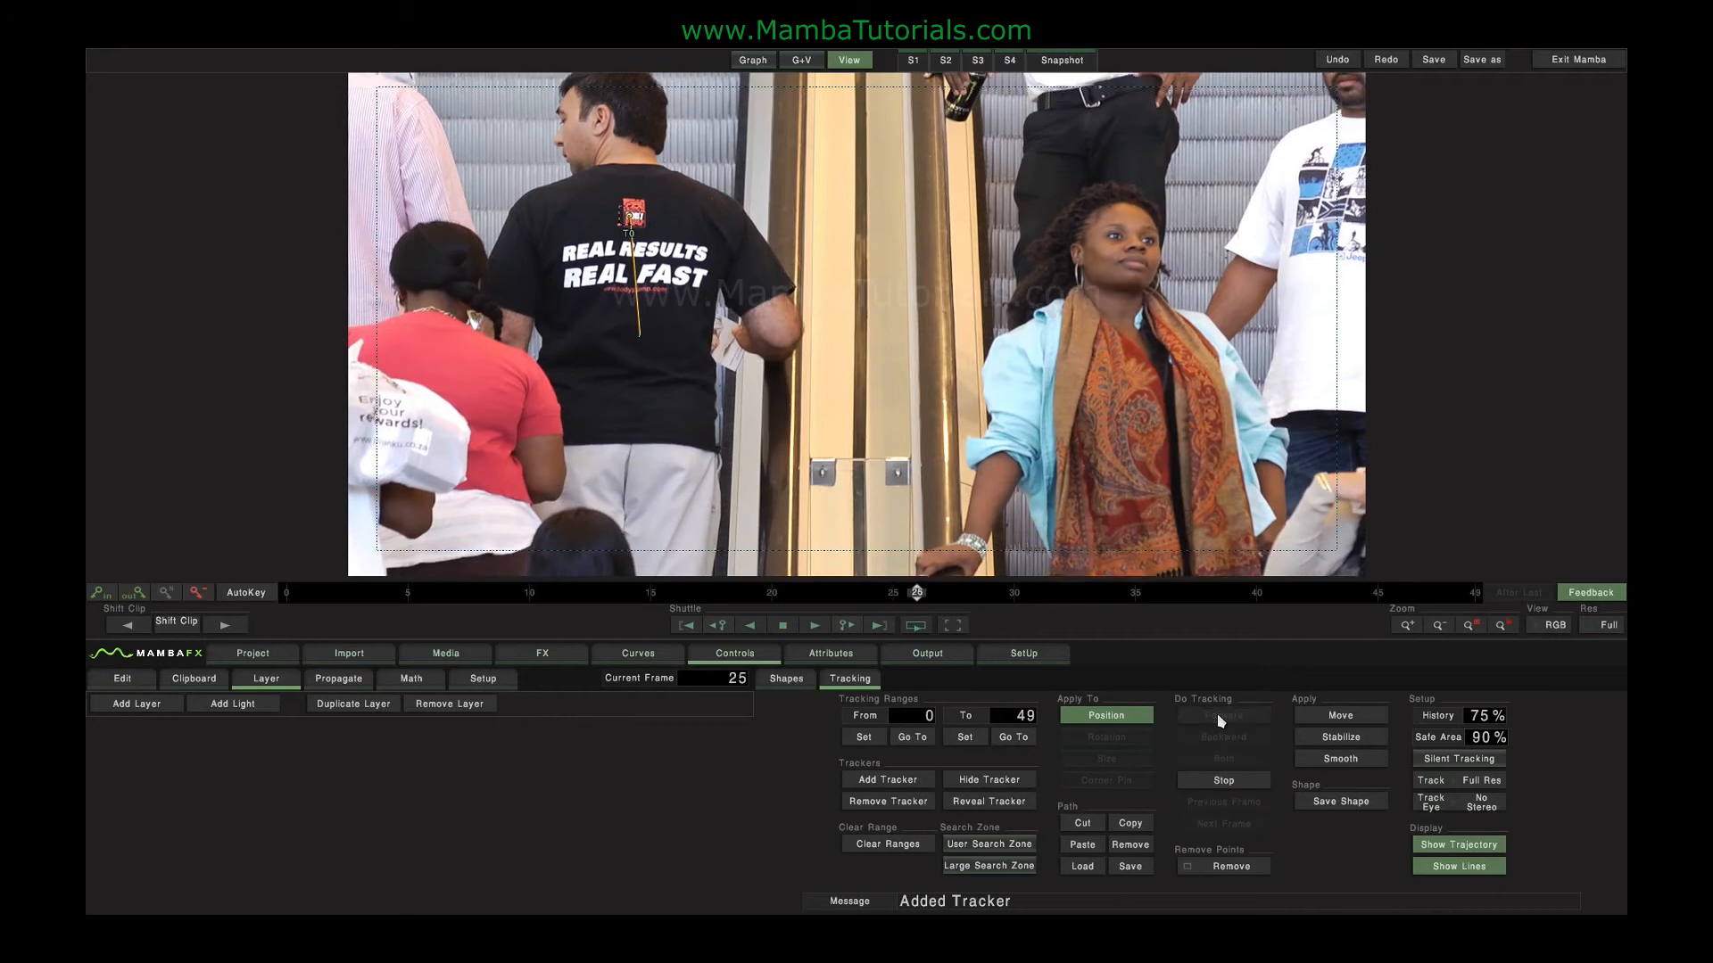
pyautogui.click(1219, 740)
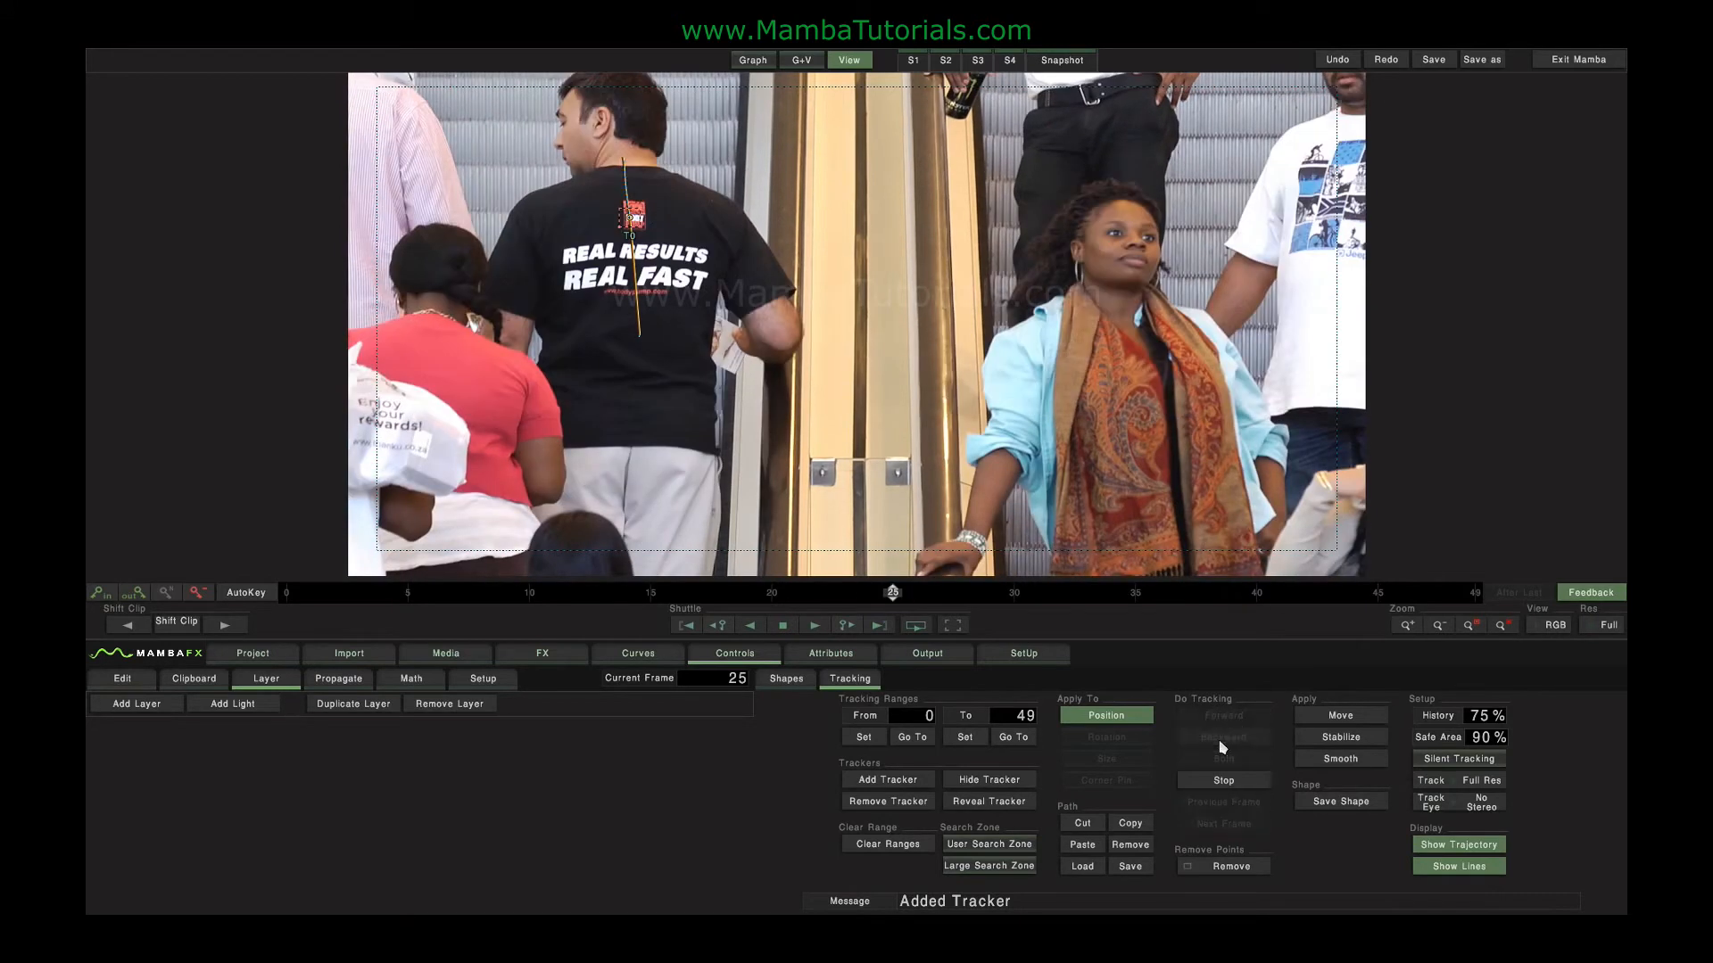
pyautogui.click(1222, 760)
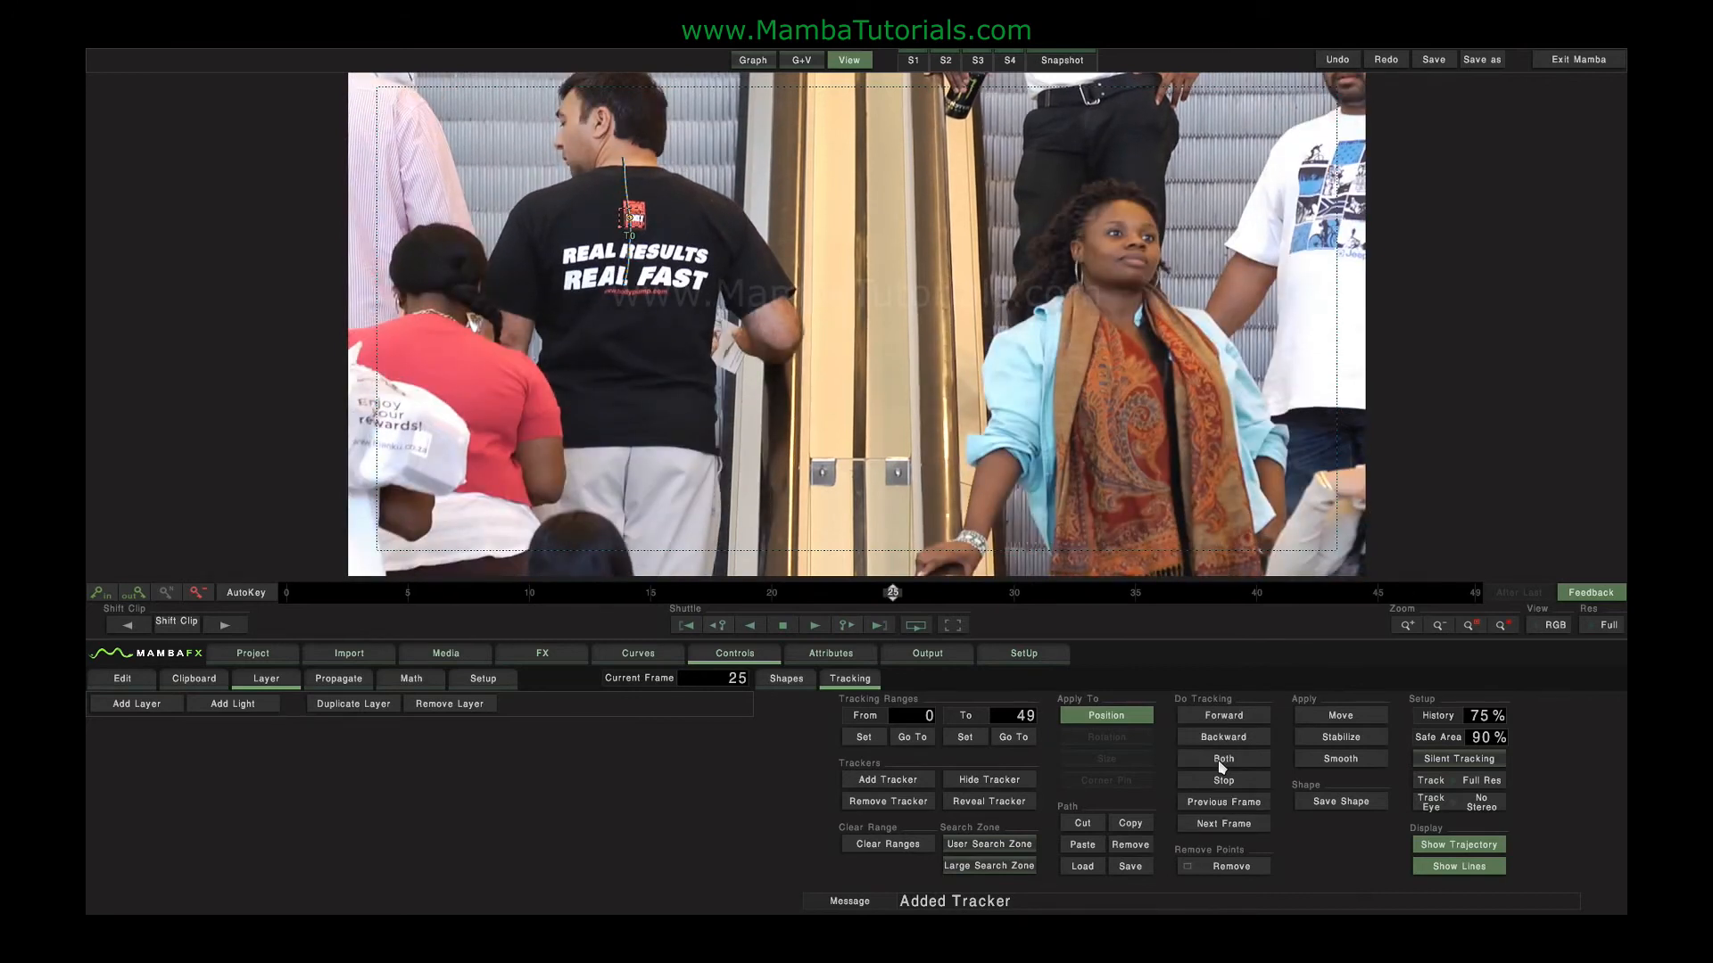
# - Limit the tracking range to frames 25 to 35 and track the point in both directions
pyautogui.click(1224, 803)
pyautogui.moveTo(899, 599); pyautogui.dragTo(1131, 601)
pyautogui.click(963, 737)
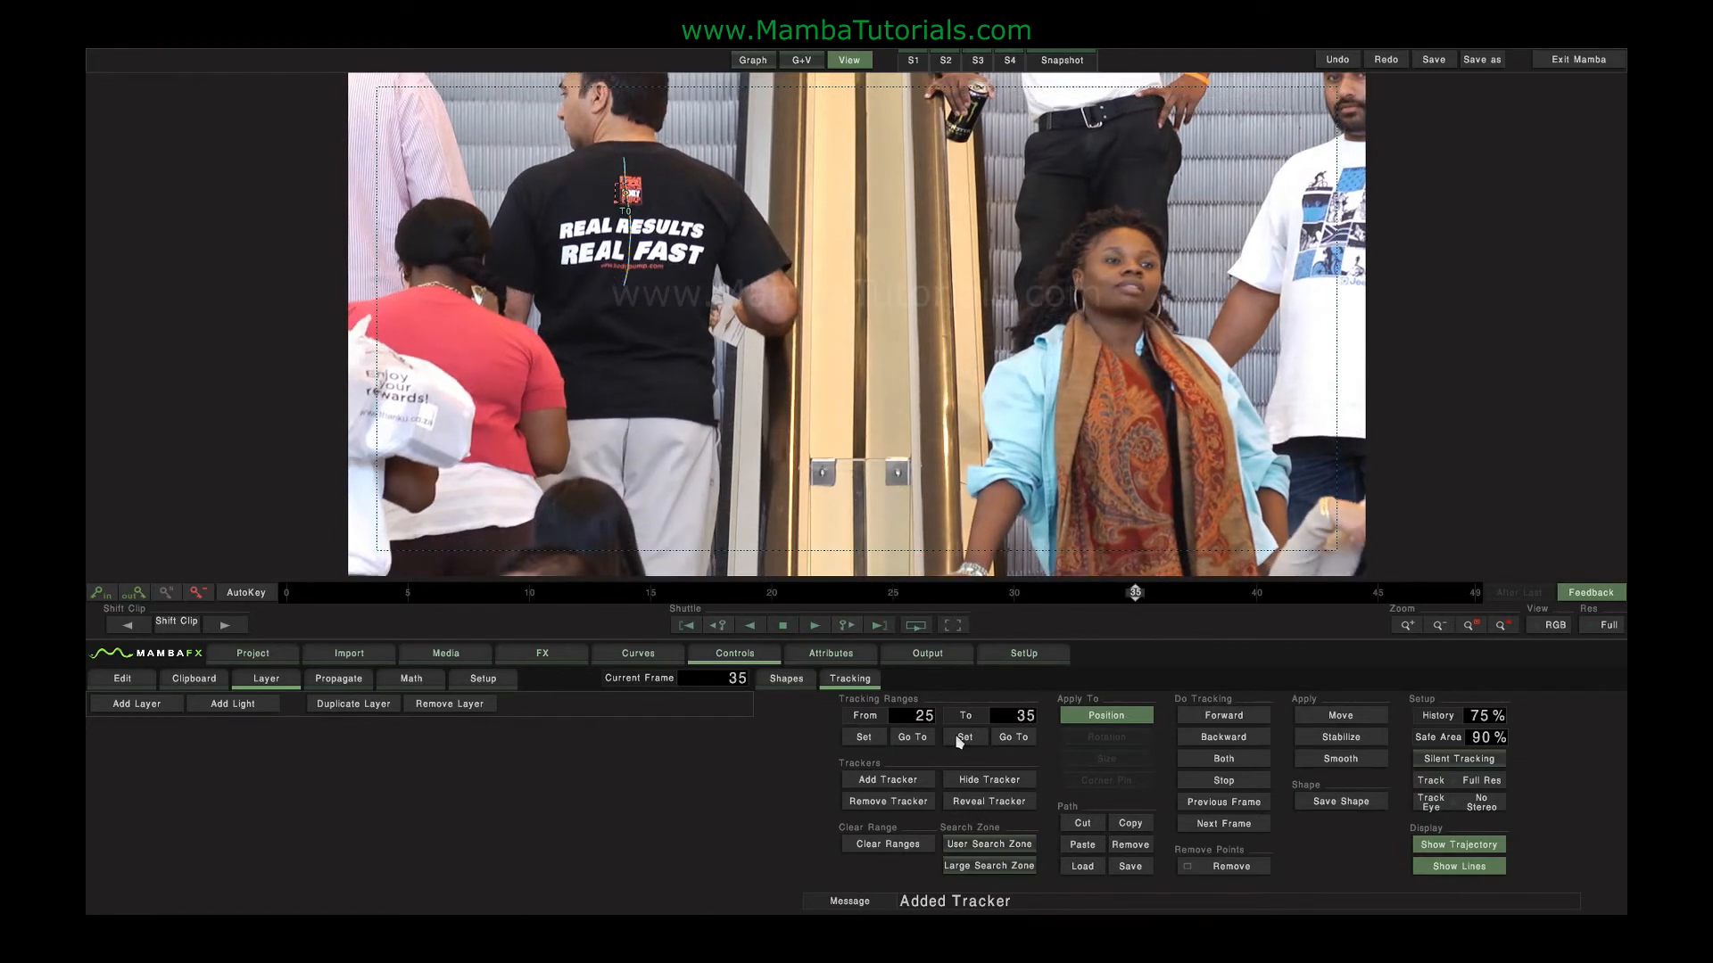
pyautogui.click(1224, 758)
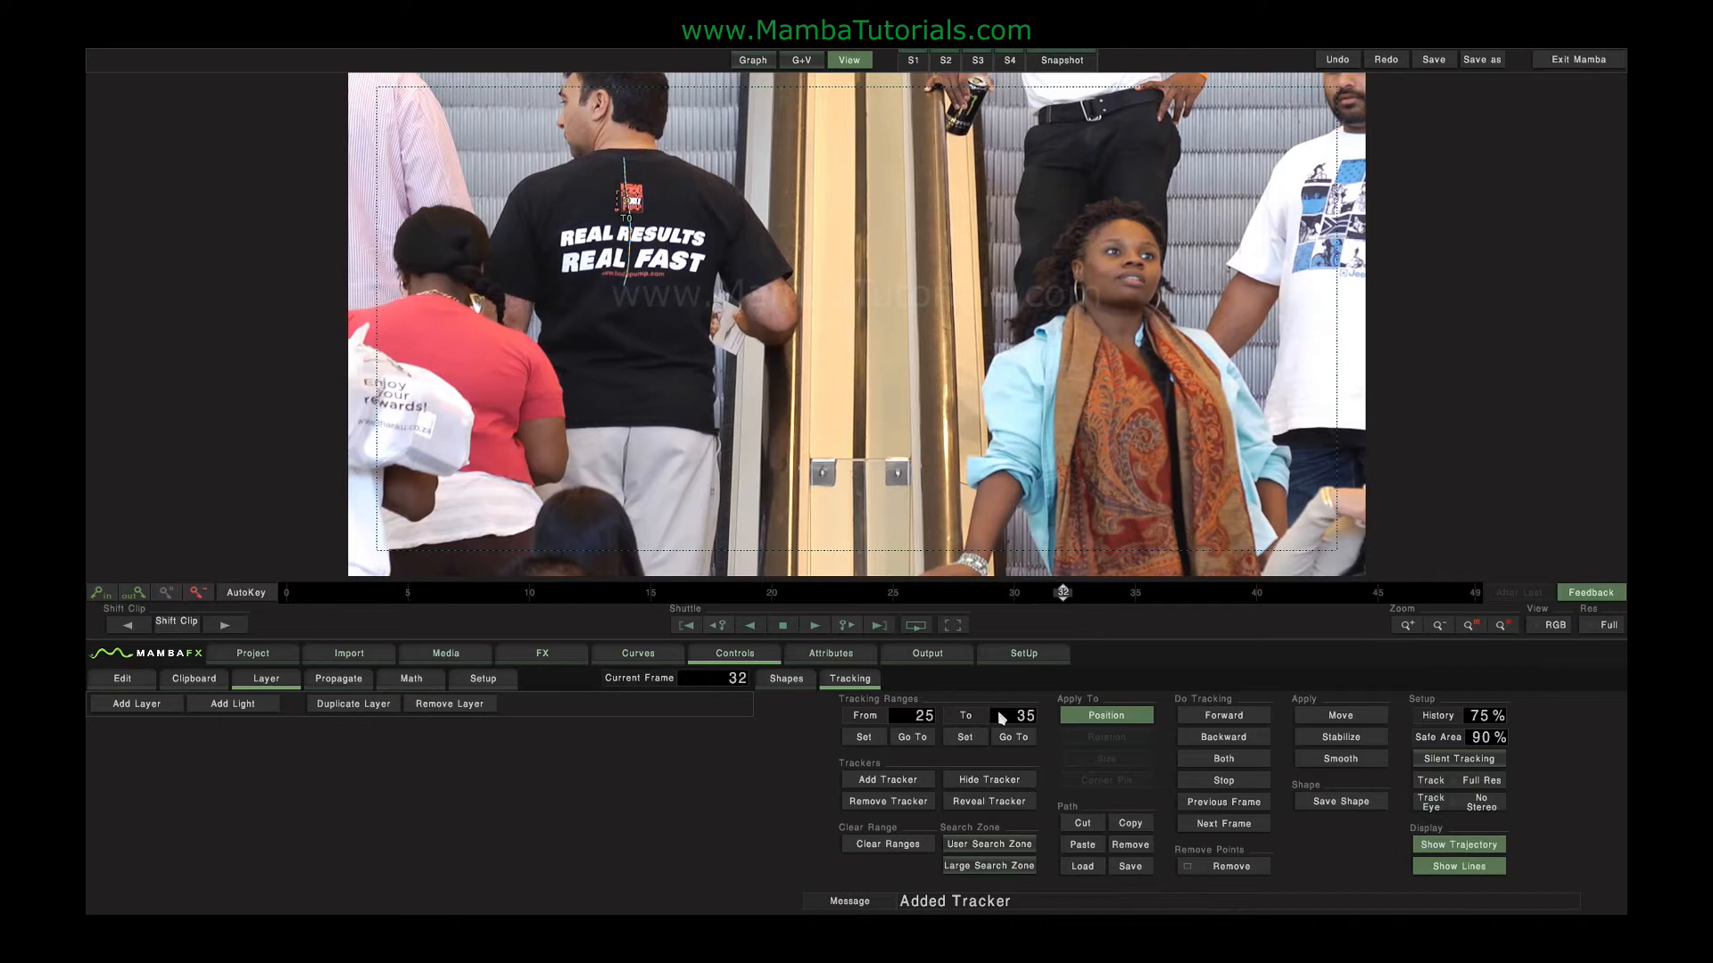
# - Restore the tracking range to frames 0 to 49 and remove the tracked points
pyautogui.click(920, 720)
pyautogui.write('0')
pyautogui.press('Return')
pyautogui.click(1014, 716)
pyautogui.press('BackSpace')
pyautogui.press('BackSpace')
pyautogui.write('49')
pyautogui.click(1228, 867)
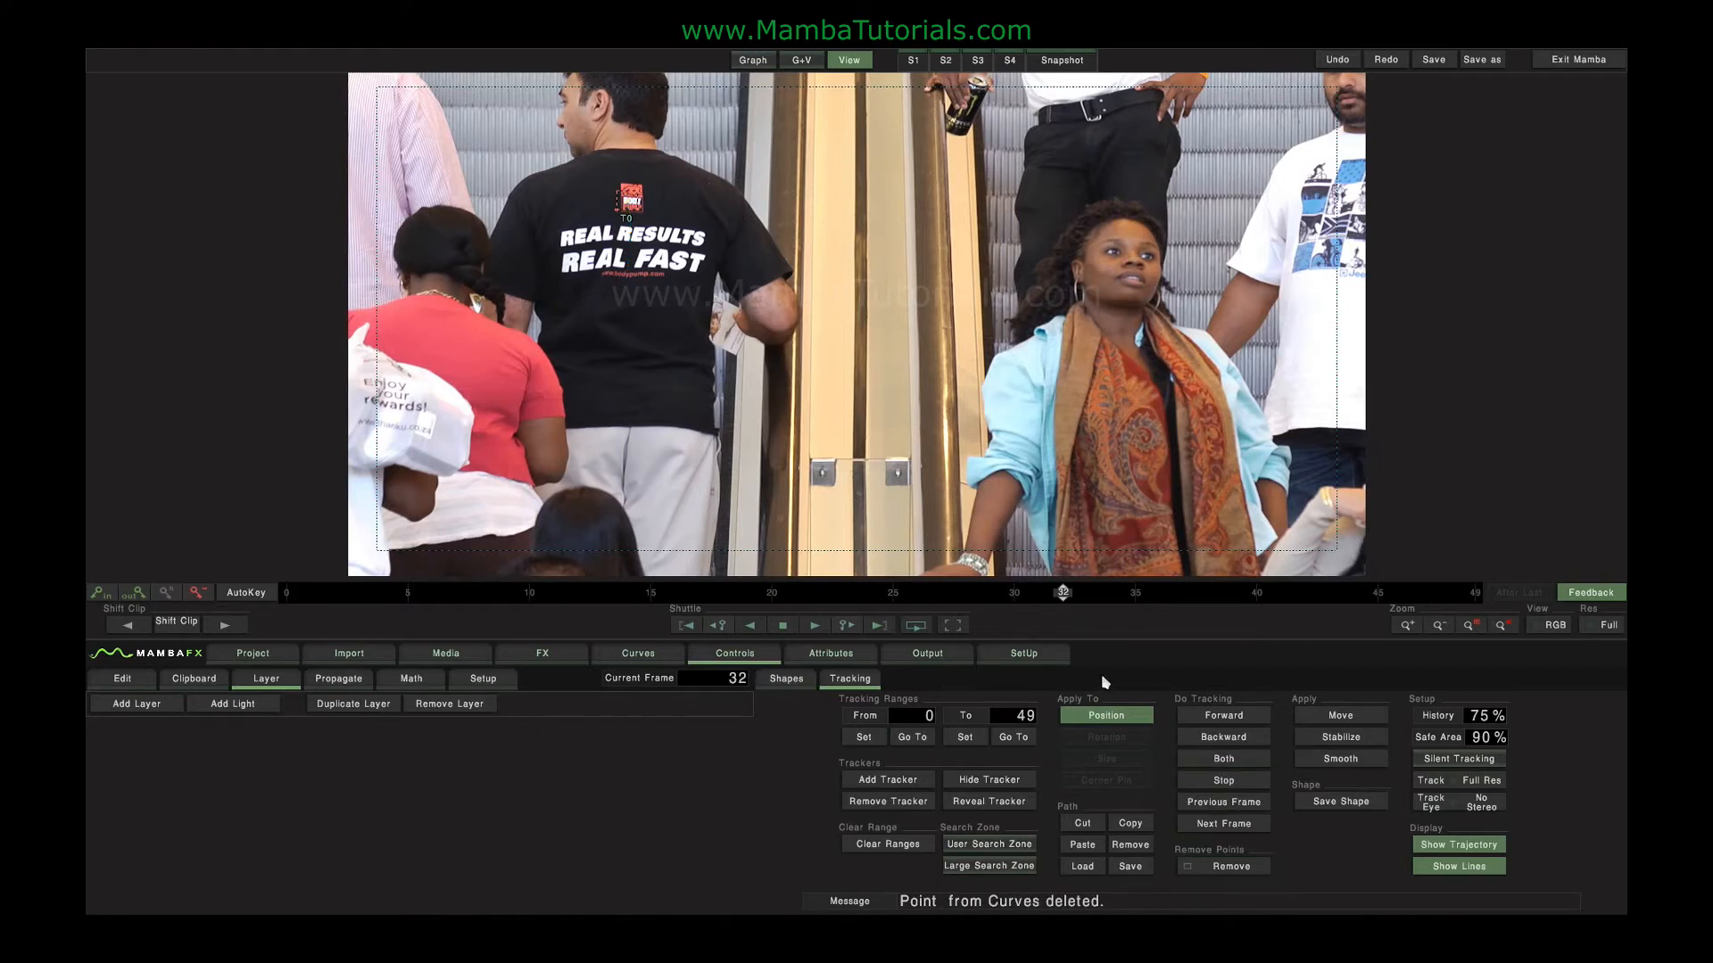
# - Set the tracking range to frames 0 to 15, place the tracker on the shirt's red logo at frame 0, and track it
pyautogui.moveTo(1066, 596); pyautogui.dragTo(1017, 592)
pyautogui.click(912, 736)
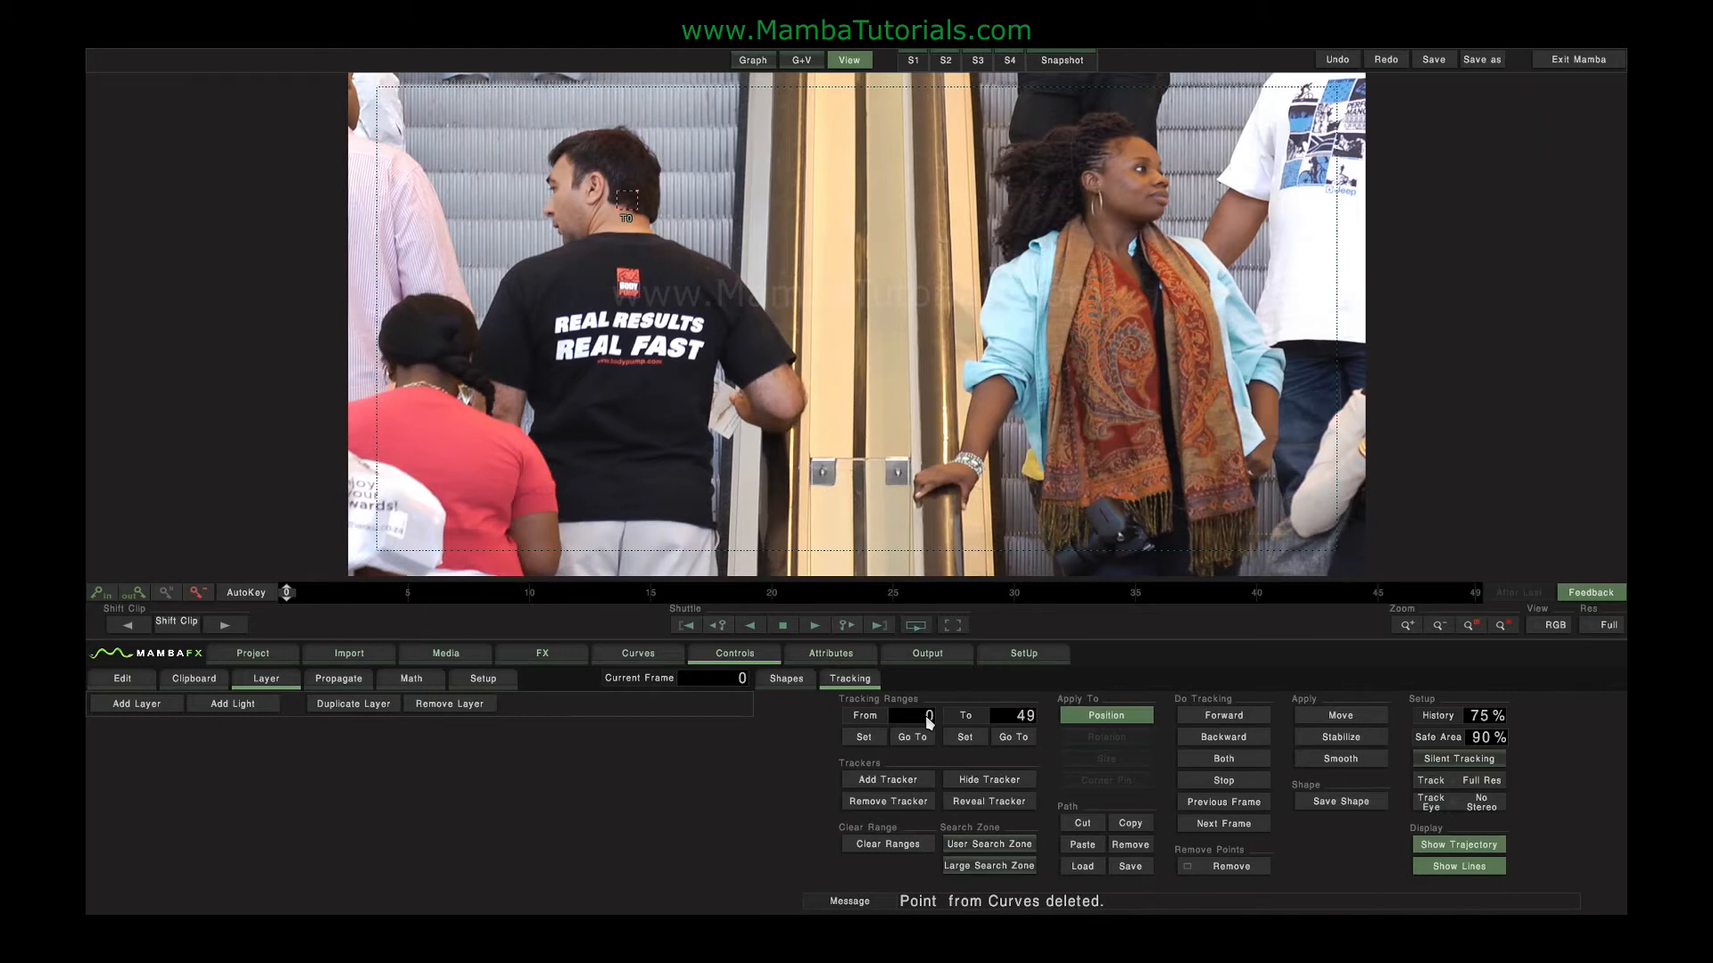
pyautogui.click(1006, 715)
pyautogui.press('BackSpace')
pyautogui.press('BackSpace')
pyautogui.write('15')
pyautogui.press('Return')
pyautogui.moveTo(634, 184); pyautogui.dragTo(635, 261)
pyautogui.click(1216, 764)
pyautogui.moveTo(328, 593); pyautogui.dragTo(1378, 592)
pyautogui.moveTo(996, 608); pyautogui.dragTo(1540, 641)
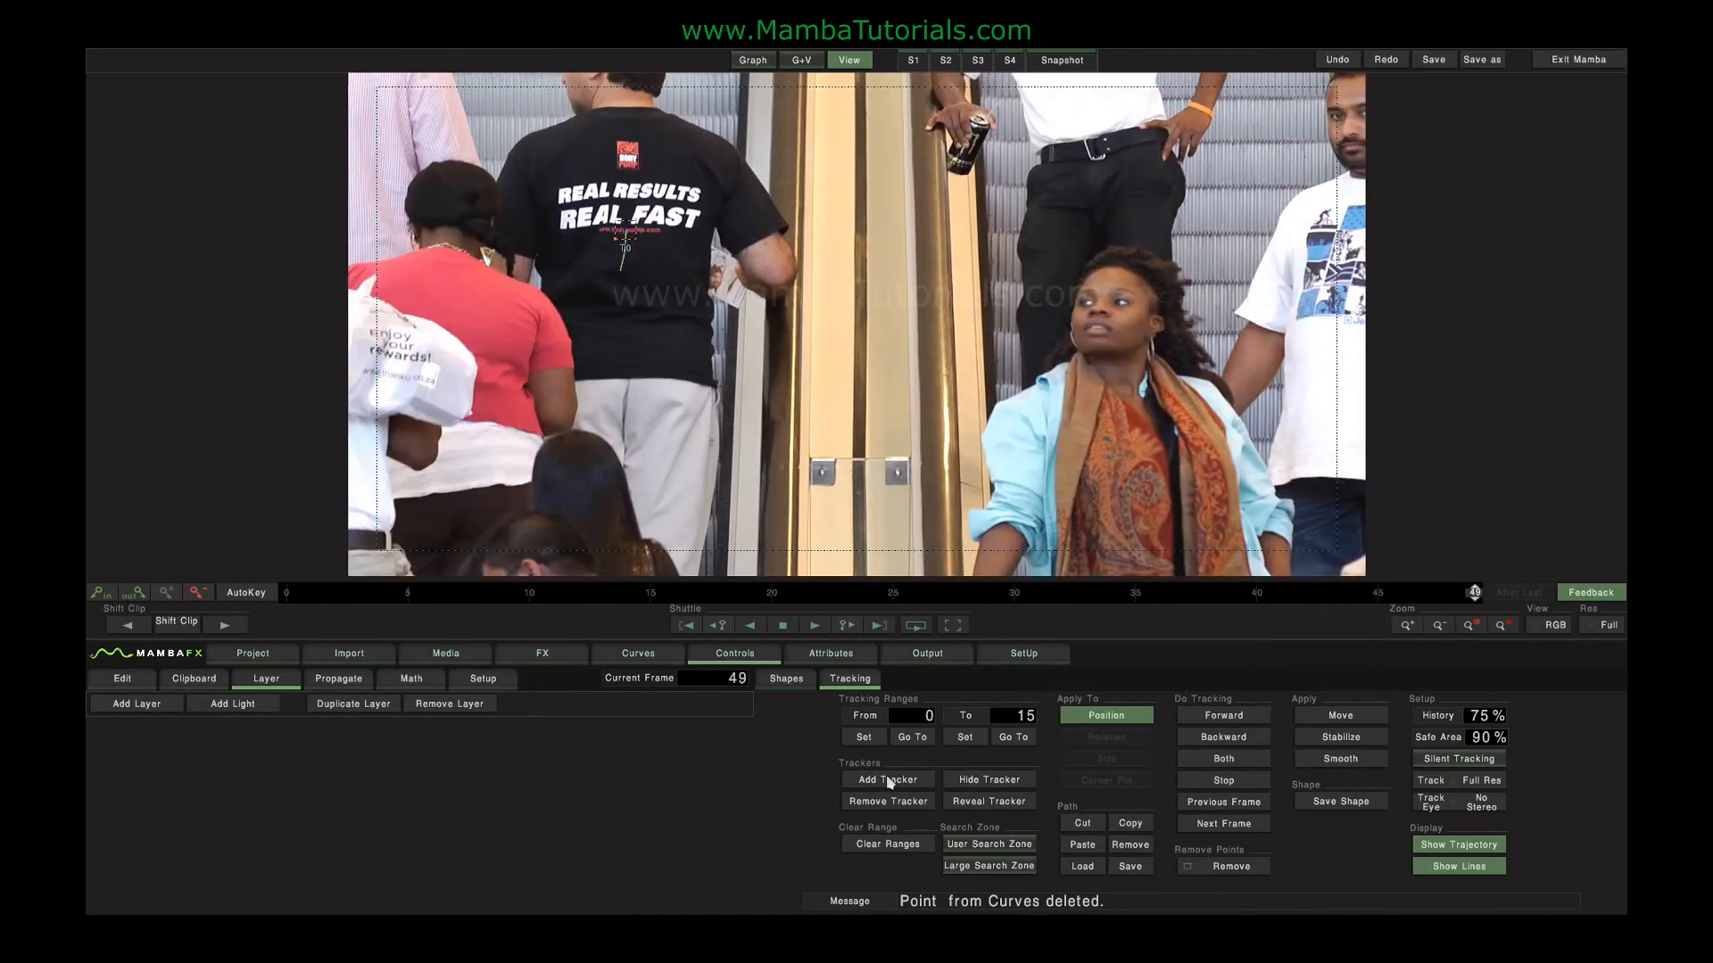
# - Set the tracking range to frames 30 to 49, move the tracker back onto the red logo at frame 49, and track it
pyautogui.click(926, 724)
pyautogui.write('30')
pyautogui.press('Return')
pyautogui.click(1008, 717)
pyautogui.press('BackSpace')
pyautogui.press('BackSpace')
pyautogui.write('49')
pyautogui.press('Return')
pyautogui.moveTo(626, 235); pyautogui.dragTo(620, 147)
pyautogui.click(1218, 757)
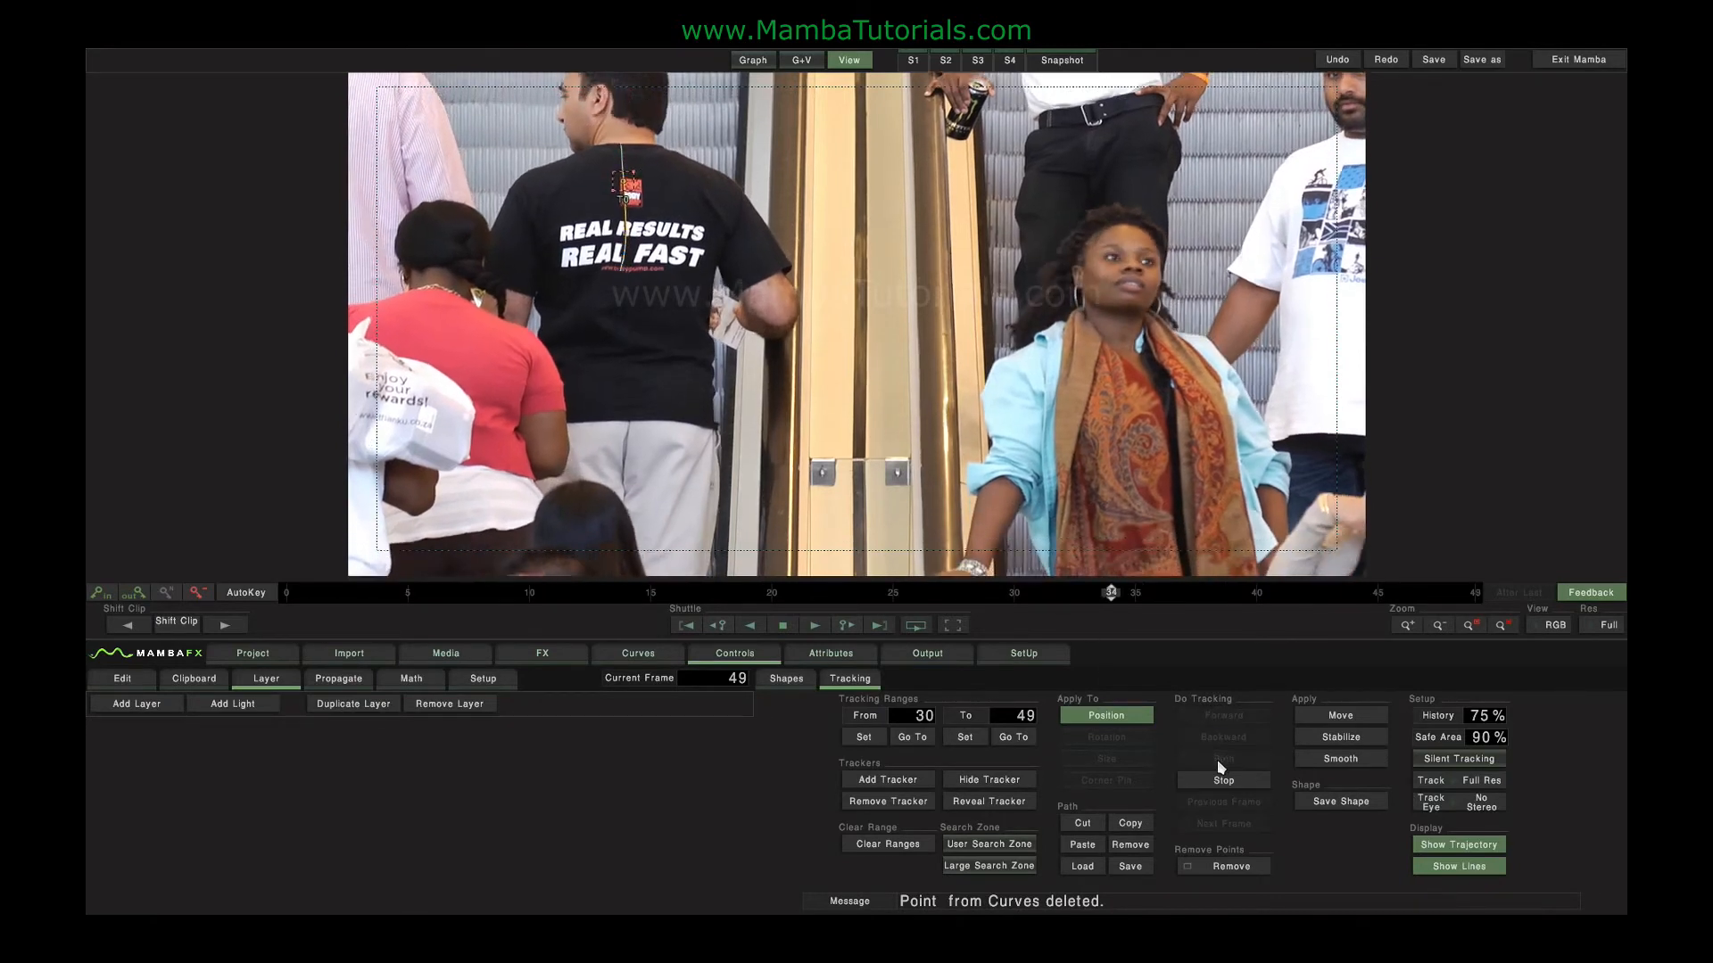
# - Examine how the tracker follows the logo across the untracked gap between frames 15 and 30
pyautogui.moveTo(1473, 606); pyautogui.dragTo(268, 614)
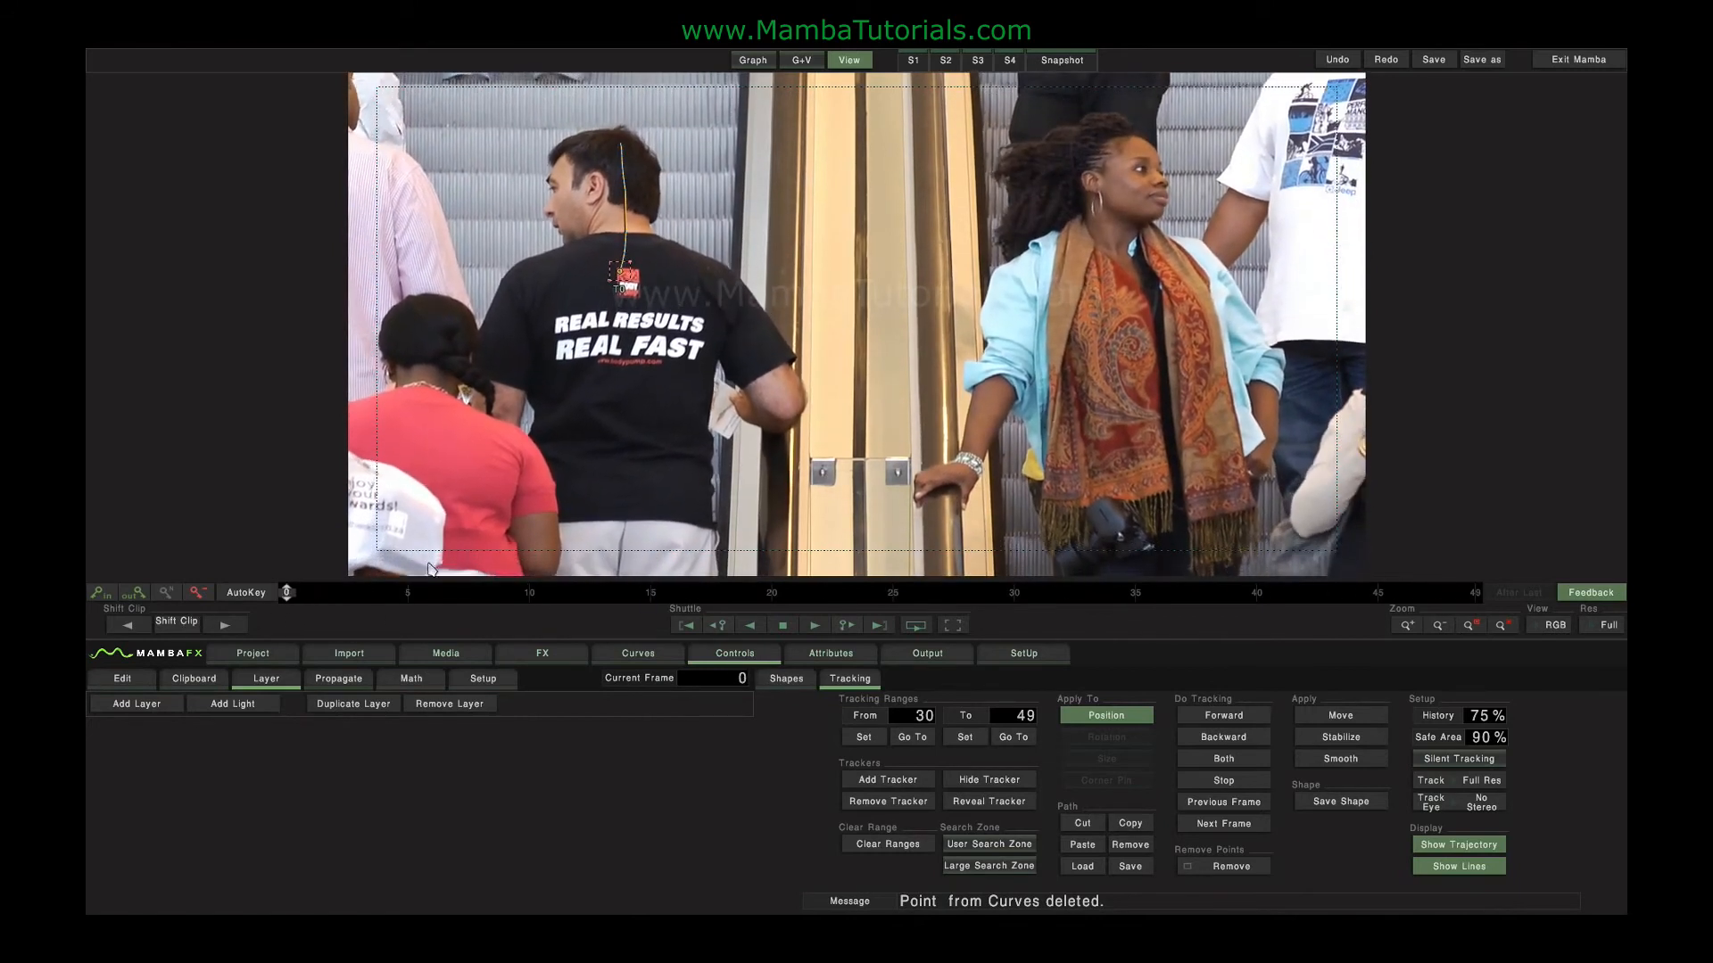
pyautogui.scroll(5, 636, 384)
pyautogui.moveTo(479, 290); pyautogui.dragTo(1104, 546)
pyautogui.scroll(2, 1076, 465)
pyautogui.scroll(-2, 1074, 463)
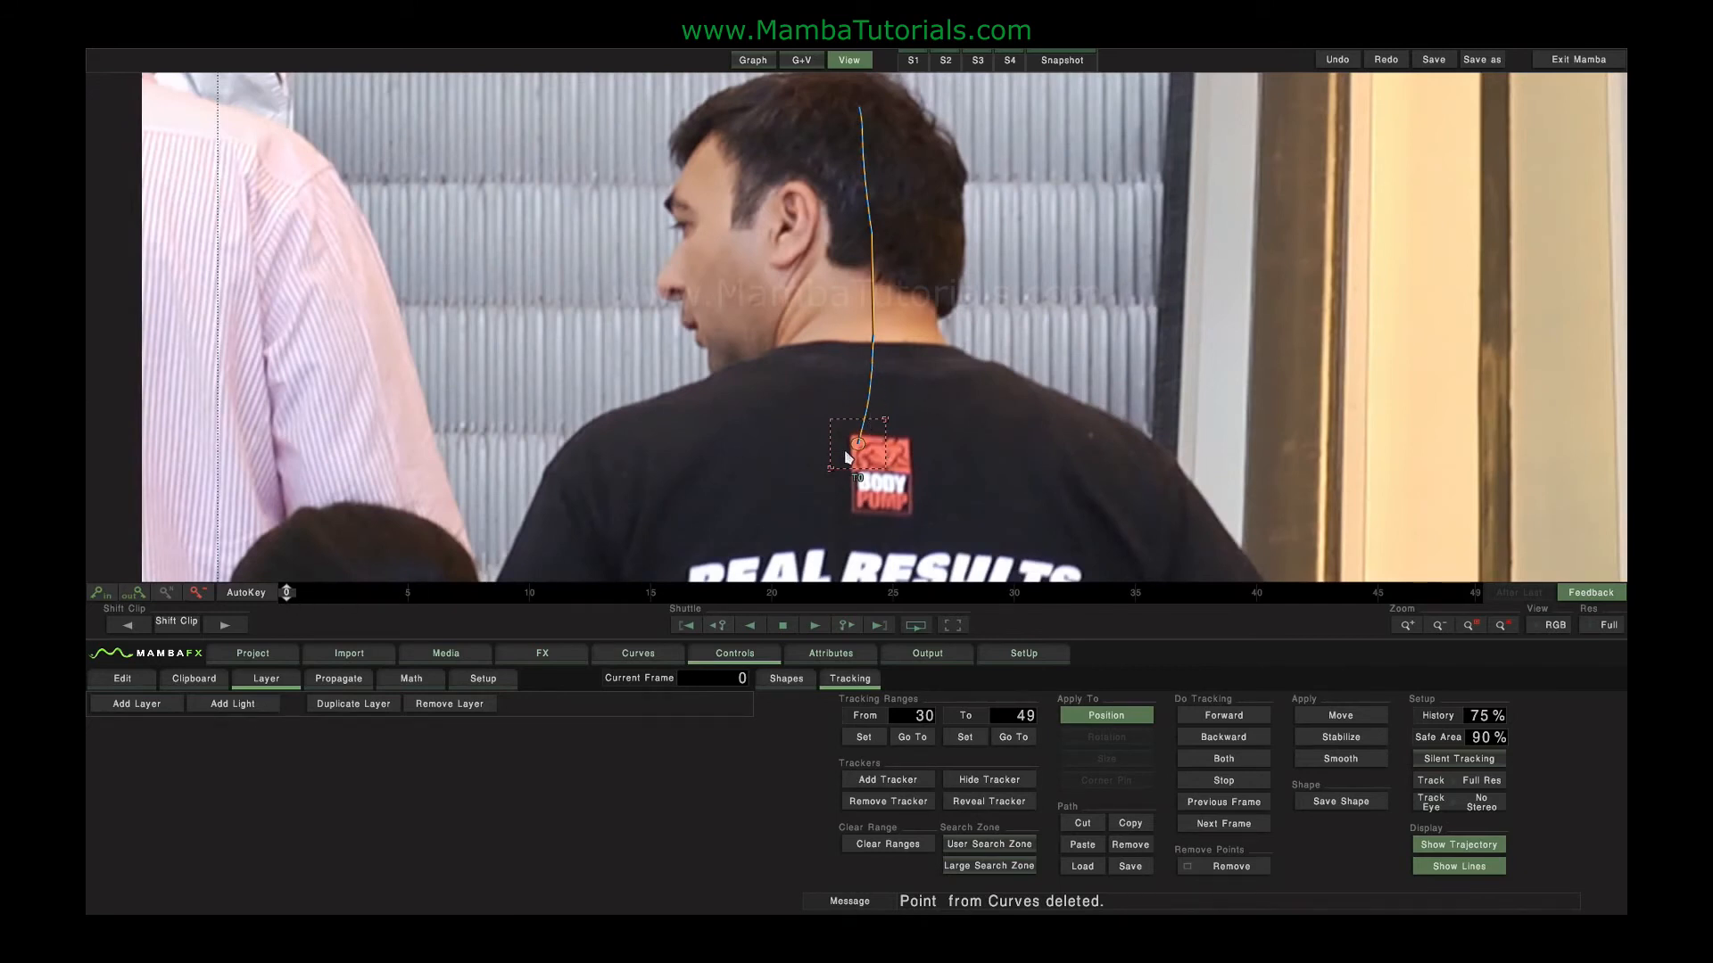
pyautogui.moveTo(286, 596); pyautogui.dragTo(891, 603)
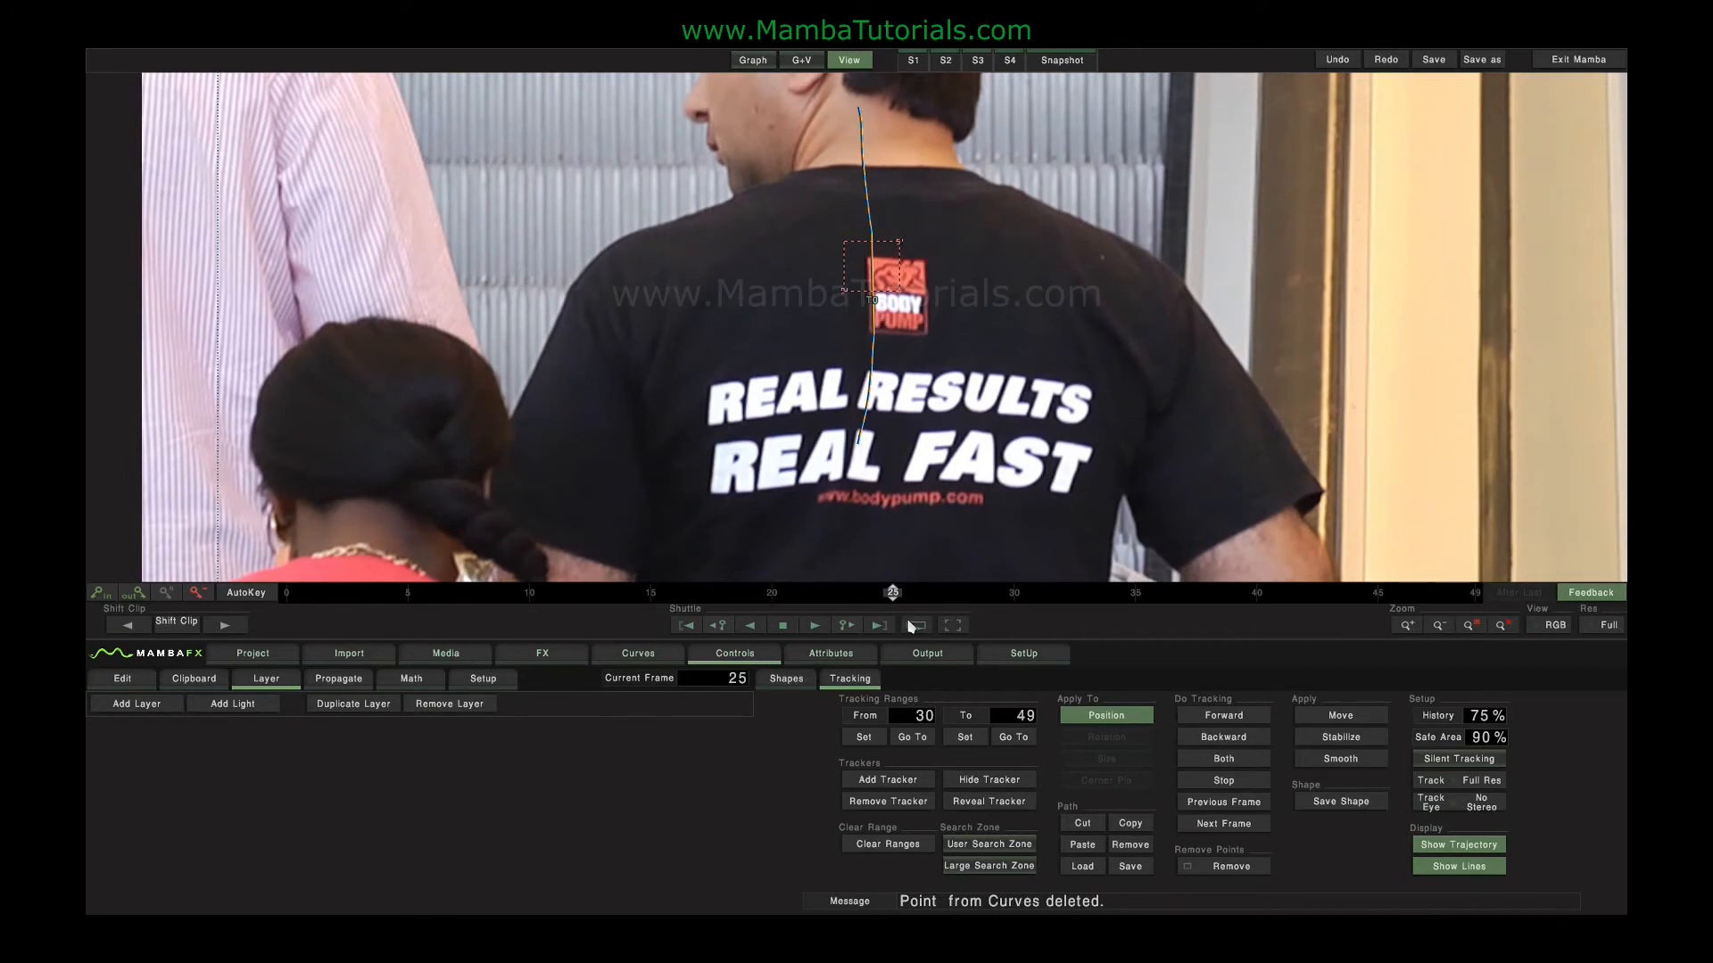
pyautogui.moveTo(892, 594); pyautogui.dragTo(797, 616)
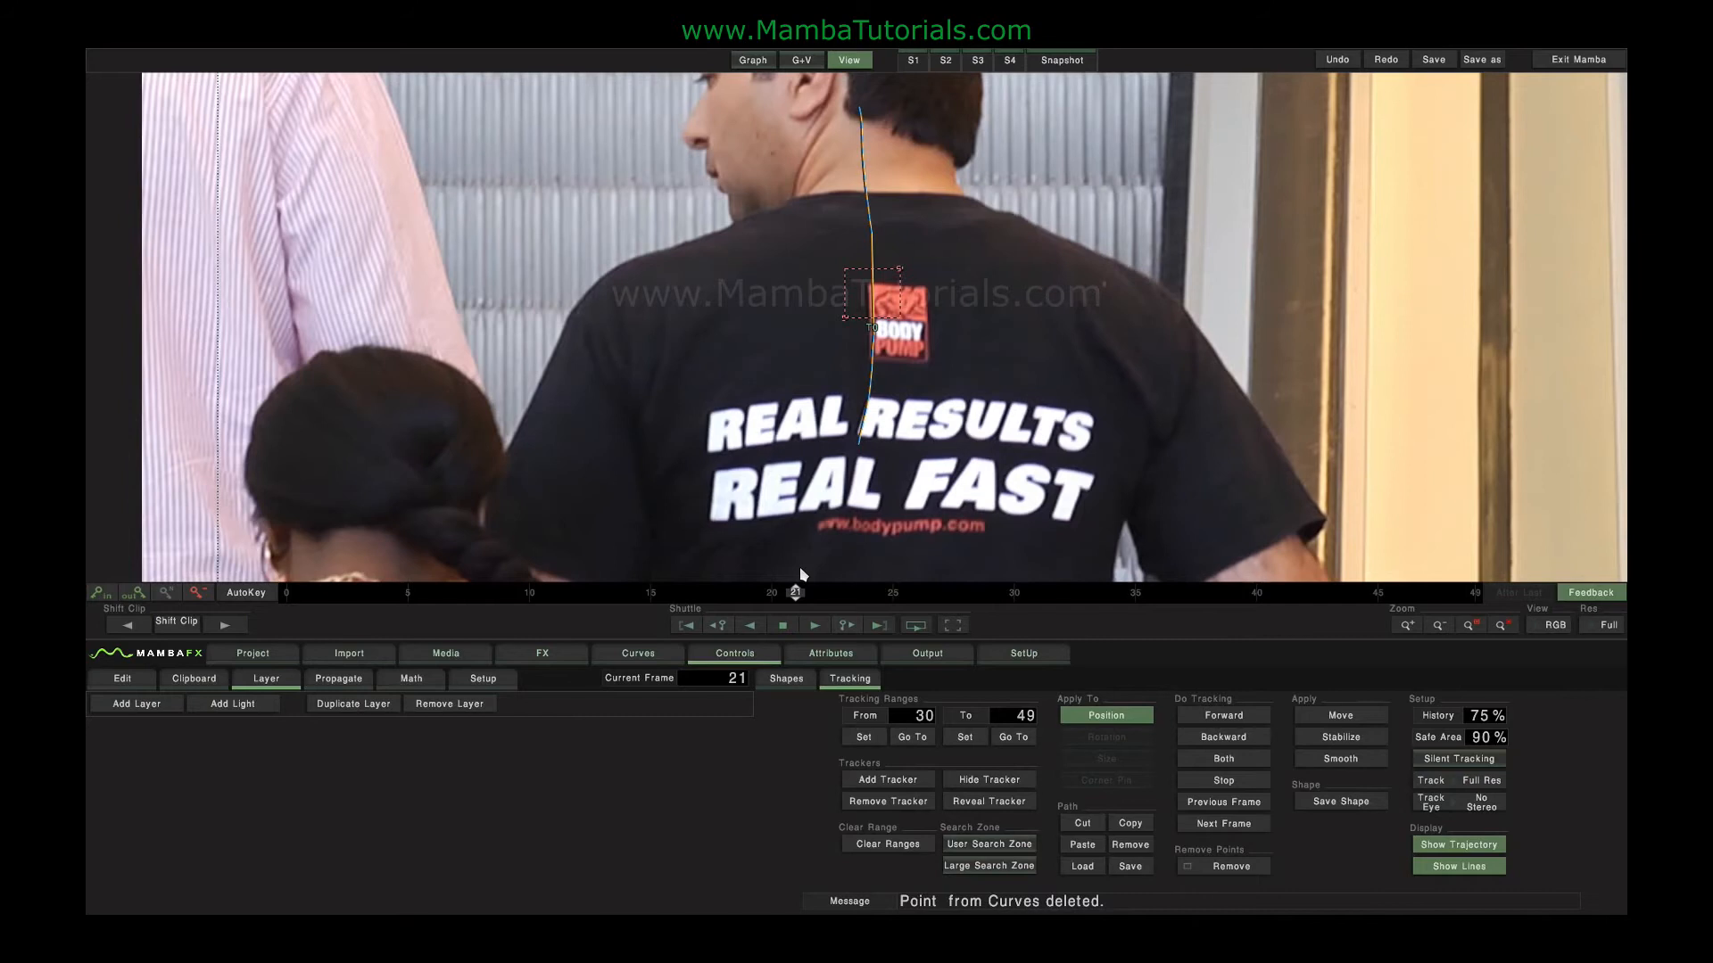
pyautogui.moveTo(796, 592); pyautogui.dragTo(831, 599)
# - Try moving the tracker off the logo within the untracked gap, and place it back on the logo's upper corner
pyautogui.moveTo(872, 293); pyautogui.dragTo(687, 290)
pyautogui.moveTo(797, 595); pyautogui.dragTo(826, 660)
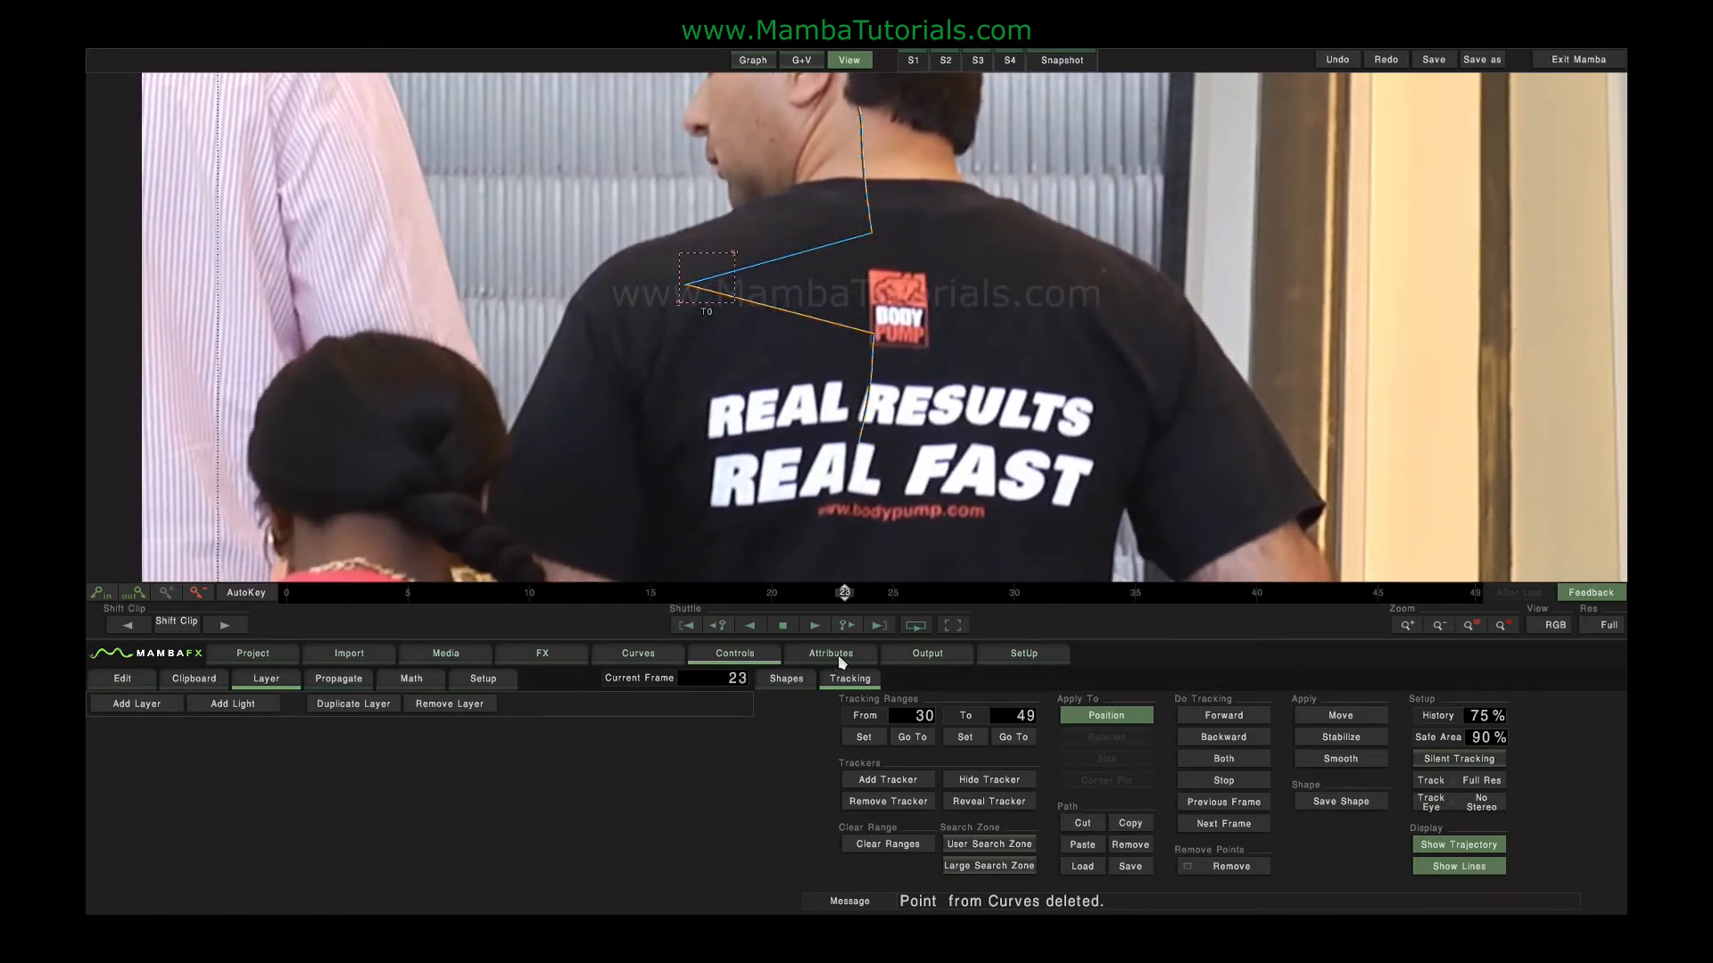
pyautogui.moveTo(686, 305); pyautogui.dragTo(873, 295)
pyautogui.moveTo(818, 582); pyautogui.dragTo(823, 630)
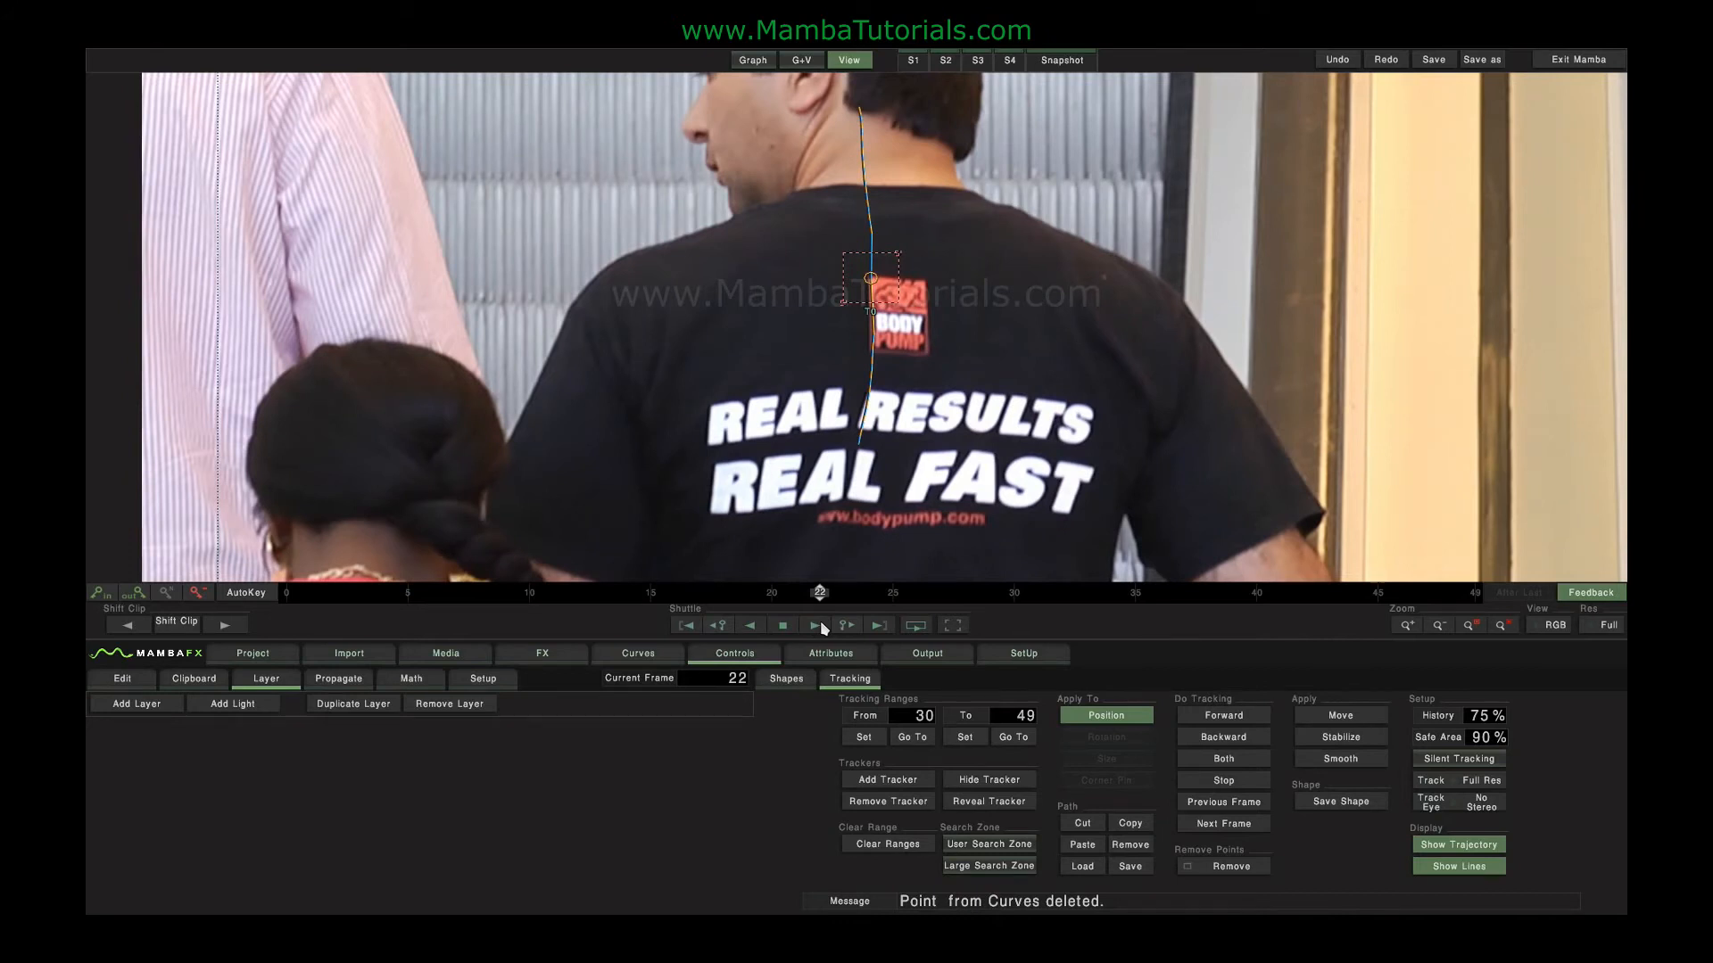
pyautogui.moveTo(821, 602); pyautogui.dragTo(674, 596)
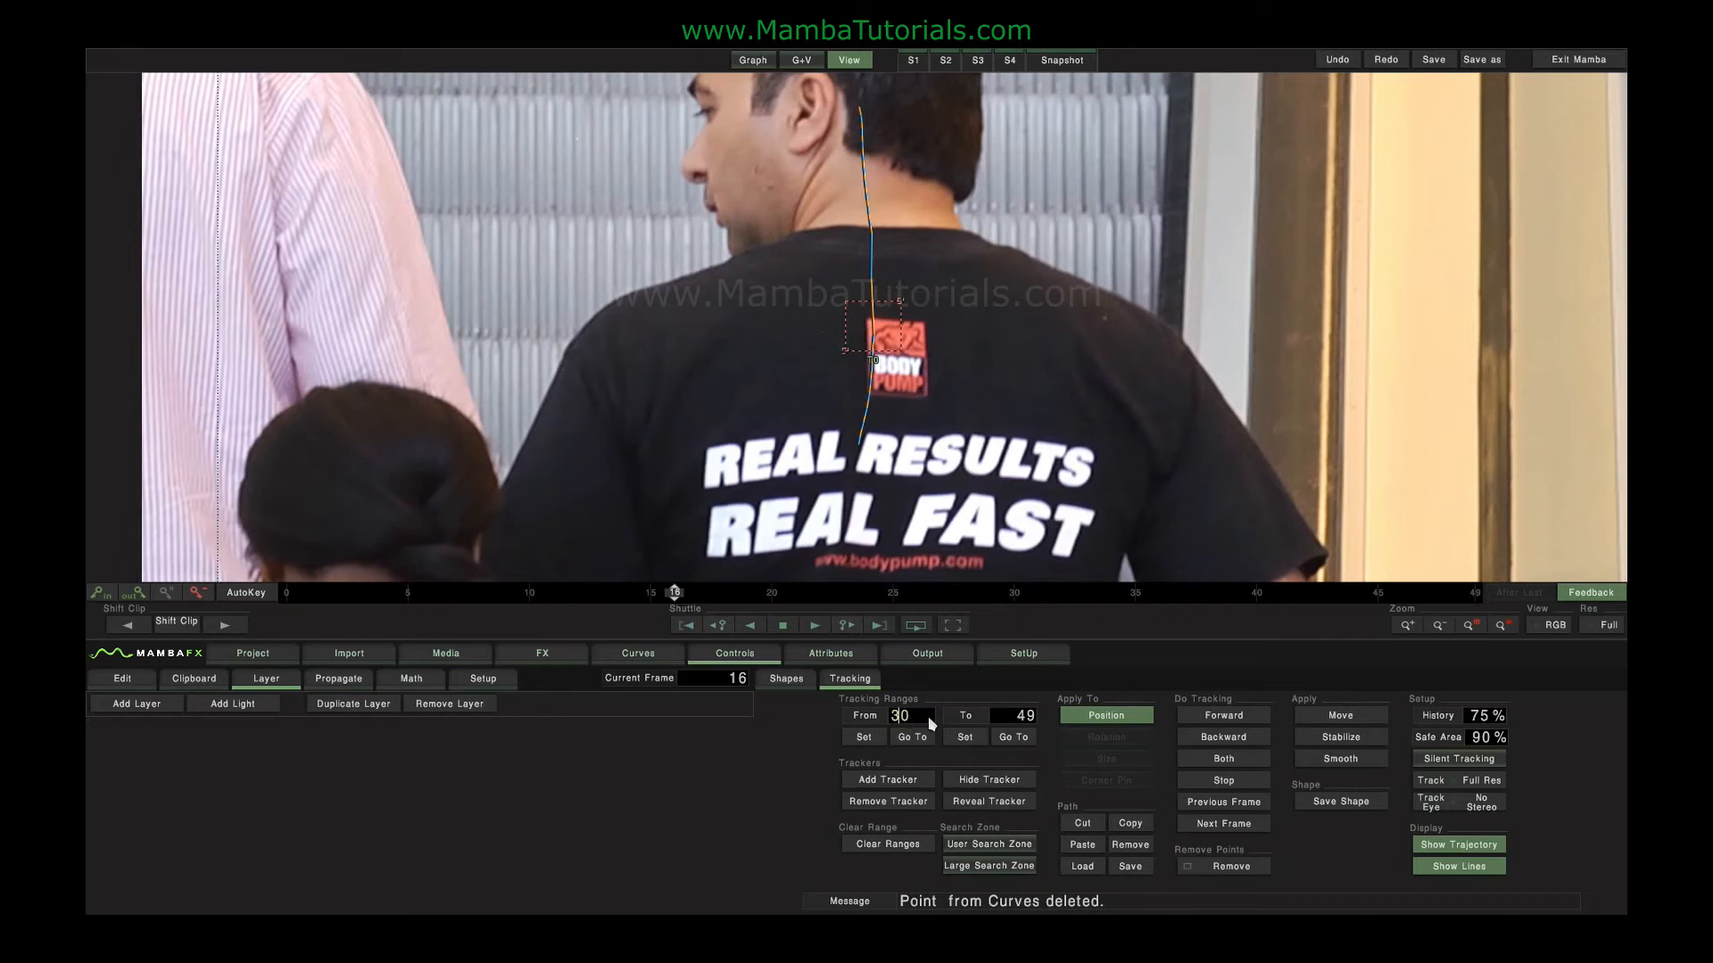
# - Clear the tracked path, set the range to frames 0 to 20, and track the logo's corner from frame 0
pyautogui.press('Escape')
pyautogui.moveTo(675, 604); pyautogui.dragTo(243, 615)
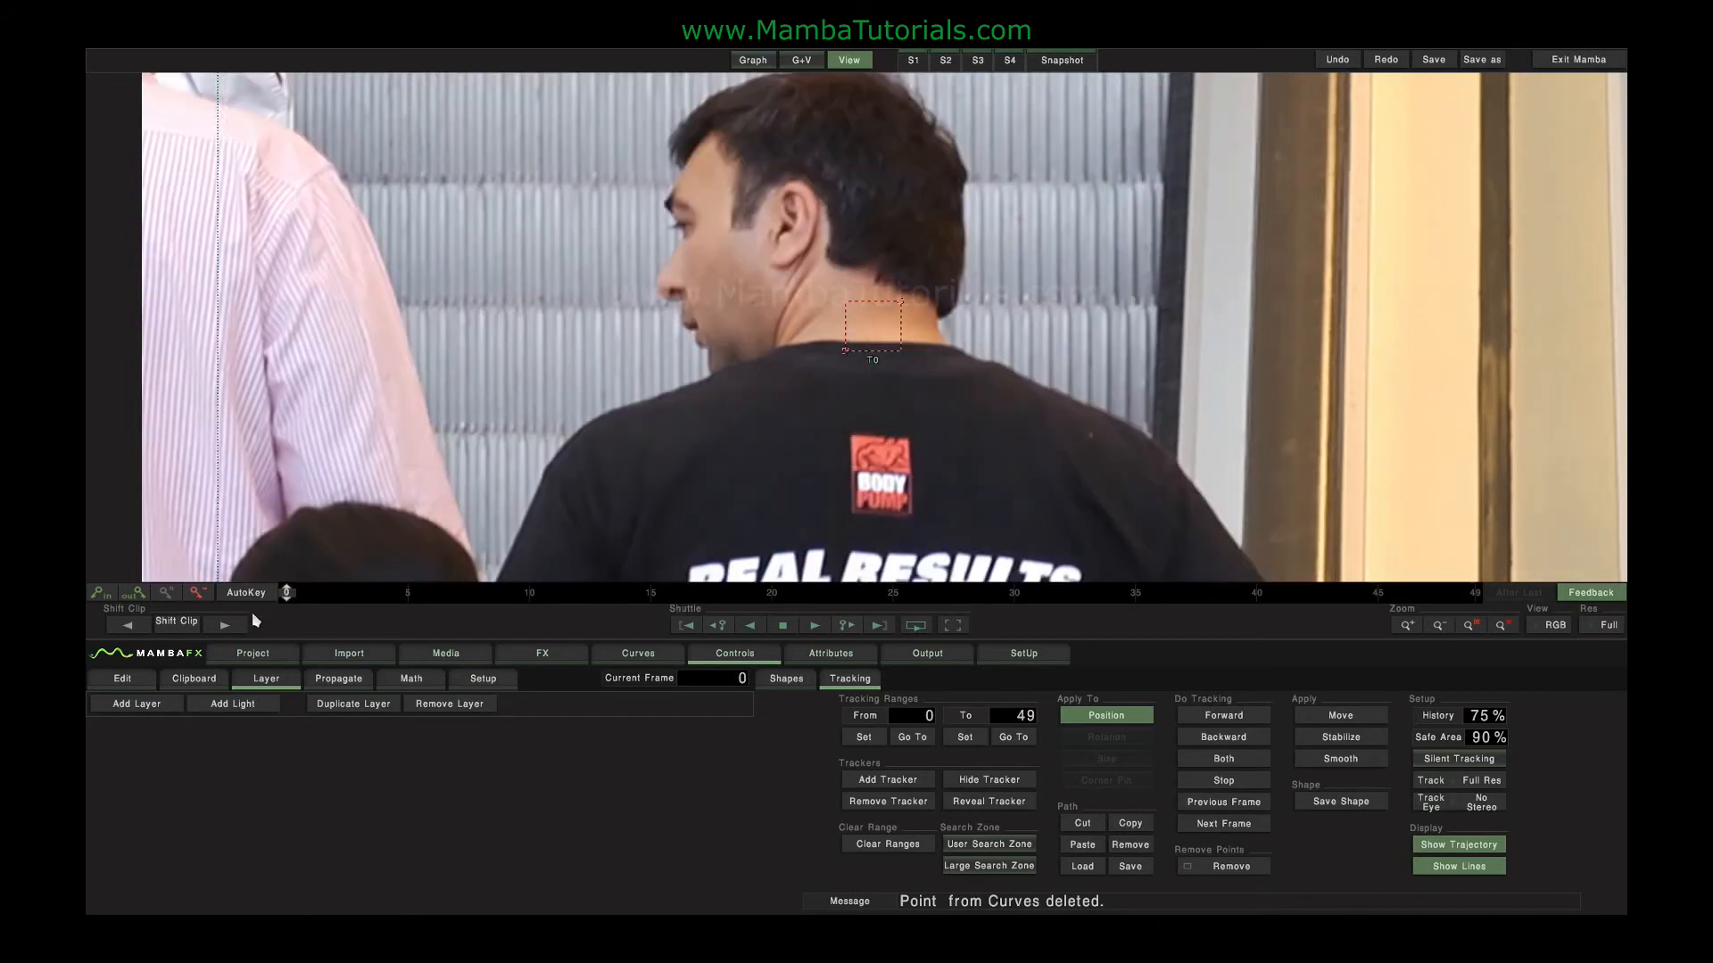
pyautogui.click(1004, 713)
pyautogui.press('BackSpace')
pyautogui.press('BackSpace')
pyautogui.write('20')
pyautogui.press('Return')
pyautogui.moveTo(873, 327); pyautogui.dragTo(877, 445)
pyautogui.click(1222, 760)
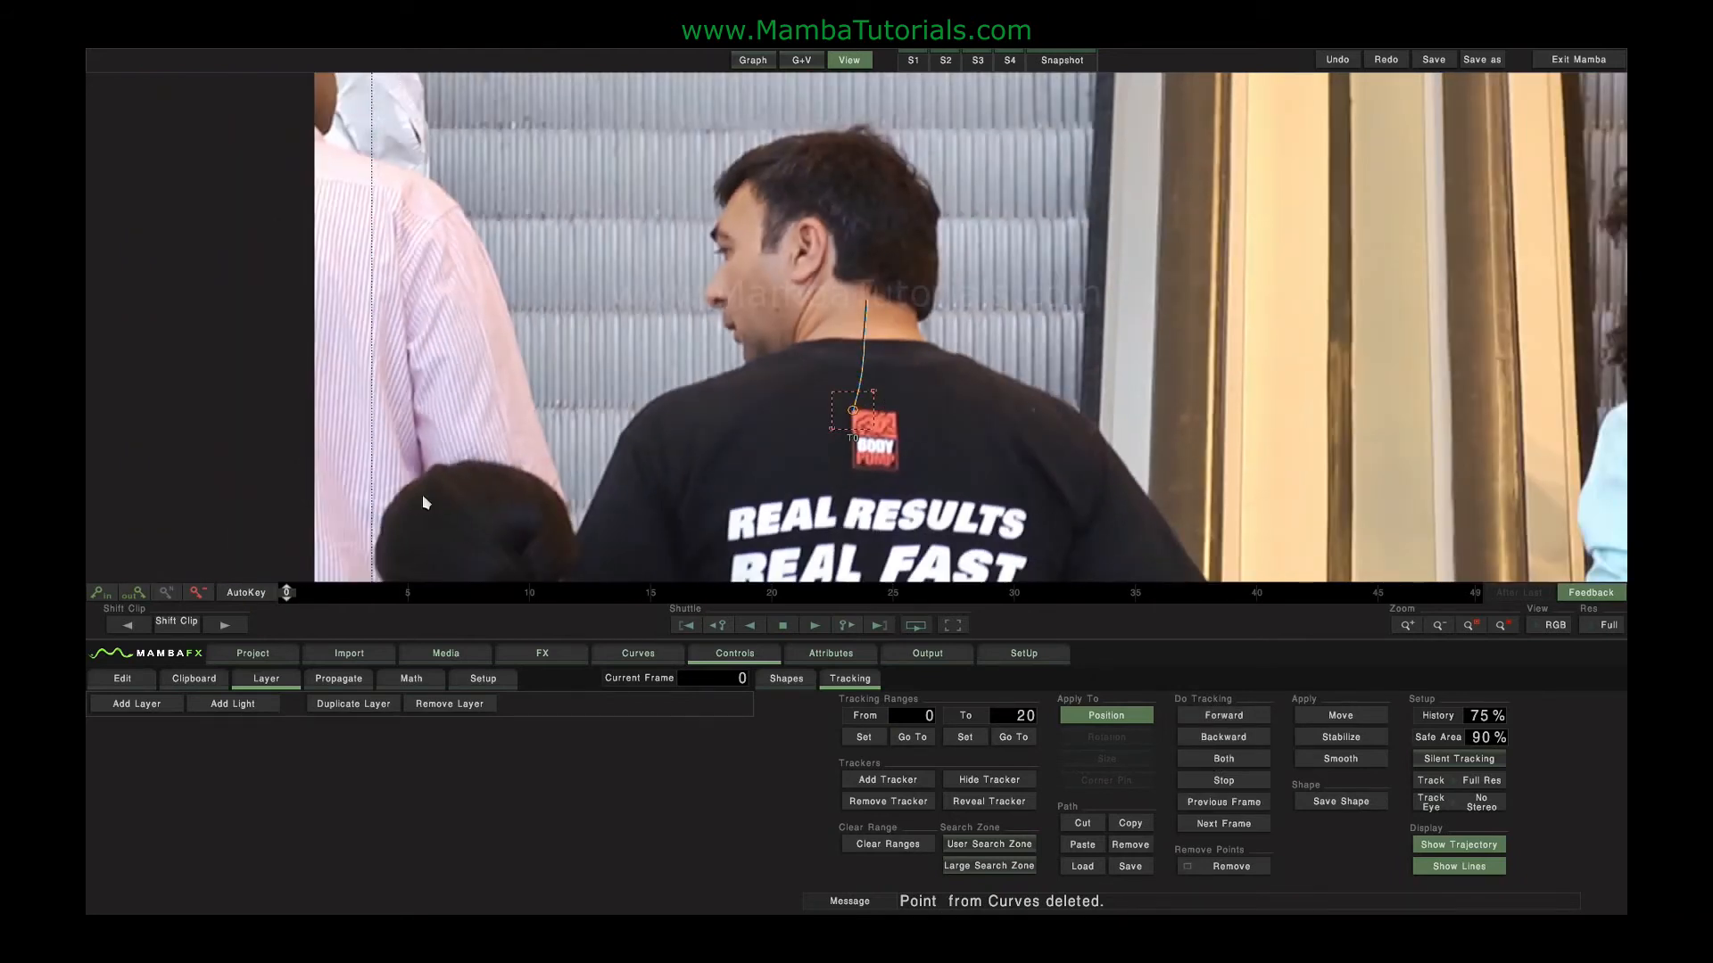
# - Set the range to frames 20 to 49, offset the tracking area onto the word RESULTS at frame 20, and track forward
pyautogui.moveTo(287, 594); pyautogui.dragTo(777, 610)
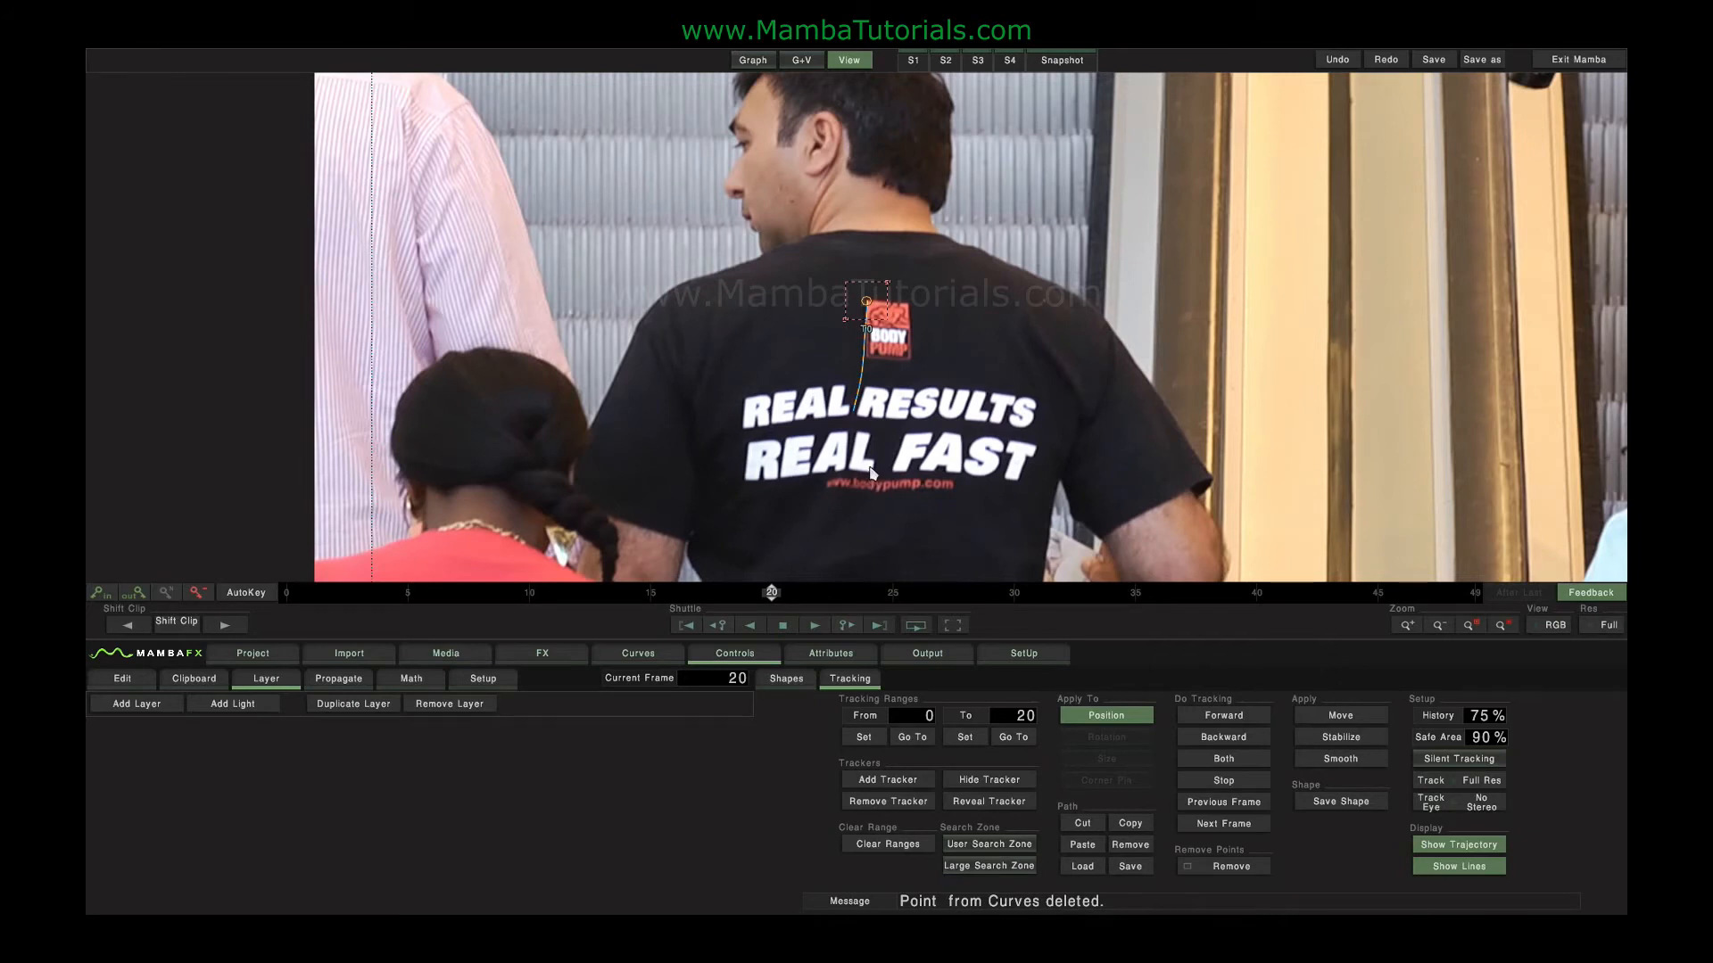
pyautogui.click(919, 716)
pyautogui.write('20')
pyautogui.press('Return')
pyautogui.click(1028, 718)
pyautogui.write('49')
pyautogui.press('Return')
pyautogui.moveTo(883, 319); pyautogui.dragTo(974, 409)
pyautogui.click(1223, 716)
pyautogui.moveTo(789, 598); pyautogui.dragTo(990, 598)
pyautogui.moveTo(1126, 612); pyautogui.dragTo(434, 596)
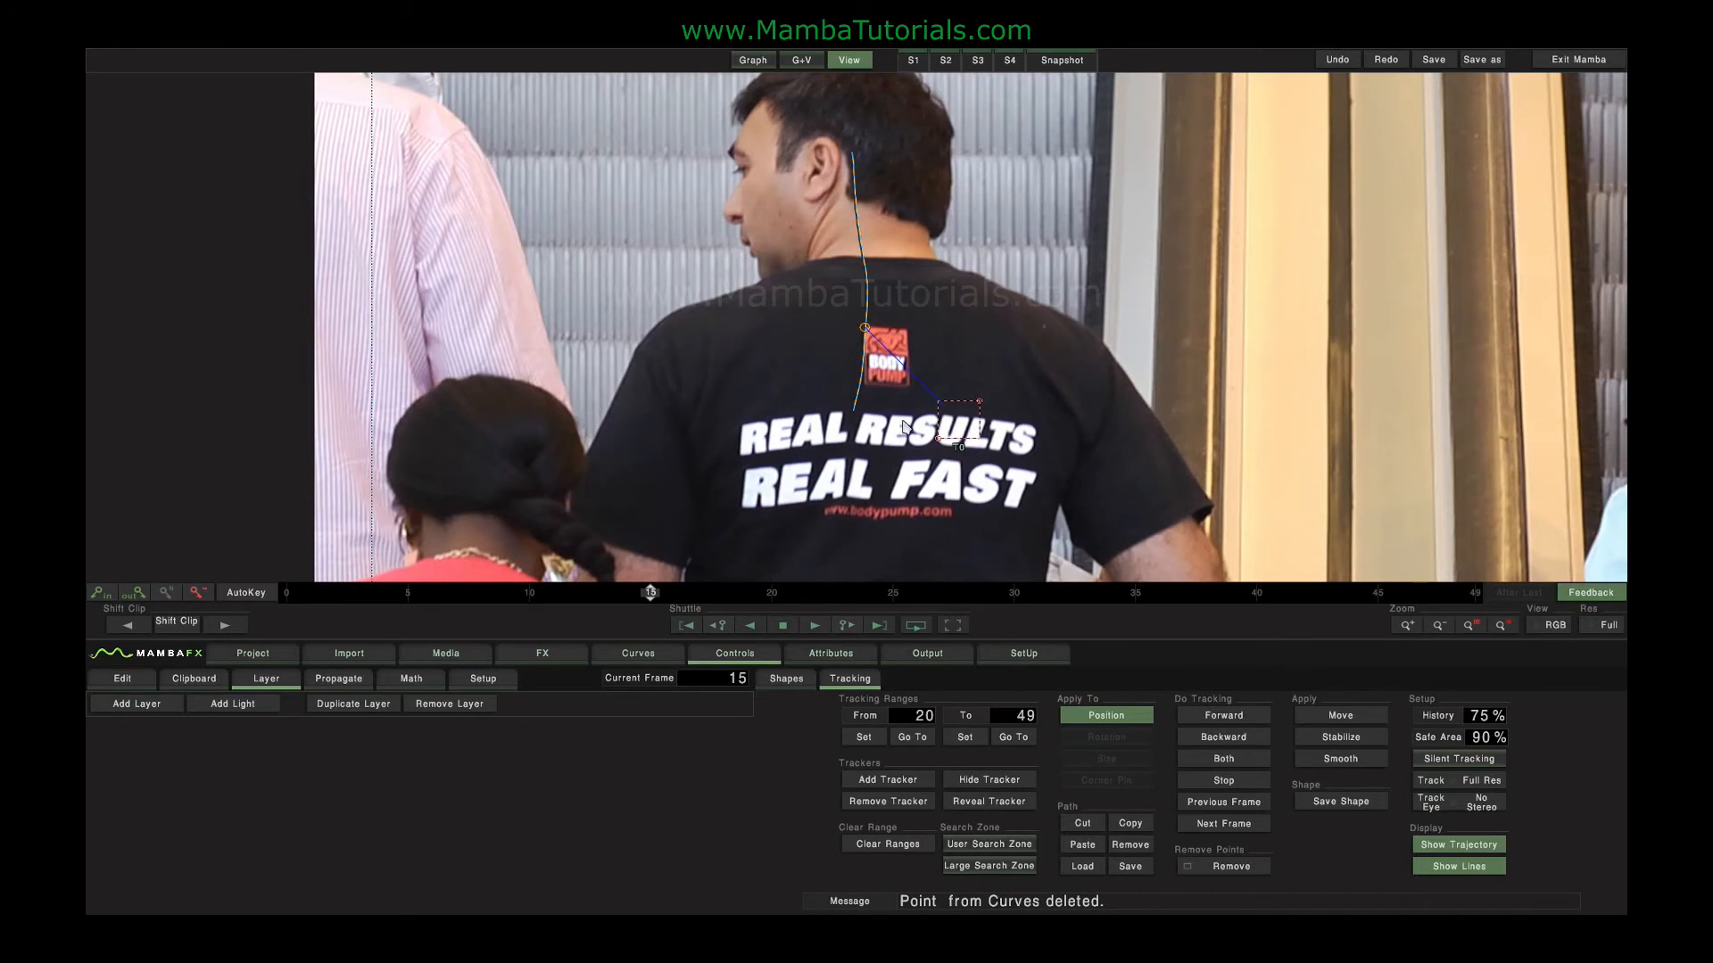
# - Replace the tracker with two on the first and last letters of REAL RESULTS, and track them in both directions
pyautogui.press('Delete')
pyautogui.press('Insert')
pyautogui.moveTo(869, 463); pyautogui.dragTo(739, 427)
pyautogui.press('Insert')
pyautogui.moveTo(1322, 531); pyautogui.dragTo(1025, 453)
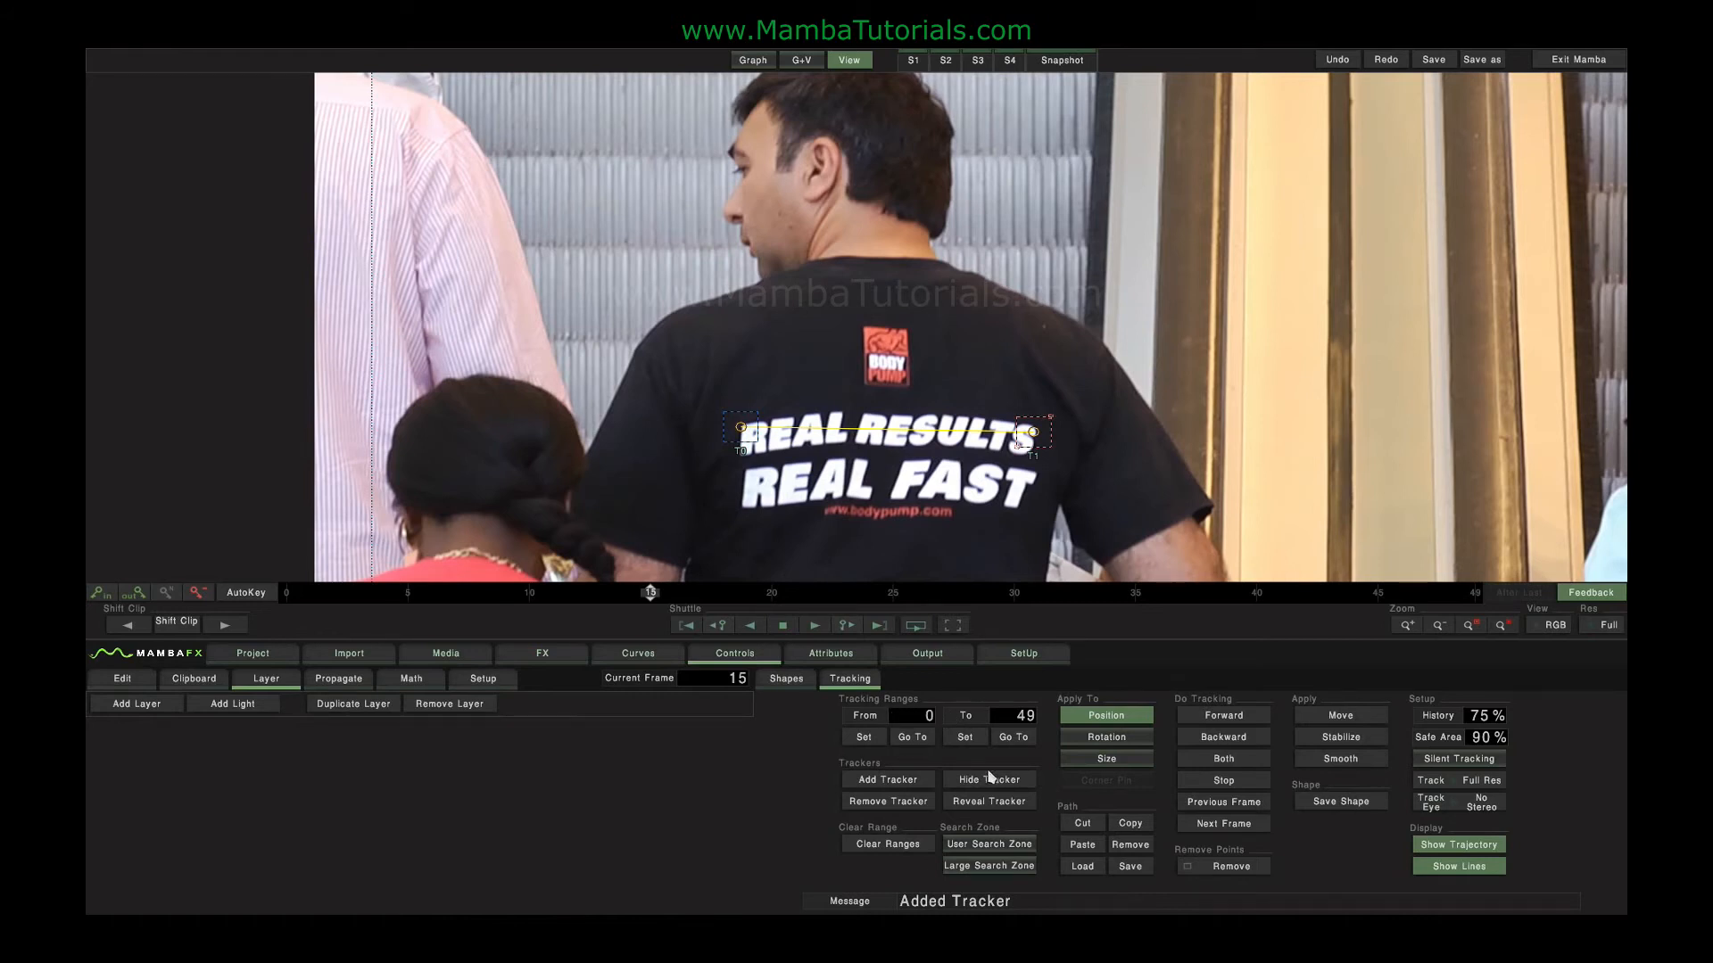
pyautogui.click(1249, 756)
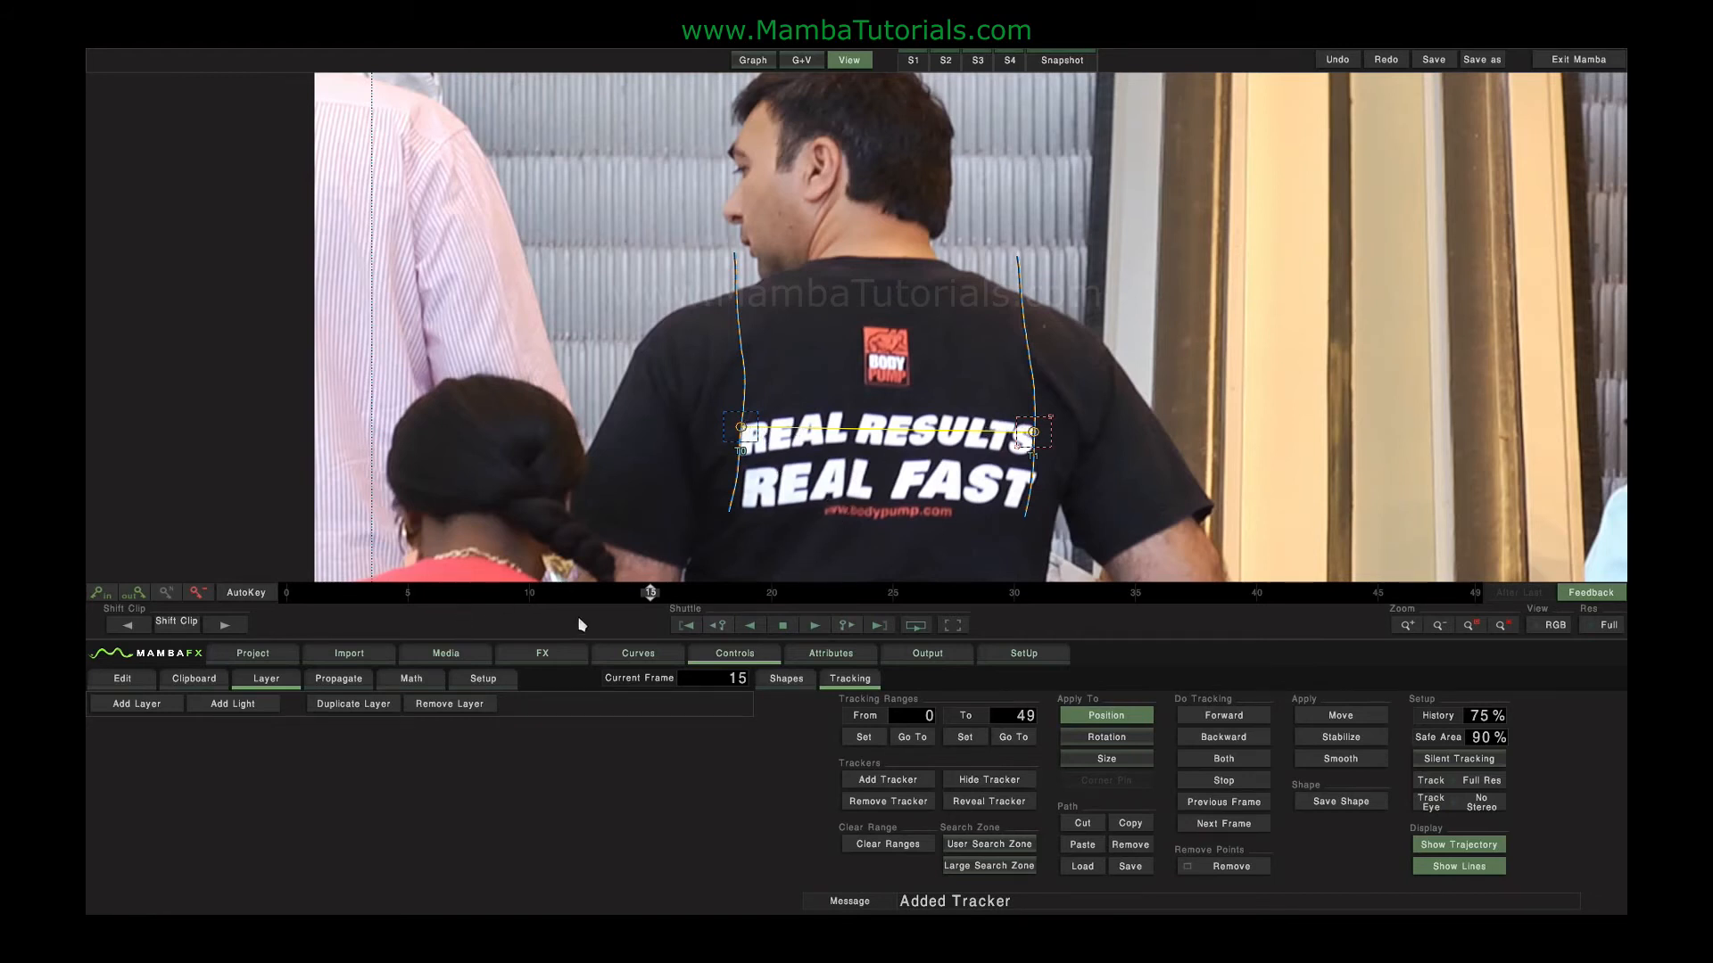
pyautogui.moveTo(650, 593); pyautogui.dragTo(1305, 592)
pyautogui.moveTo(1435, 630); pyautogui.dragTo(1132, 615)
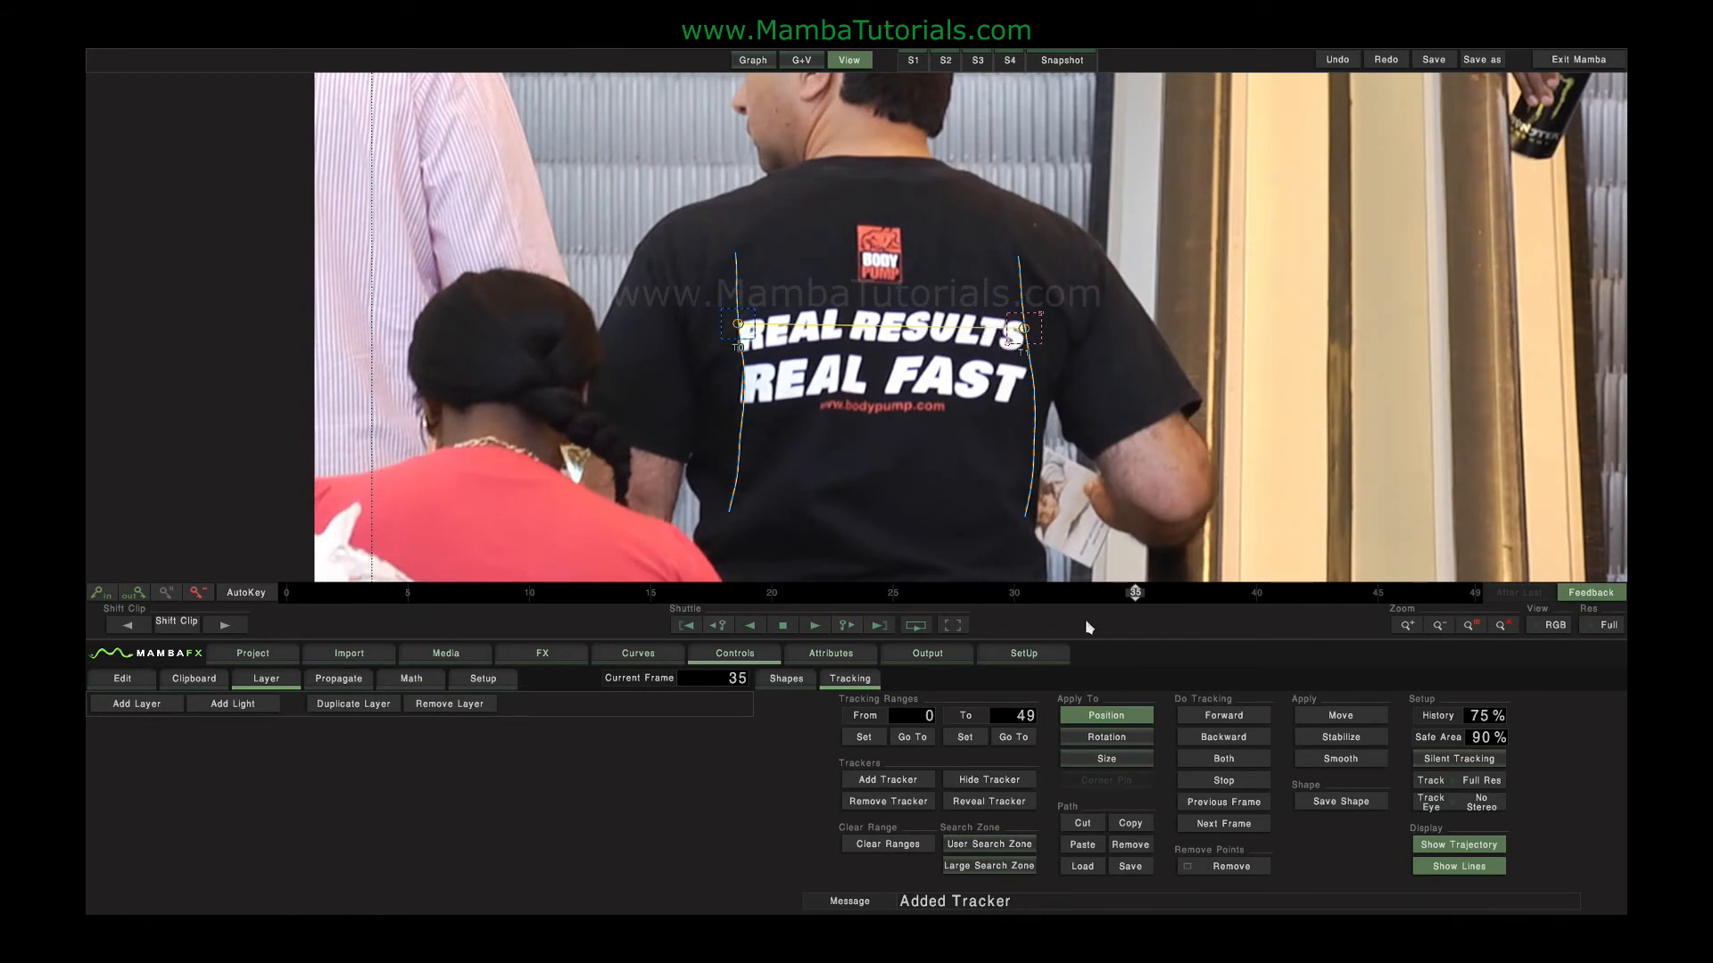
pyautogui.click(1015, 592)
# - Show the node graph beside the viewer and list Comp3D's layers with the Axis_2 values collapsed
pyautogui.click(800, 59)
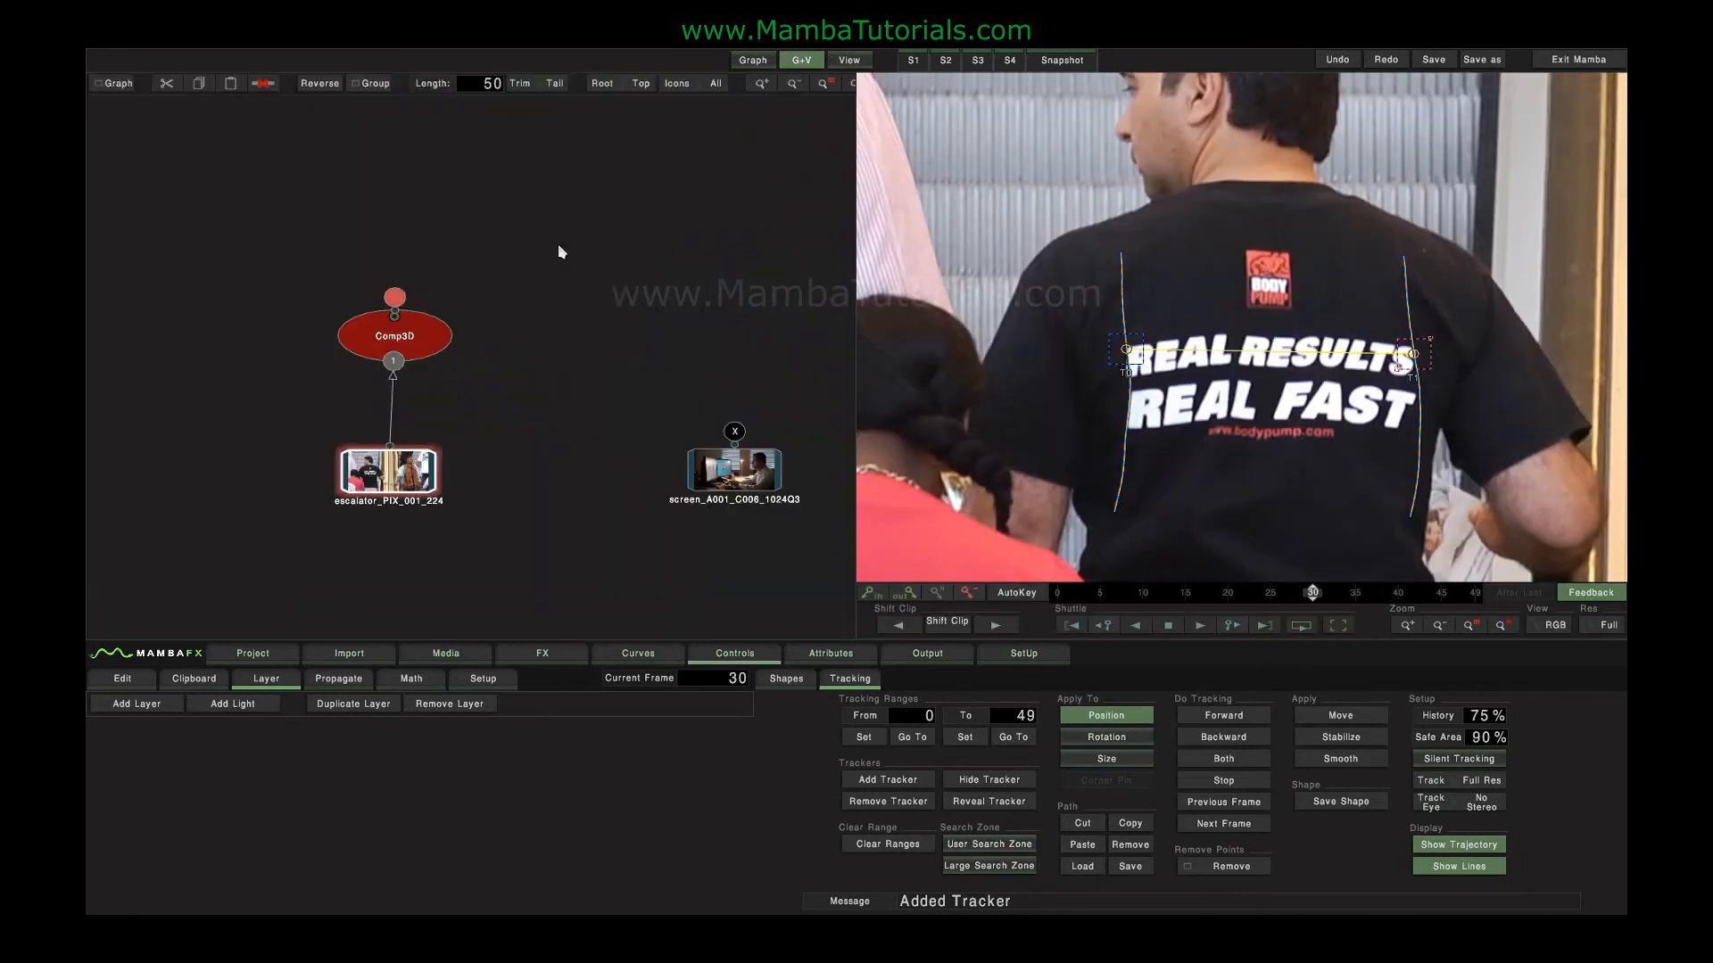
pyautogui.click(419, 327)
pyautogui.click(165, 730)
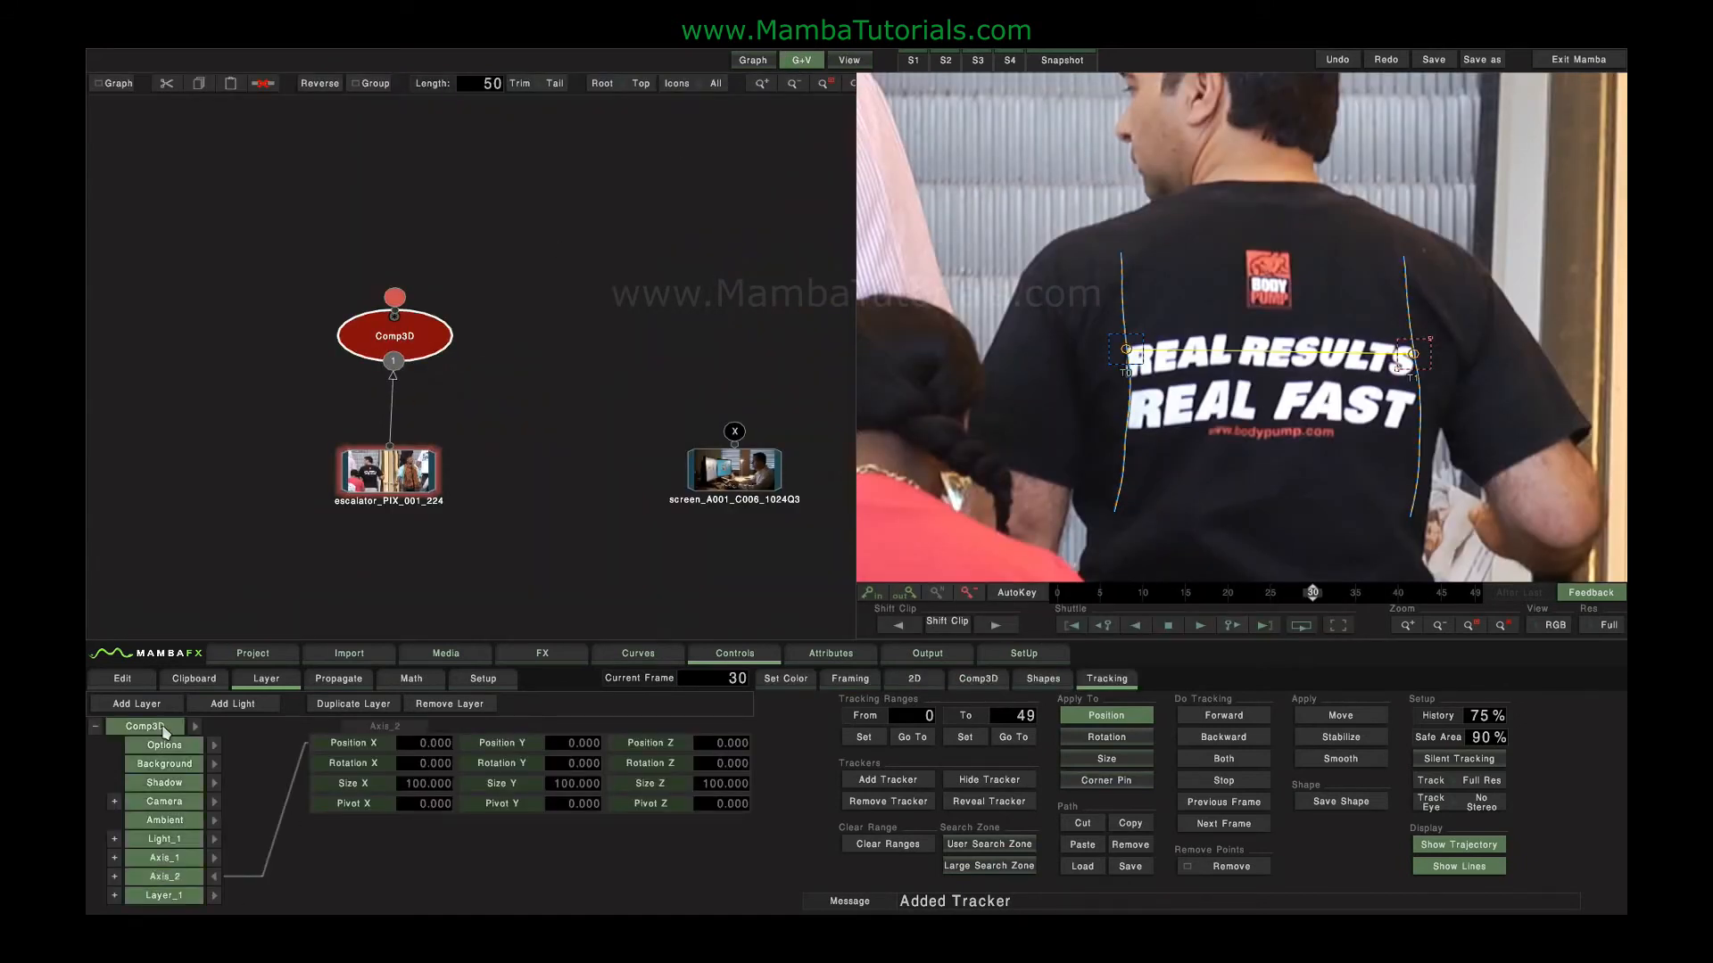
pyautogui.click(165, 729)
pyautogui.click(216, 876)
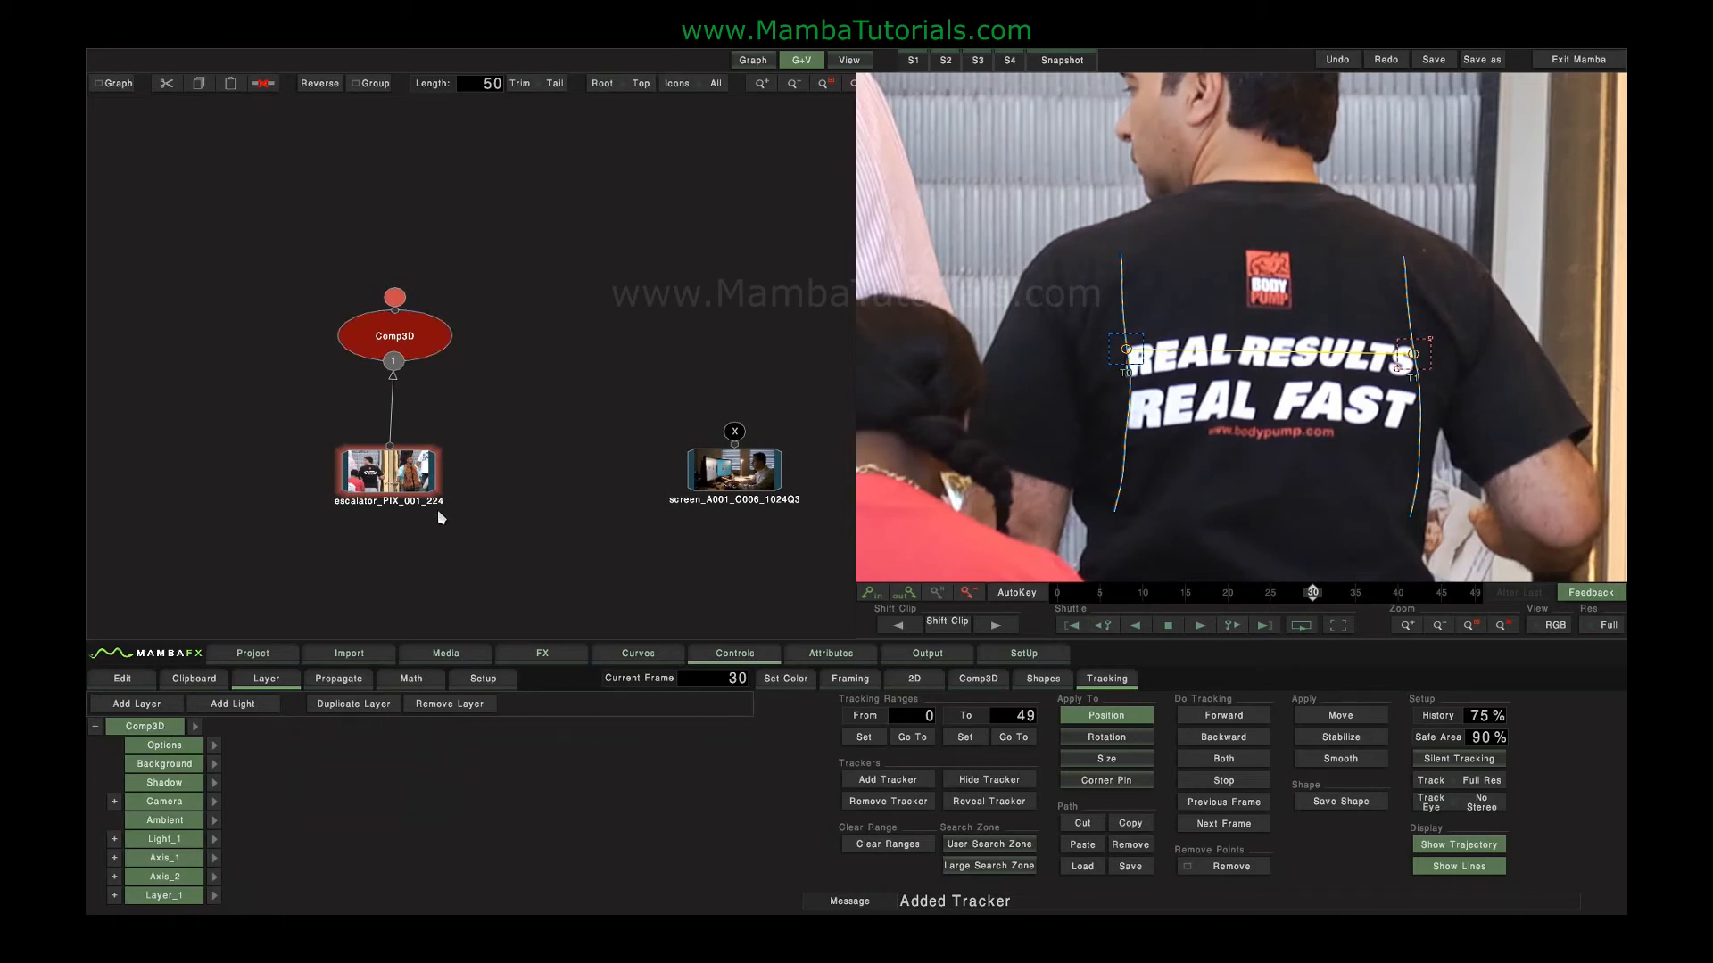
# - Move the escalator clip node aside, add a Title node, and connect it as Comp3D's second input
pyautogui.moveTo(384, 484); pyautogui.dragTo(284, 482)
pyautogui.click(397, 343)
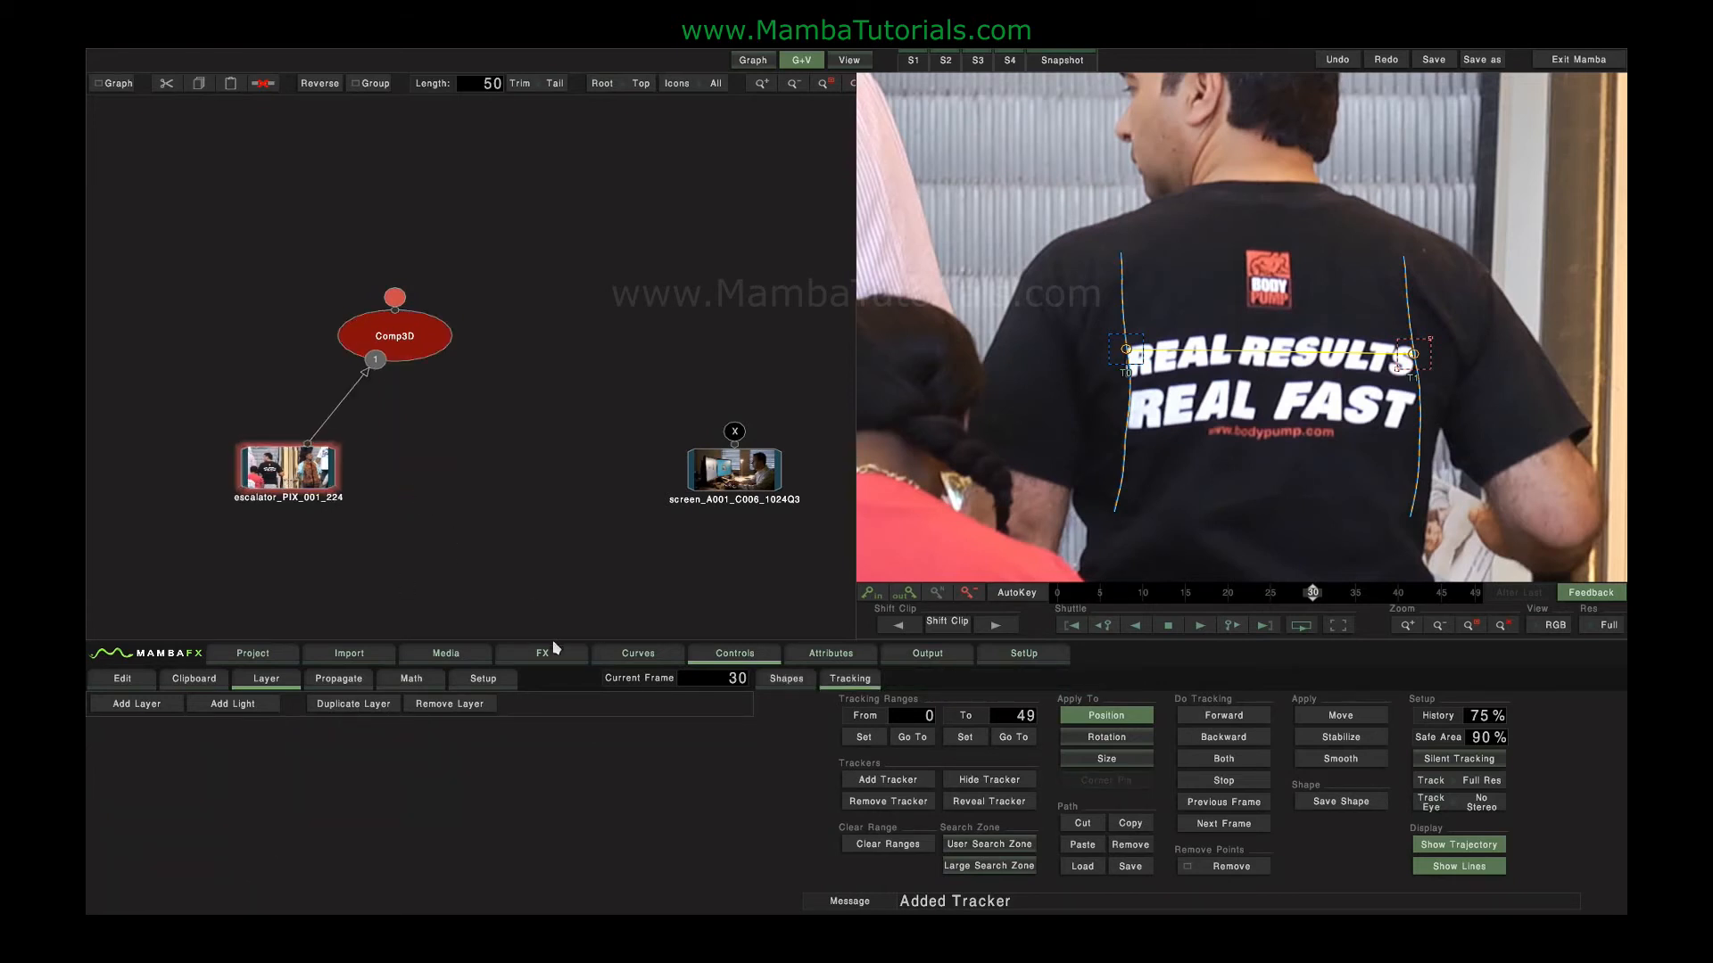
pyautogui.click(527, 656)
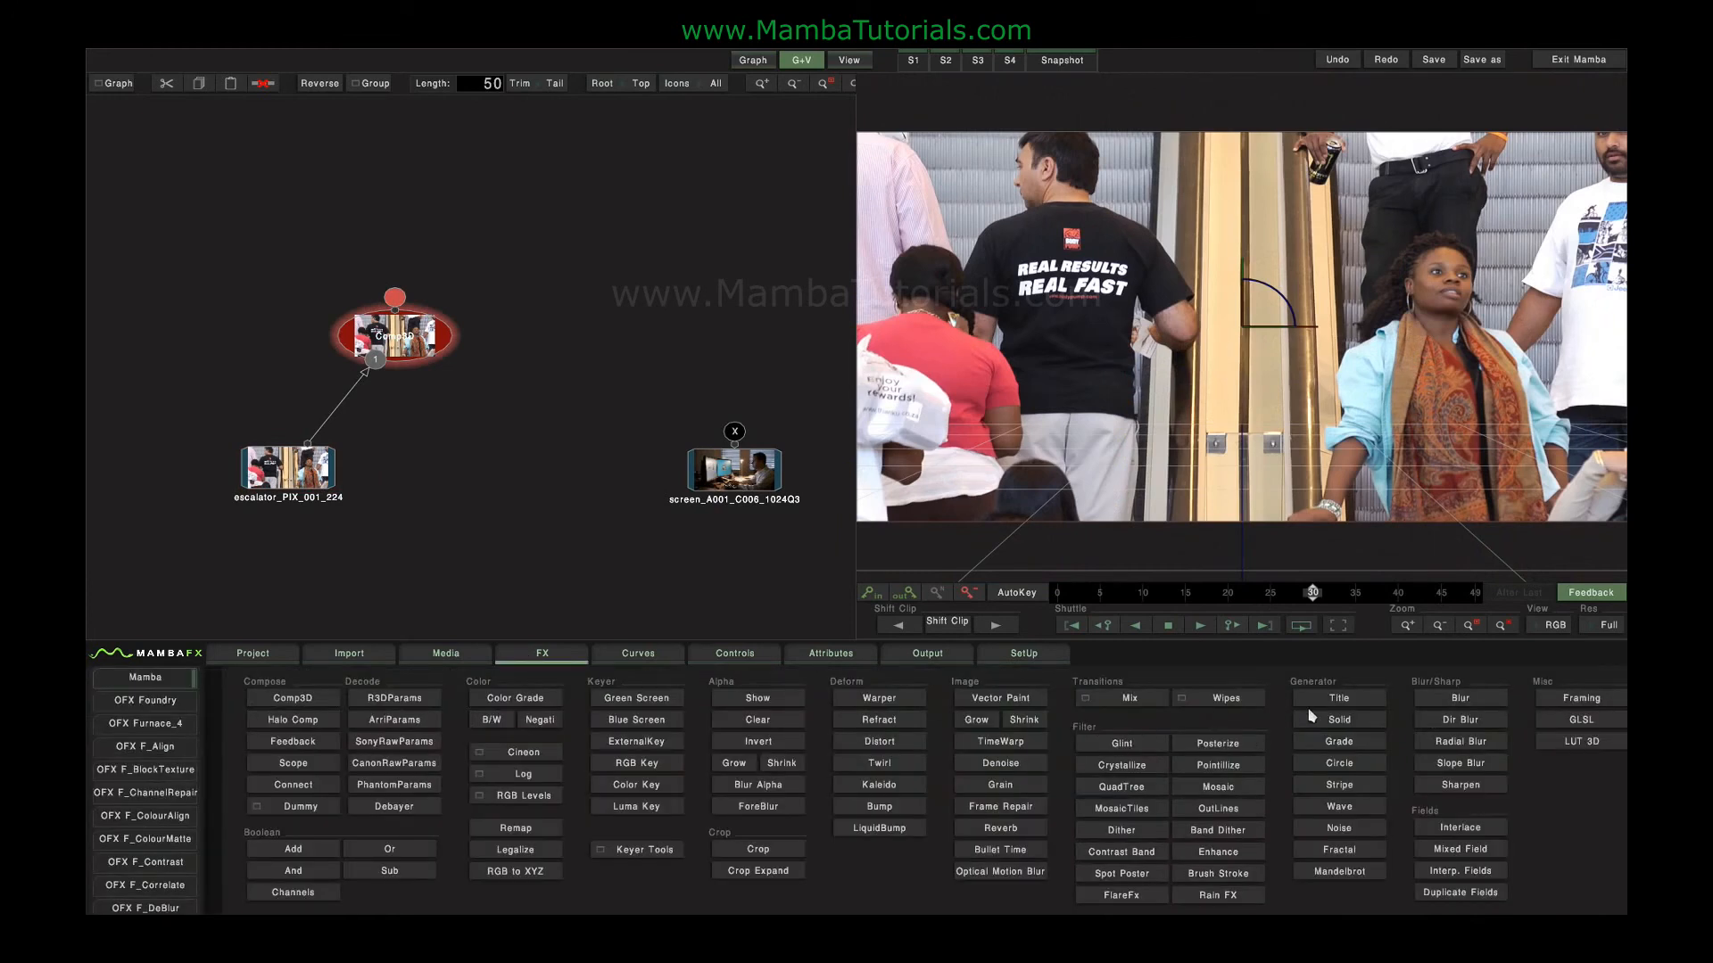
pyautogui.click(1339, 698)
pyautogui.moveTo(480, 392); pyautogui.dragTo(421, 355)
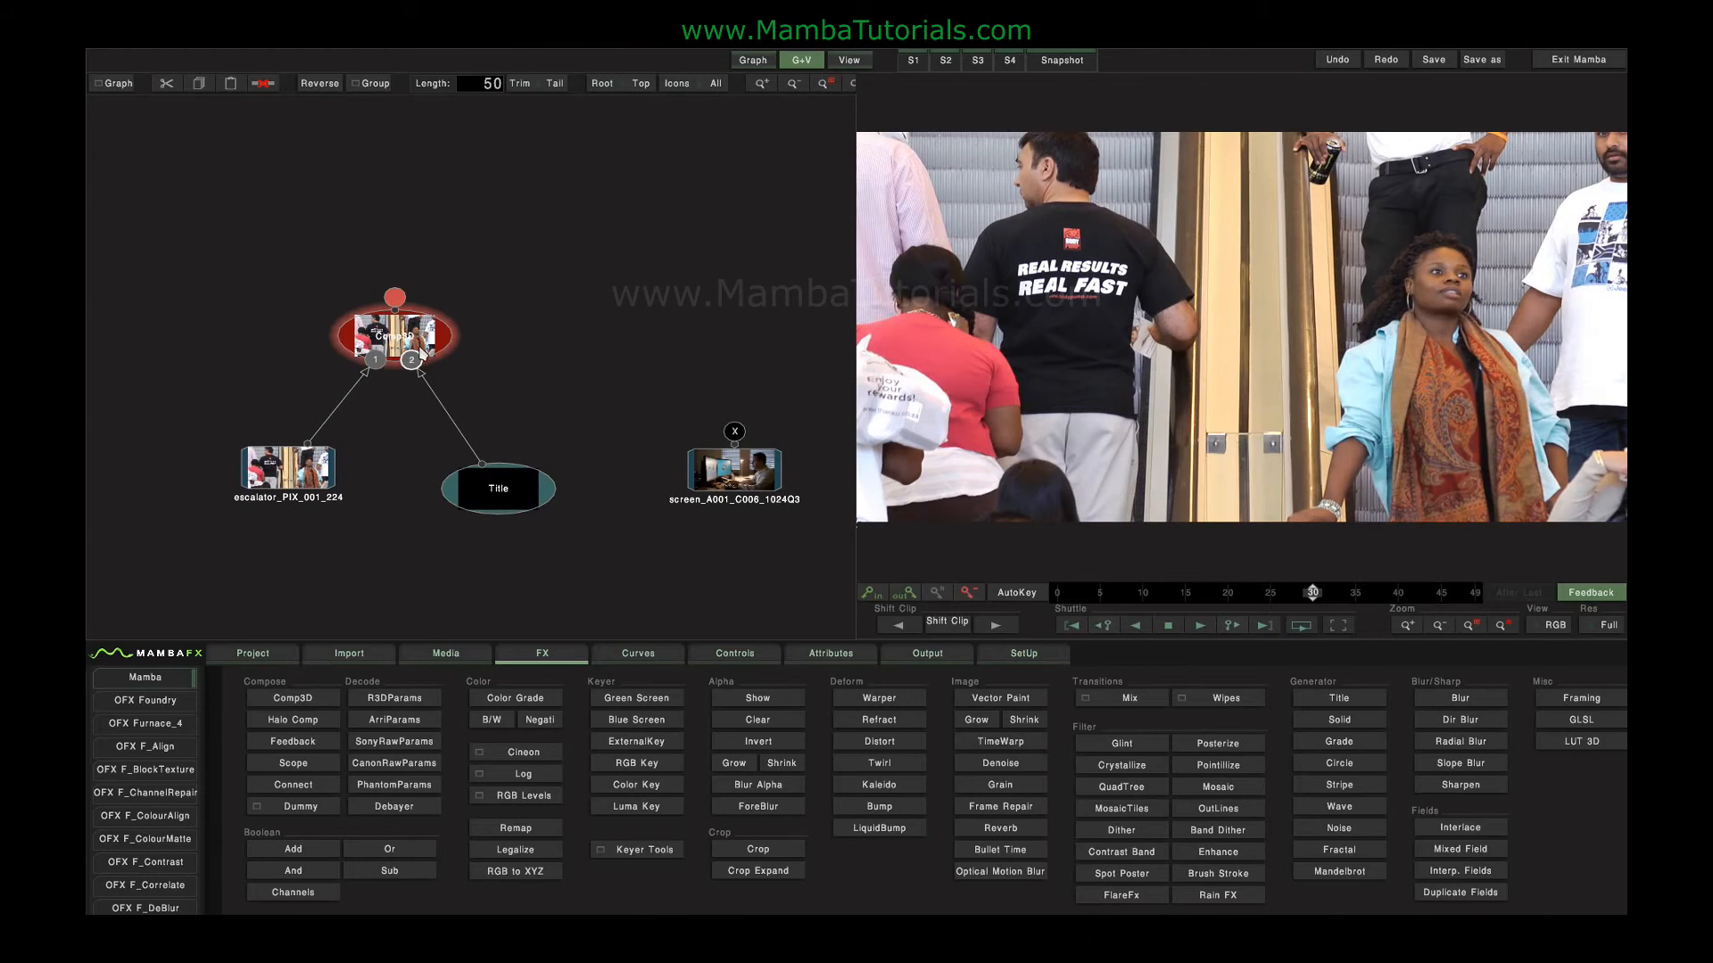
# - Enter TEXT as the title, place it across the middle of the frame, and return to Comp3D
pyautogui.click(522, 493)
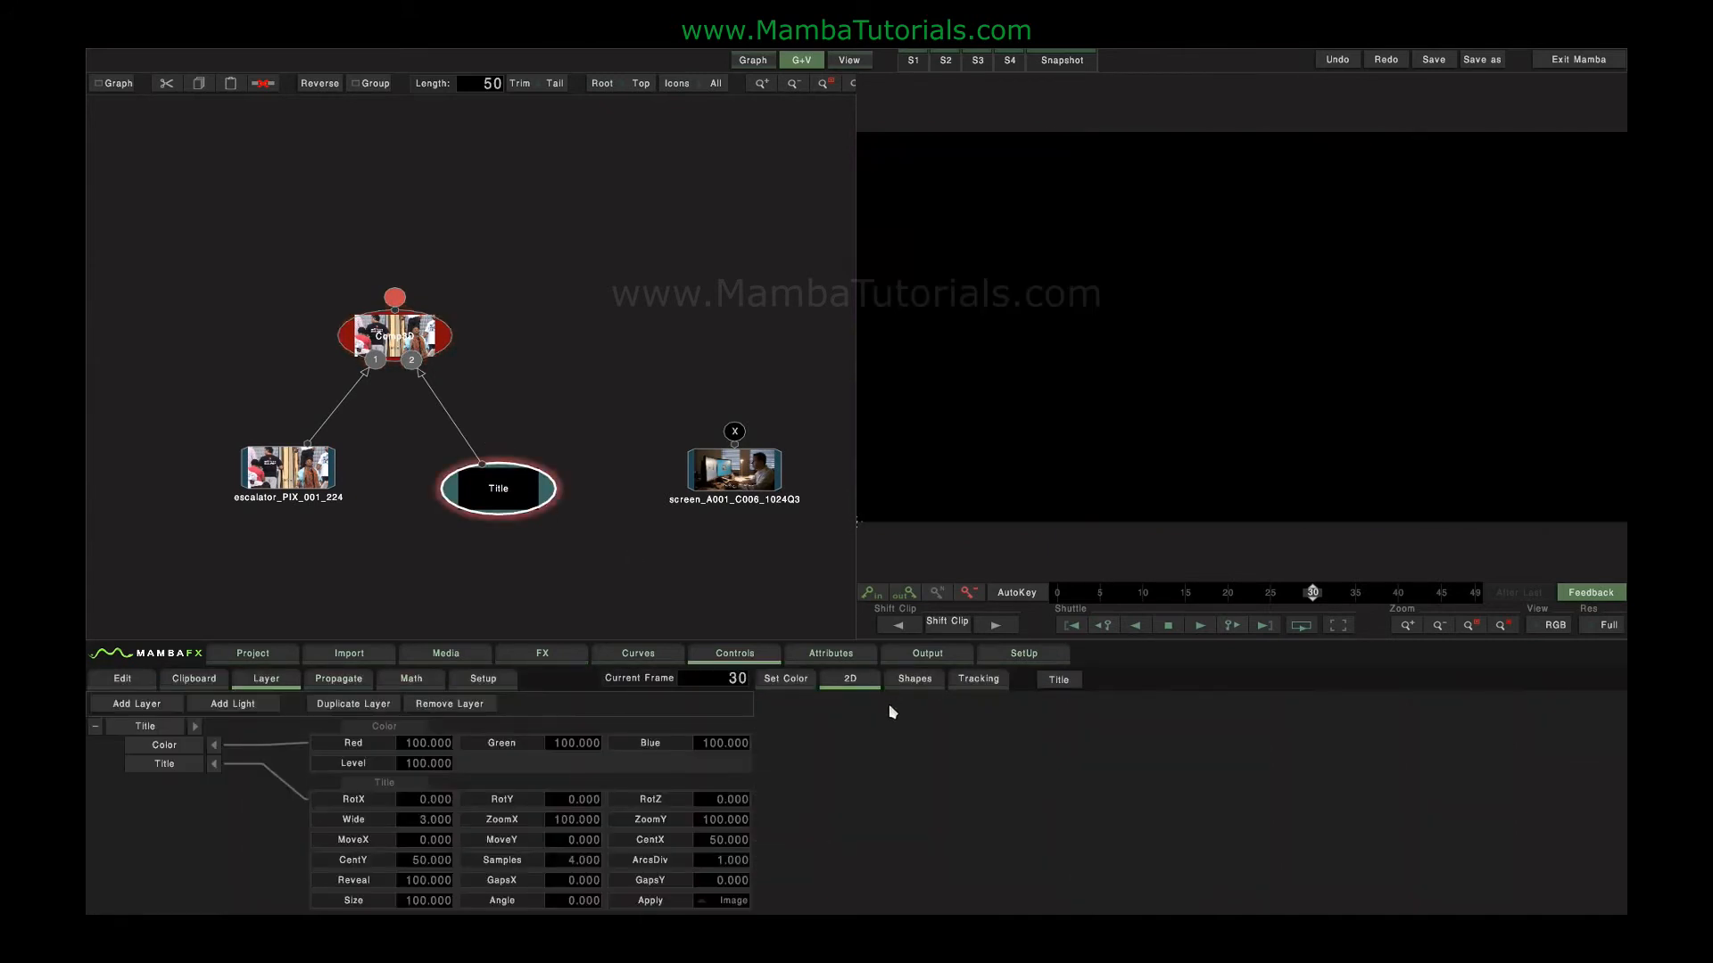
pyautogui.click(1058, 697)
pyautogui.write('TEXT')
pyautogui.hotkey('ctrl', 'a')
pyautogui.moveTo(378, 687); pyautogui.dragTo(228, 695)
pyautogui.moveTo(1063, 340); pyautogui.dragTo(1237, 521)
pyautogui.click(406, 332)
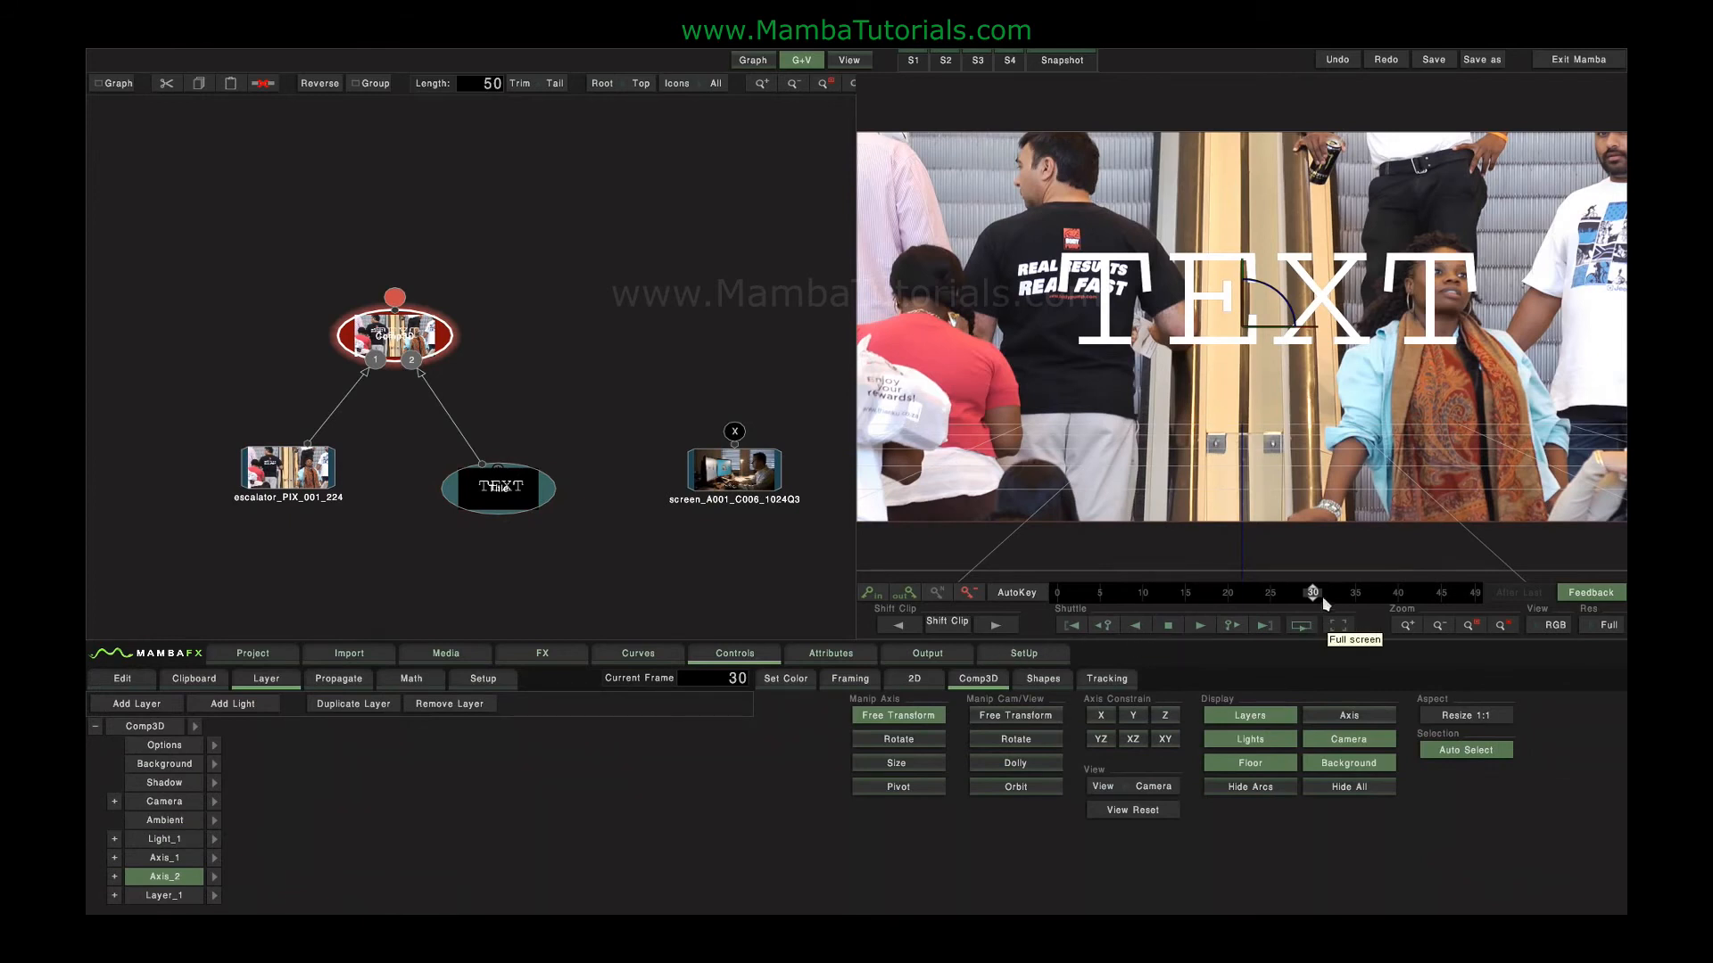
# - Apply the two-point track to Axis_2 as a Move at frame 24, with position, rotation and size enabled
pyautogui.moveTo(1324, 602); pyautogui.dragTo(1262, 595)
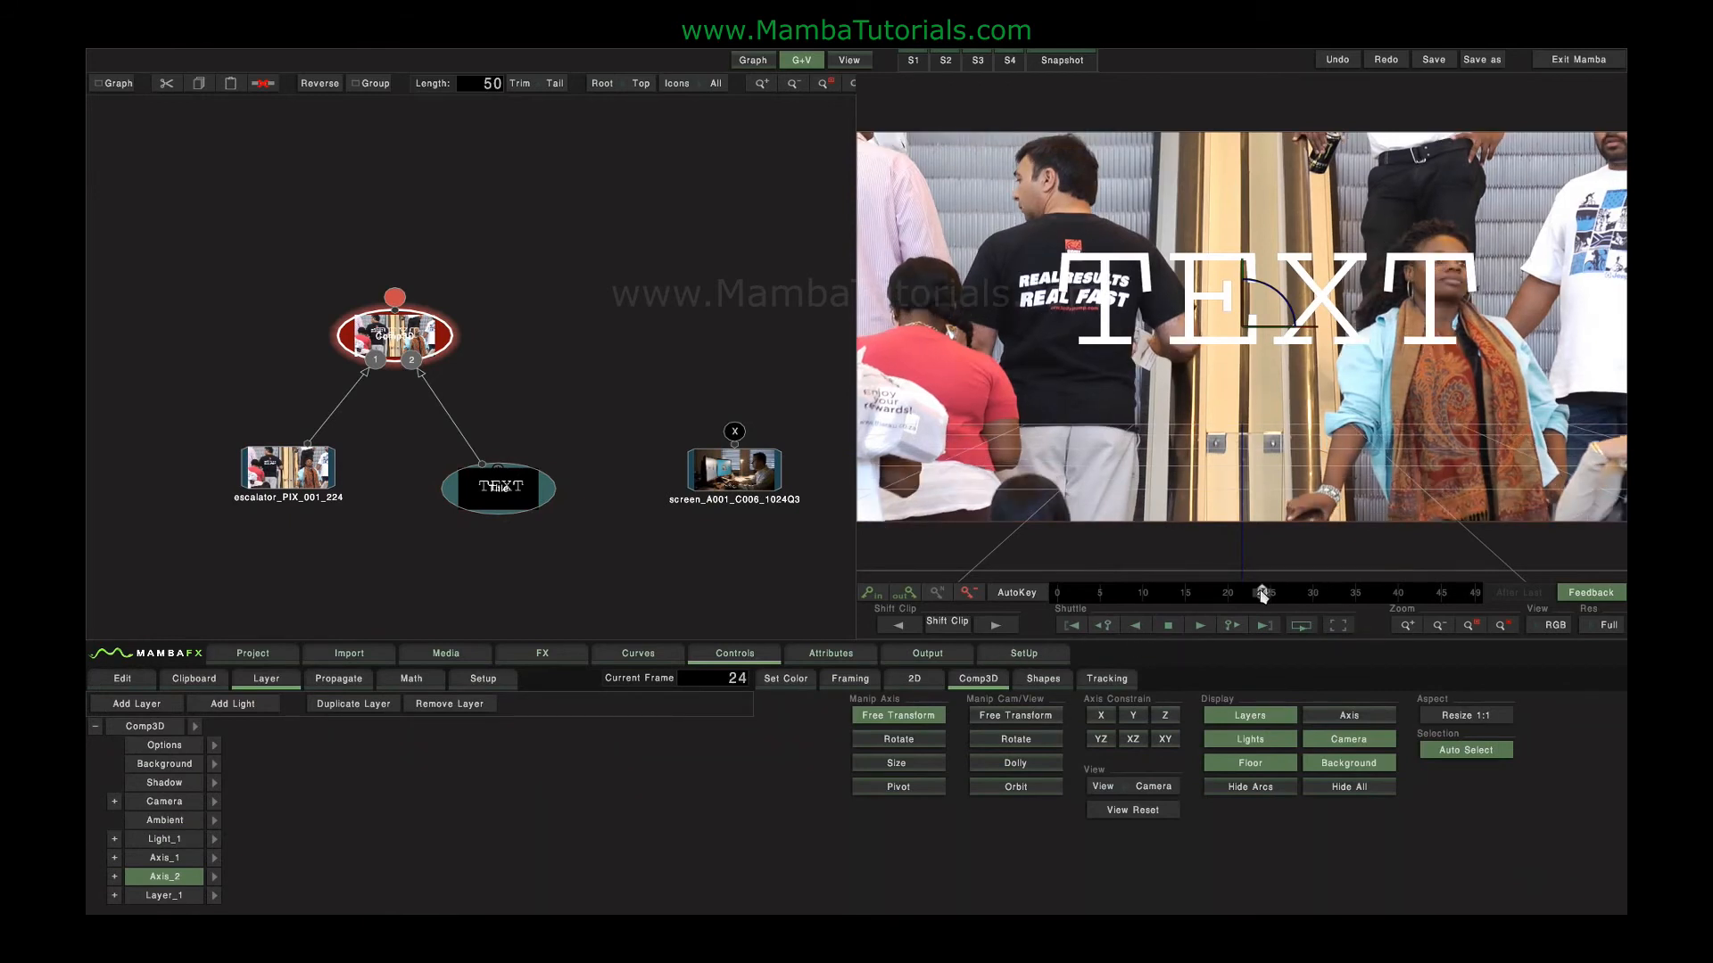
pyautogui.click(1102, 682)
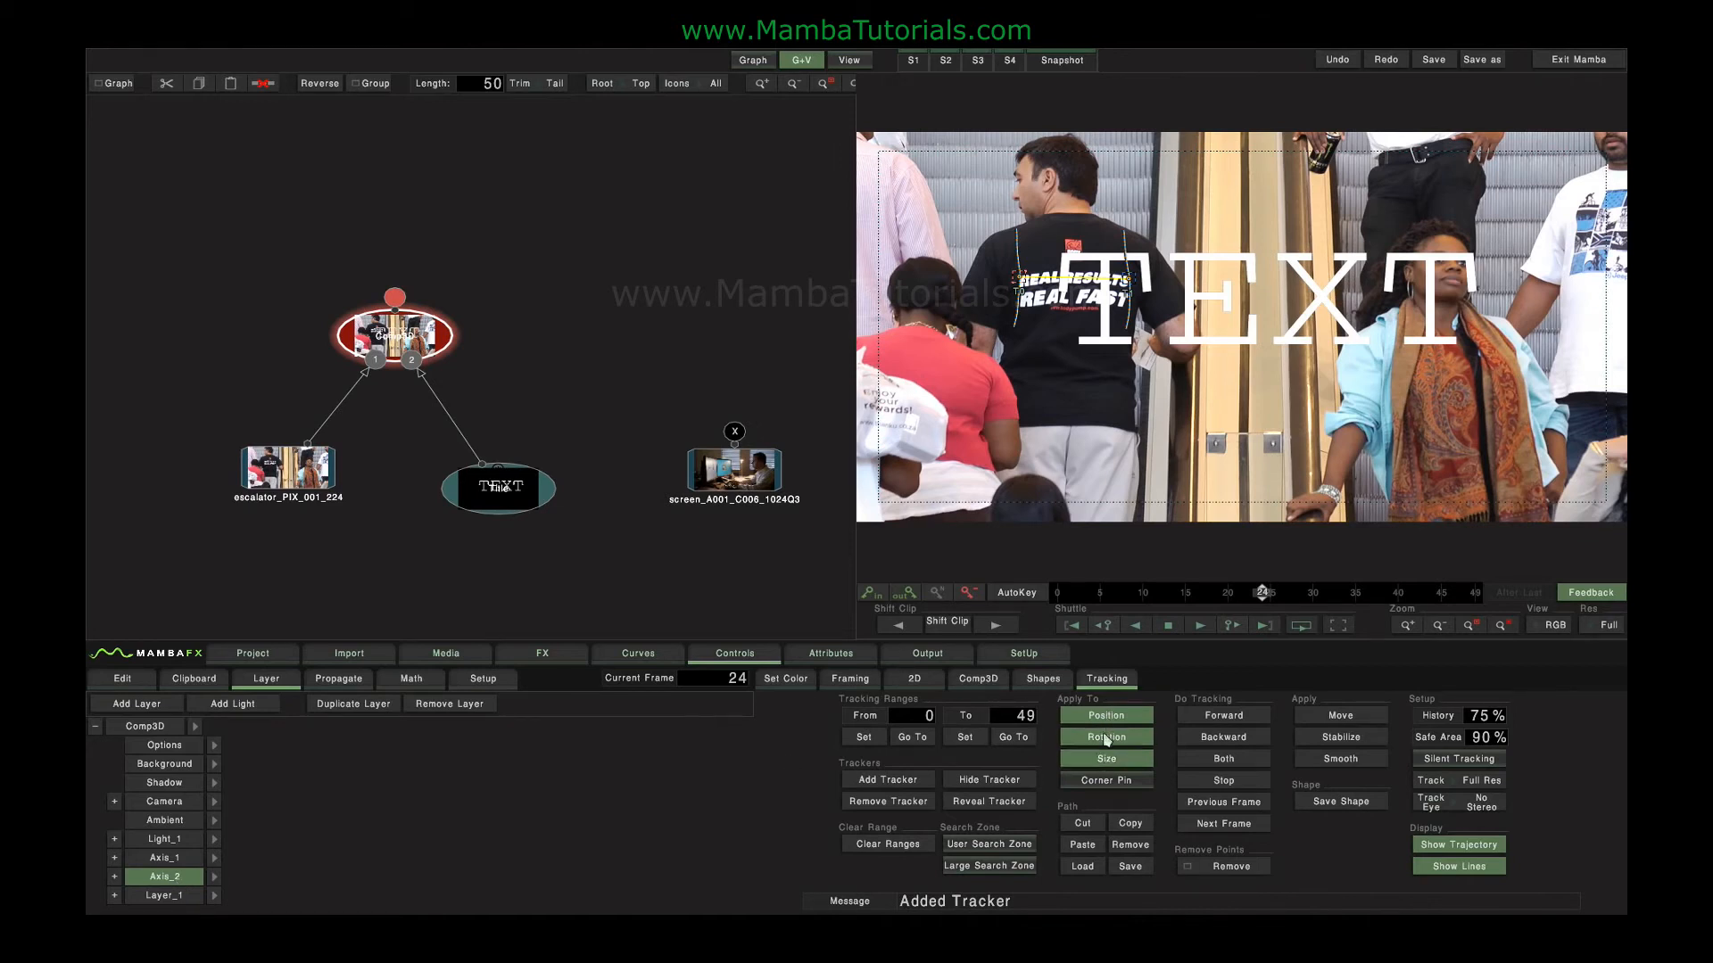
pyautogui.click(1352, 721)
pyautogui.moveTo(1264, 593)
pyautogui.mouseDown()
pyautogui.moveTo(1058, 597)
pyautogui.moveTo(1536, 580)
pyautogui.moveTo(1174, 585)
pyautogui.moveTo(1300, 604)
pyautogui.moveTo(1253, 592)
pyautogui.mouseUp()
# - Examine the Axis_2 values and animation curves fitted vertically, moving the time to frame 20
pyautogui.click(215, 876)
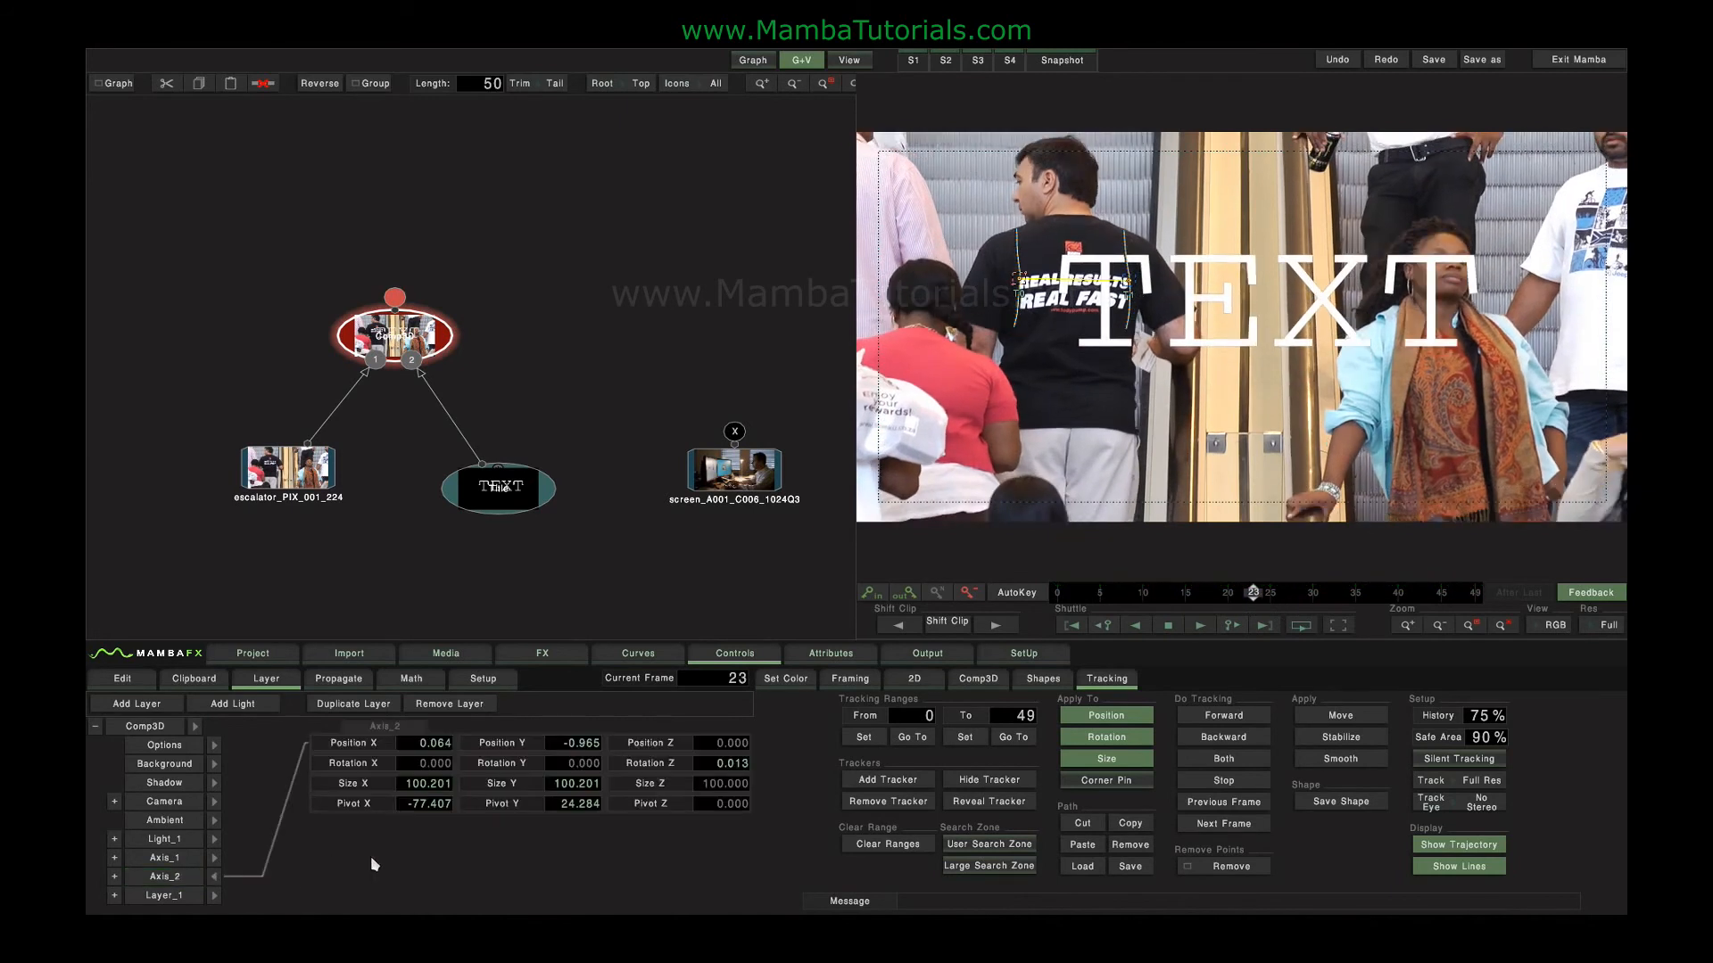
pyautogui.click(646, 661)
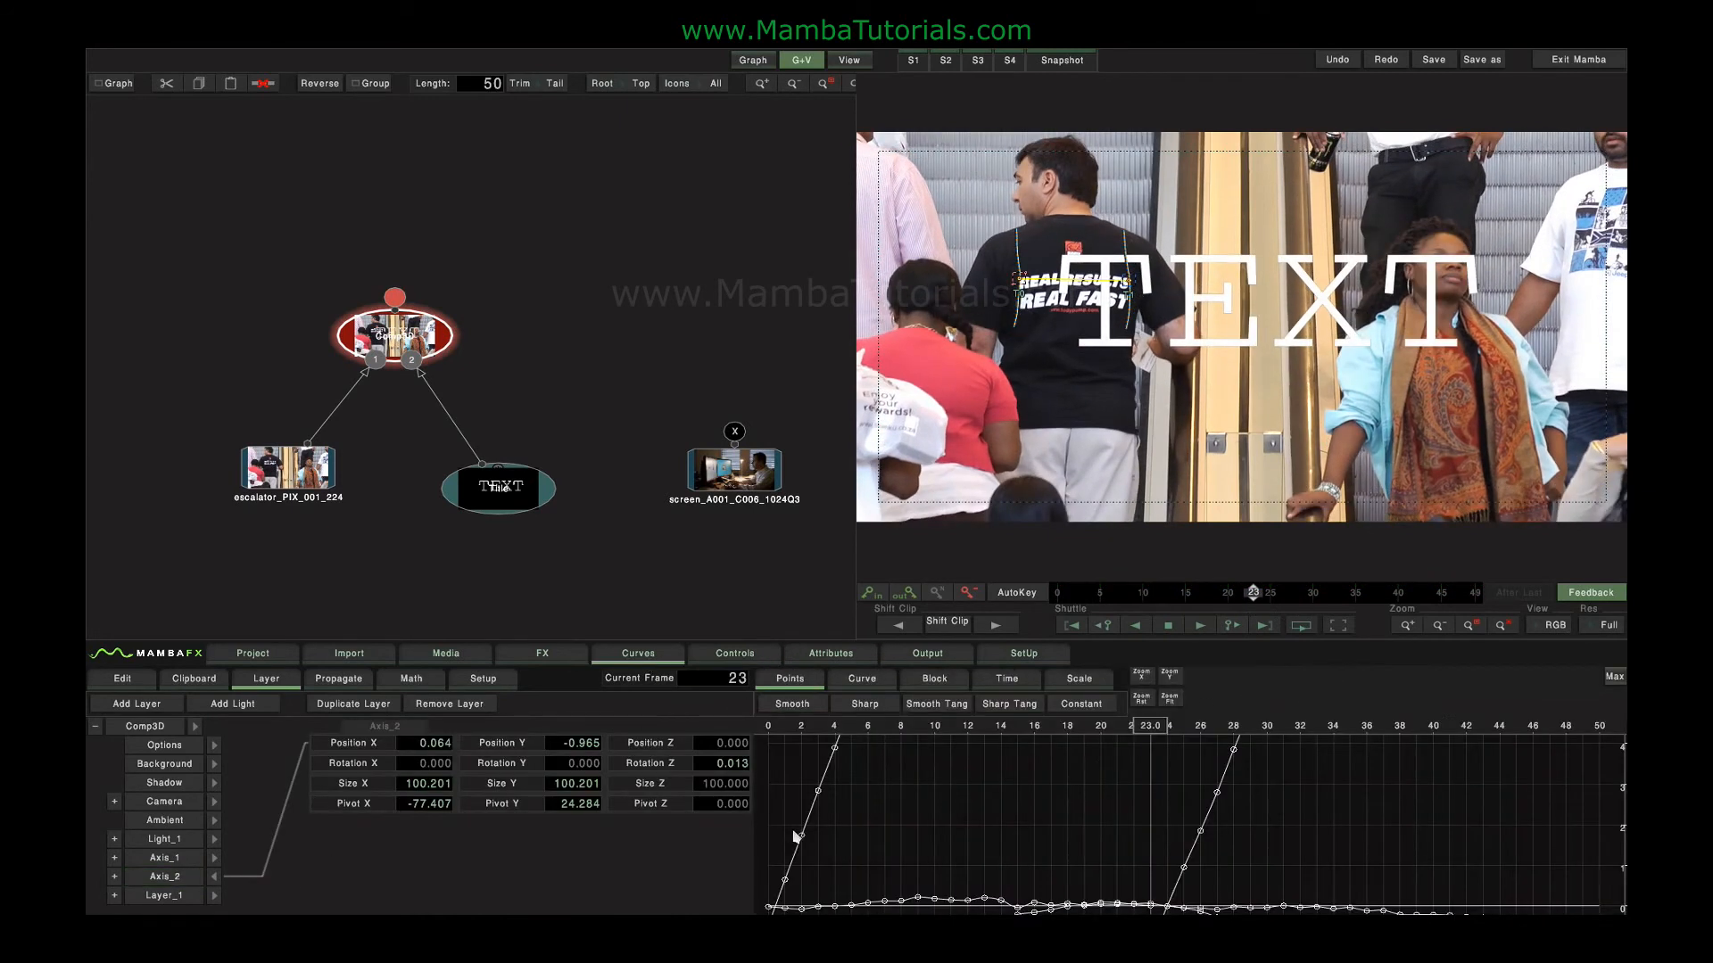
pyautogui.click(182, 882)
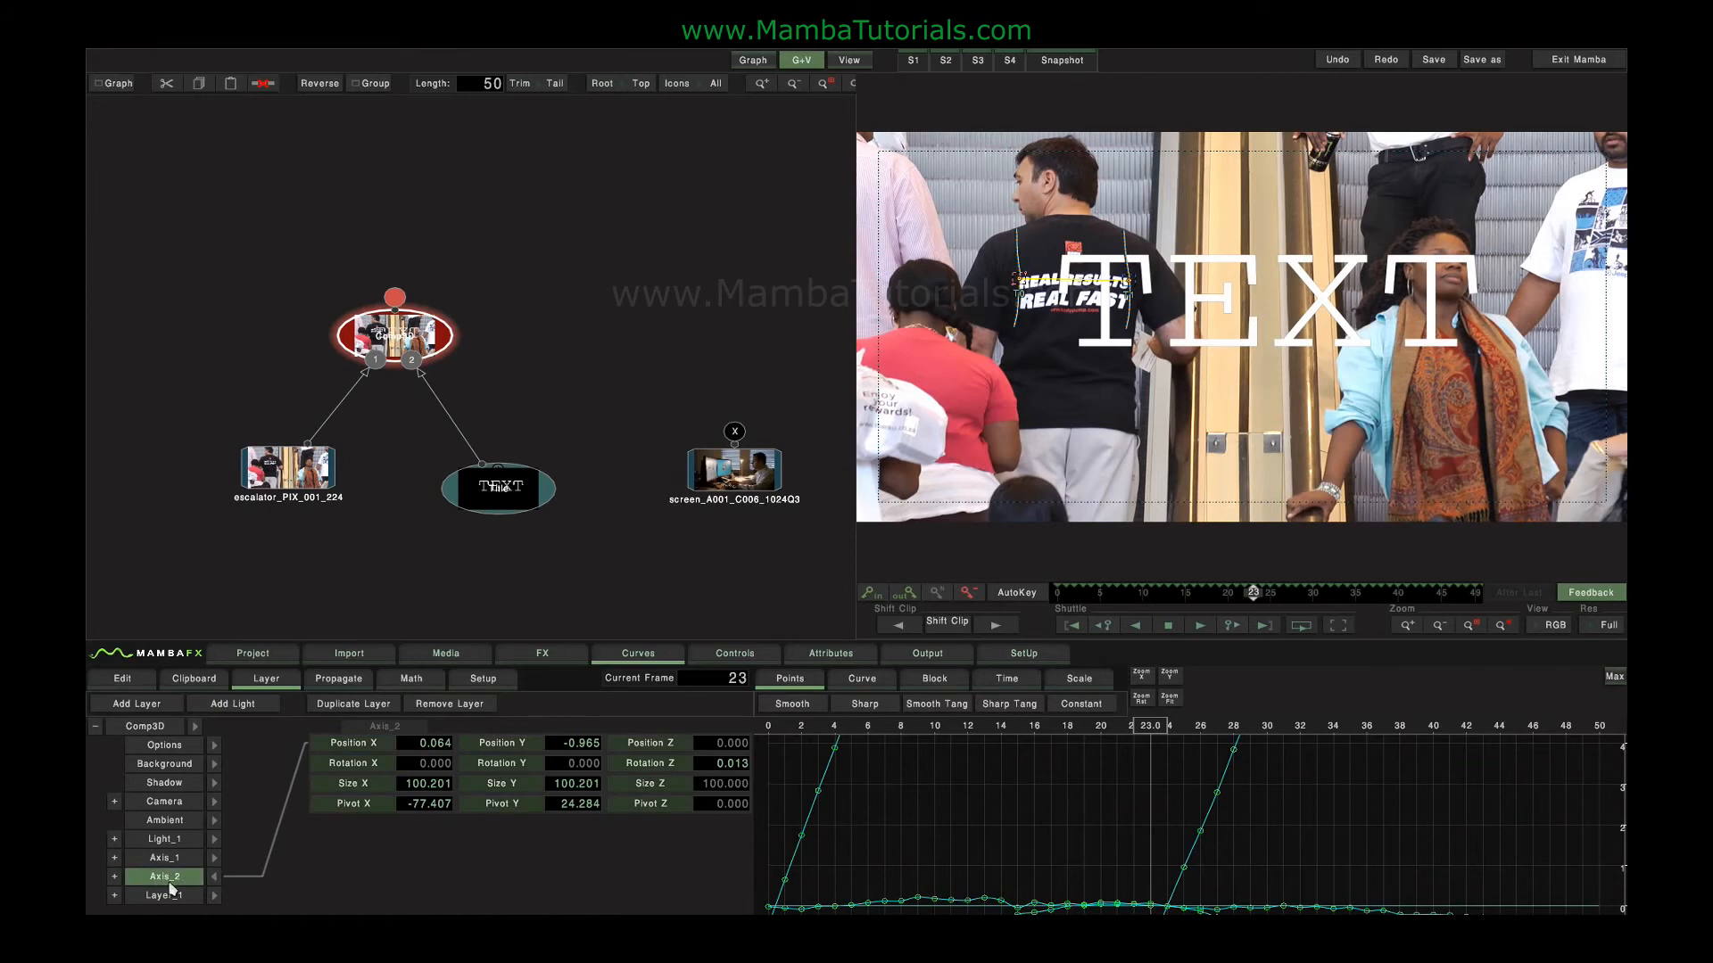
pyautogui.click(1169, 700)
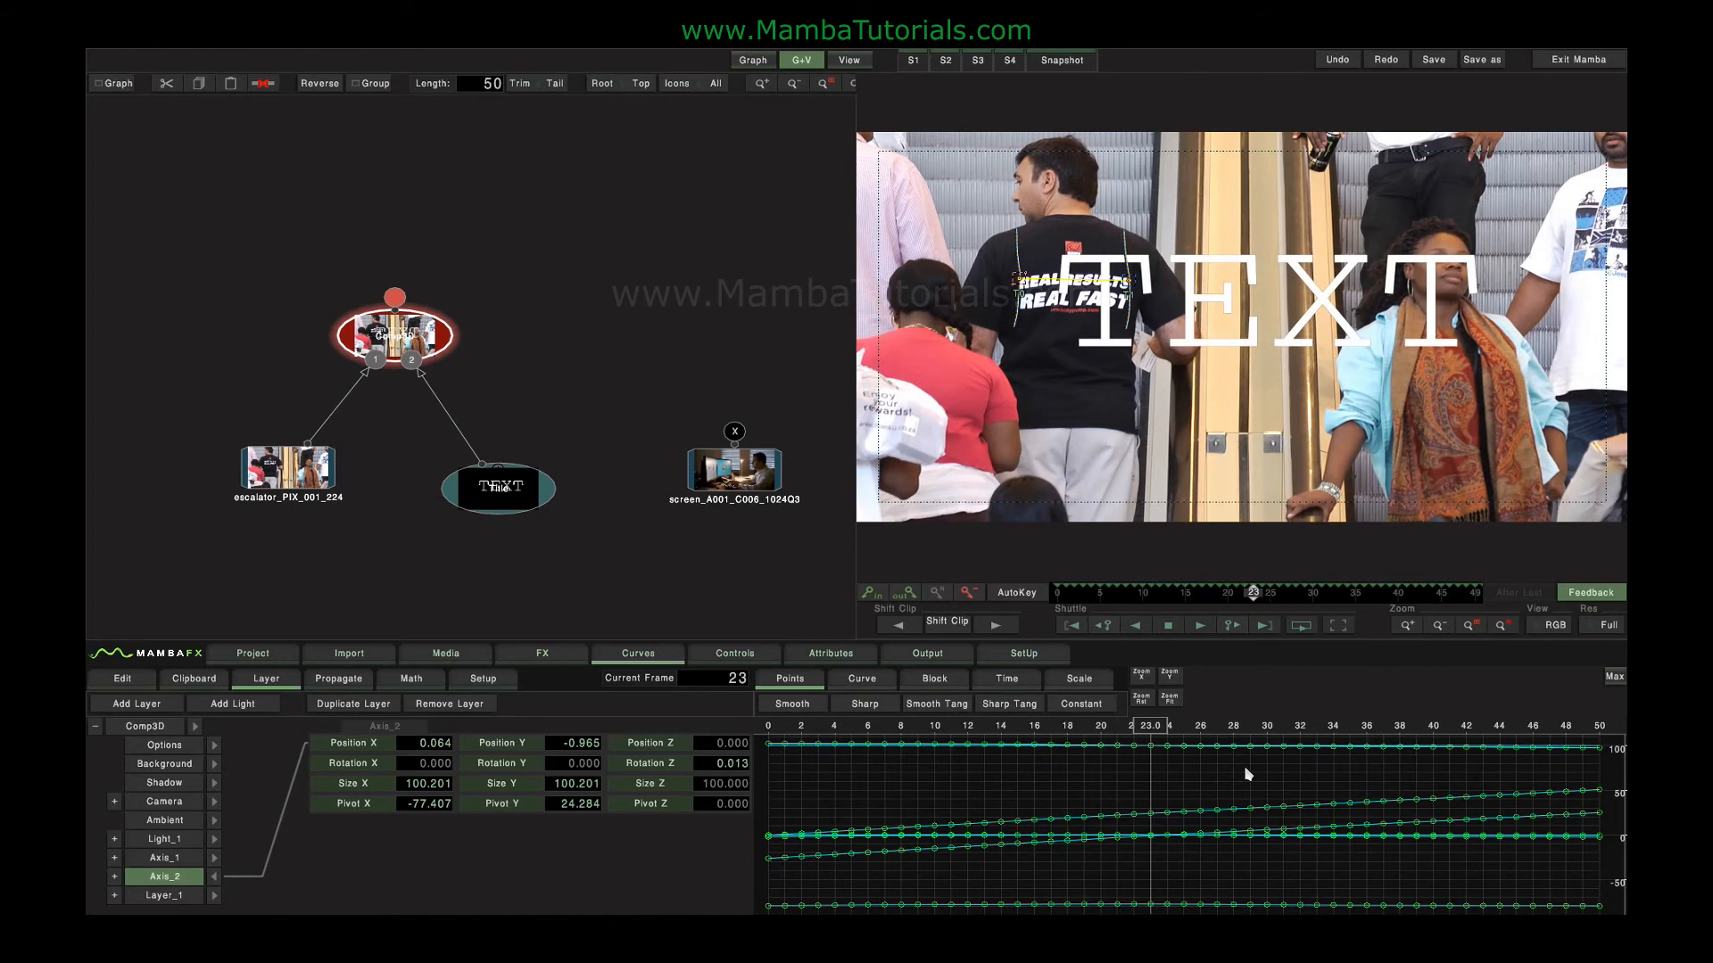
pyautogui.moveTo(1149, 727)
pyautogui.mouseDown()
pyautogui.moveTo(1040, 743)
pyautogui.moveTo(1101, 748)
pyautogui.moveTo(1018, 743)
pyautogui.moveTo(1186, 738)
pyautogui.moveTo(1092, 743)
pyautogui.moveTo(1106, 742)
pyautogui.mouseUp()
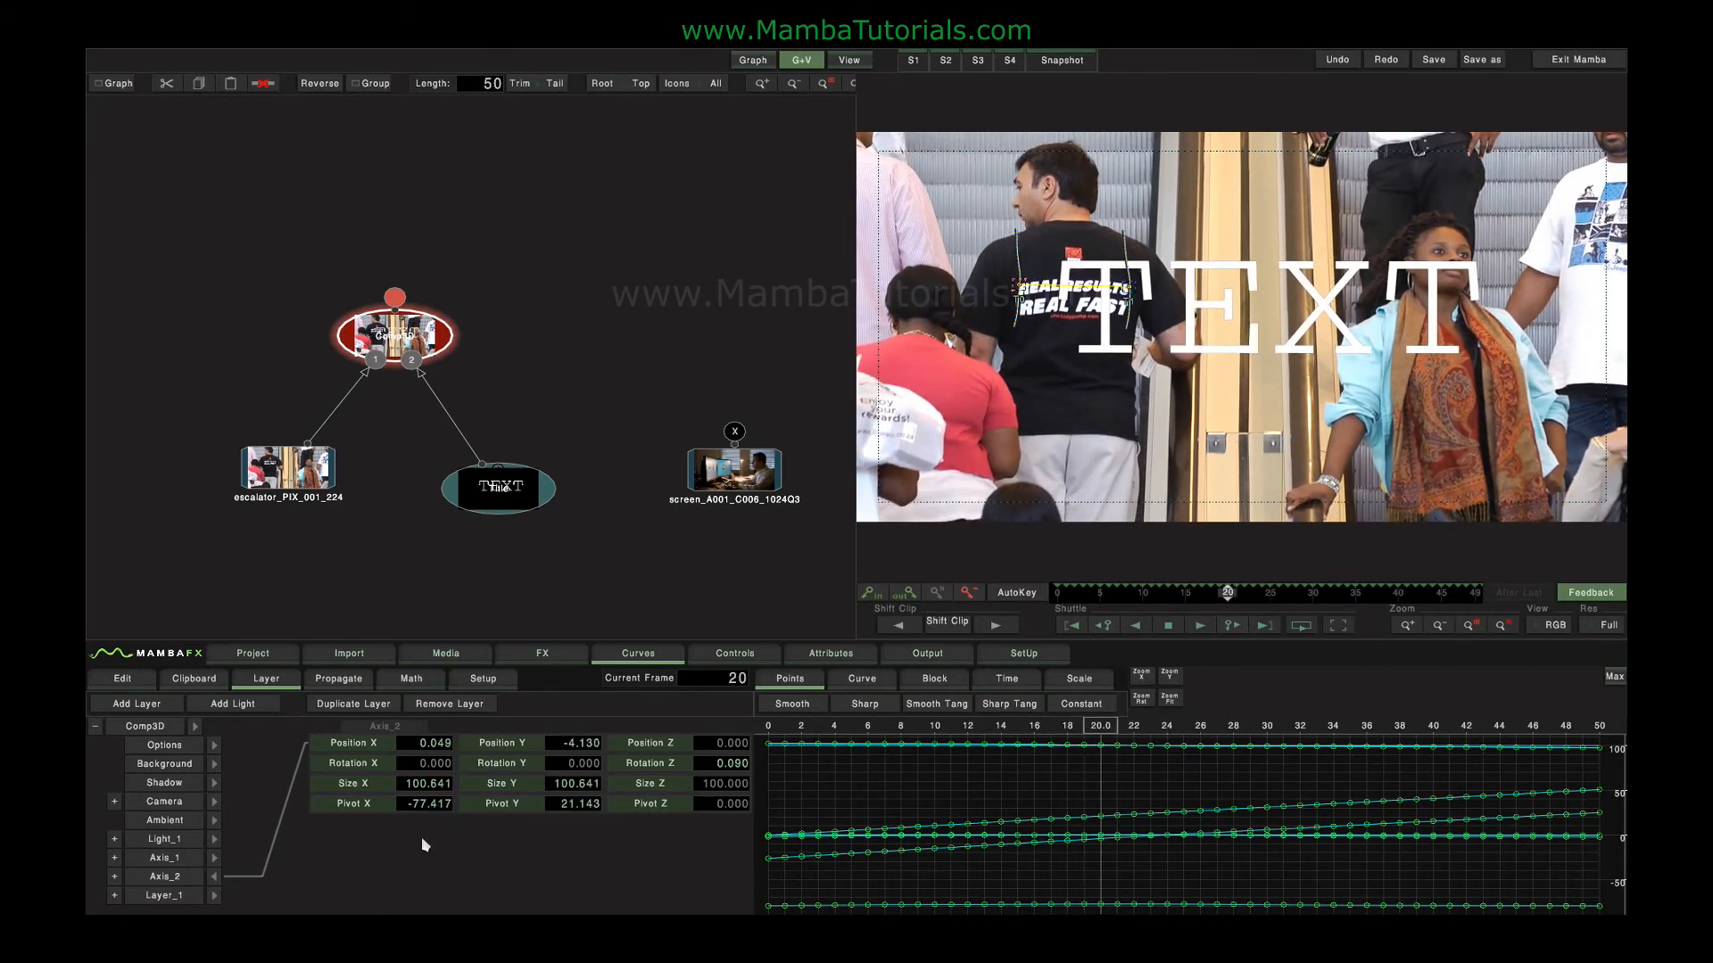
# - Reset Axis_2 to its defaults and reapply the two-point track as a Move at frame 20, with position, rotation and size enabled
pyautogui.click(169, 877)
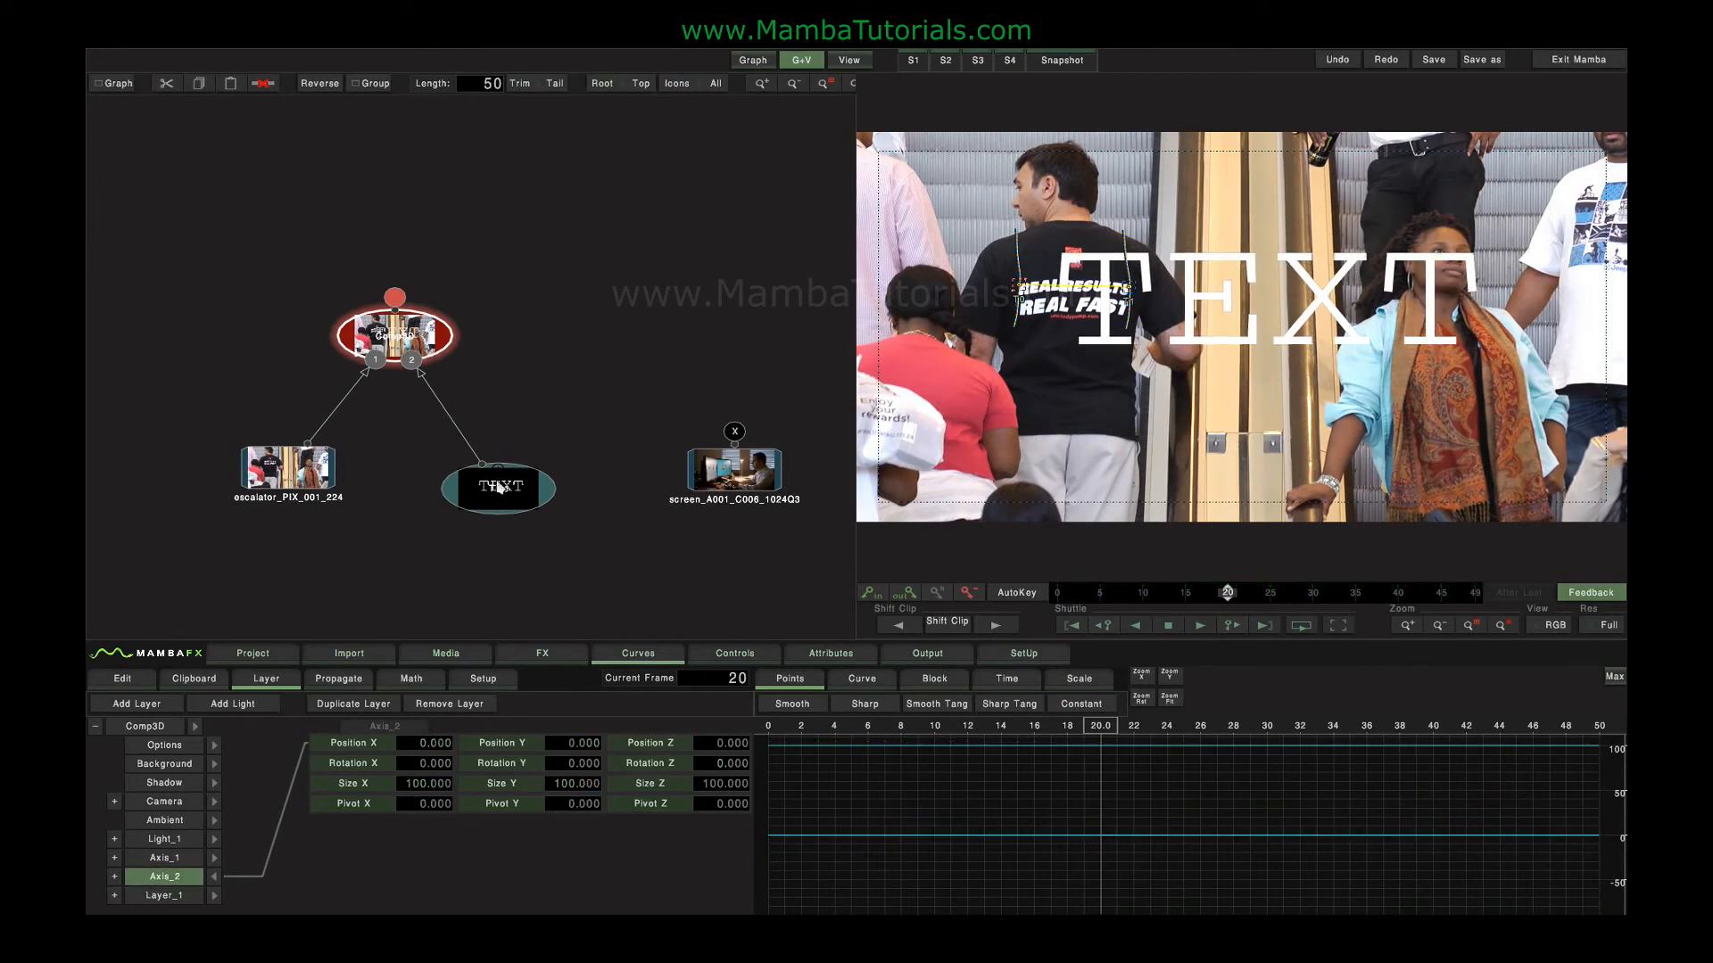
pyautogui.click(723, 659)
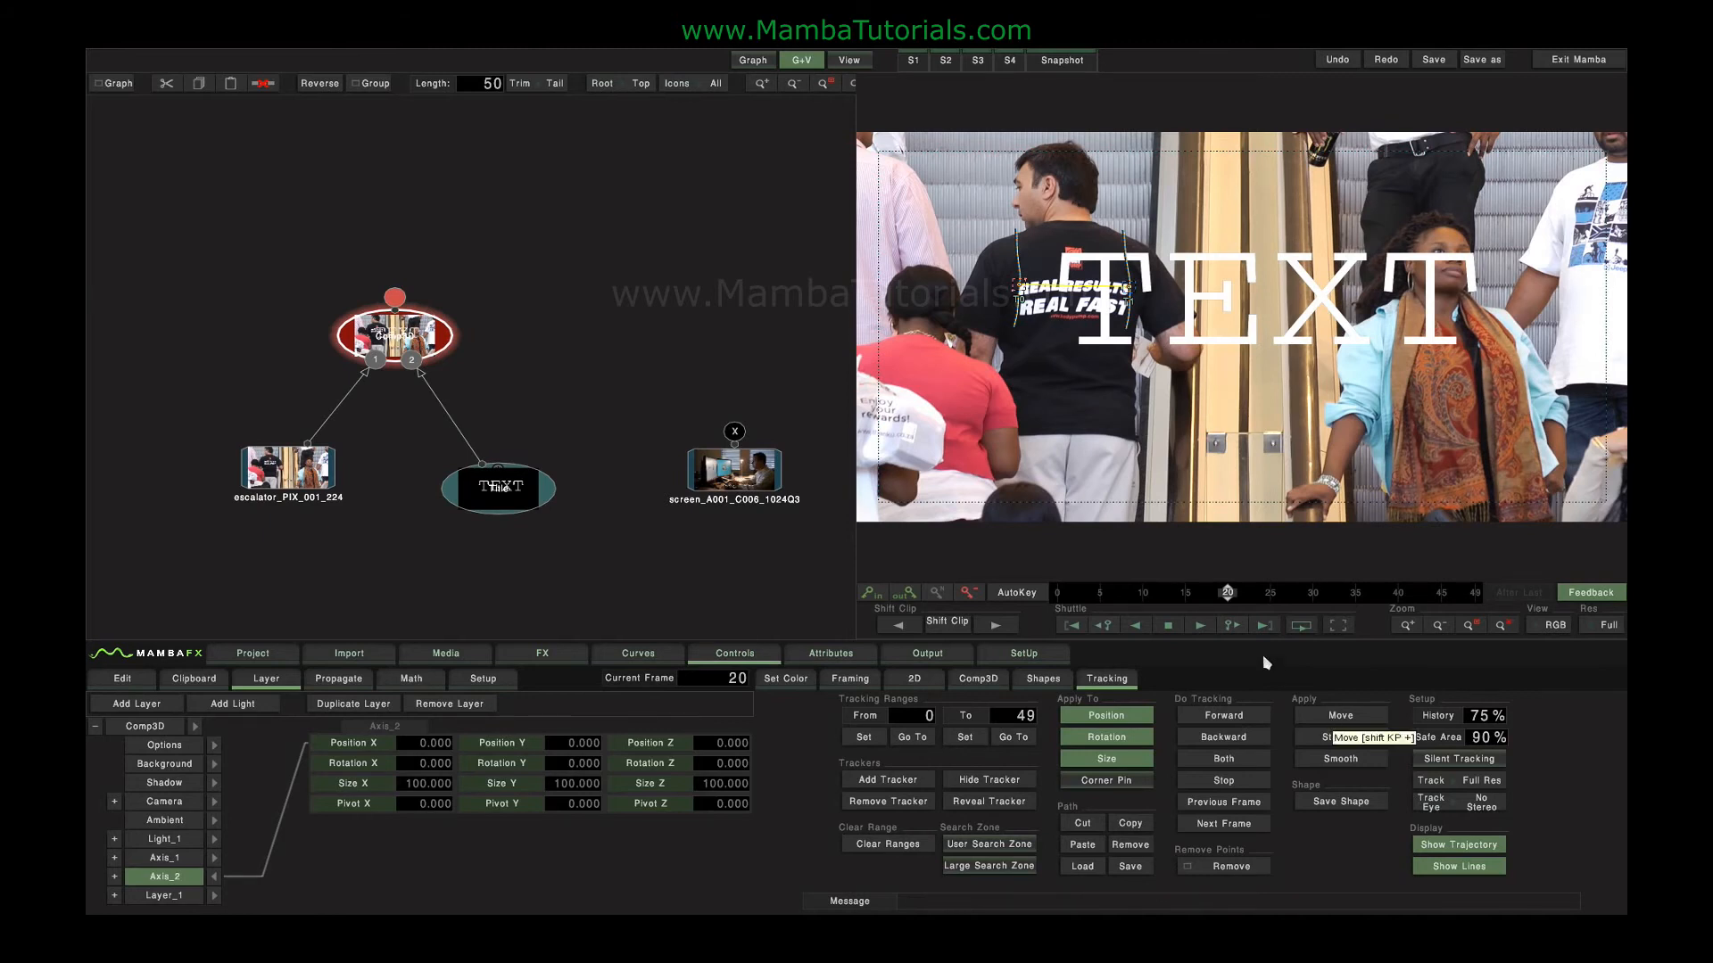
pyautogui.click(1327, 715)
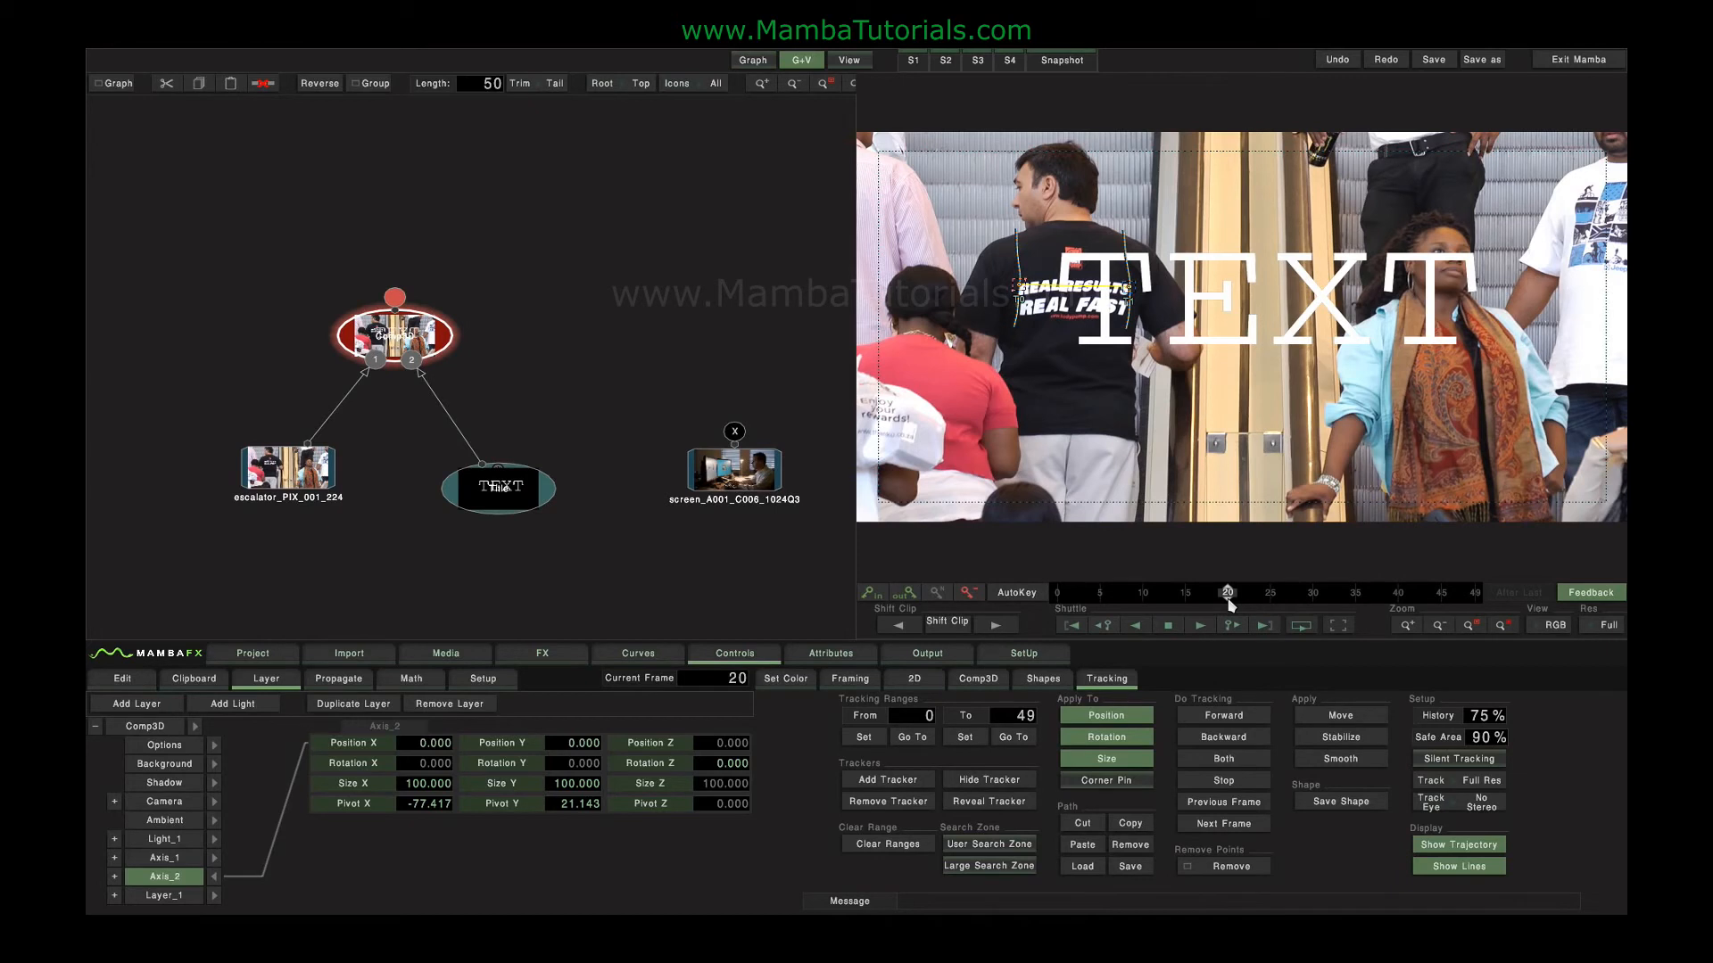
# - Check the title's tracked motion at frames 12 and 27, and return to frame 20
pyautogui.moveTo(1229, 596); pyautogui.dragTo(1162, 596)
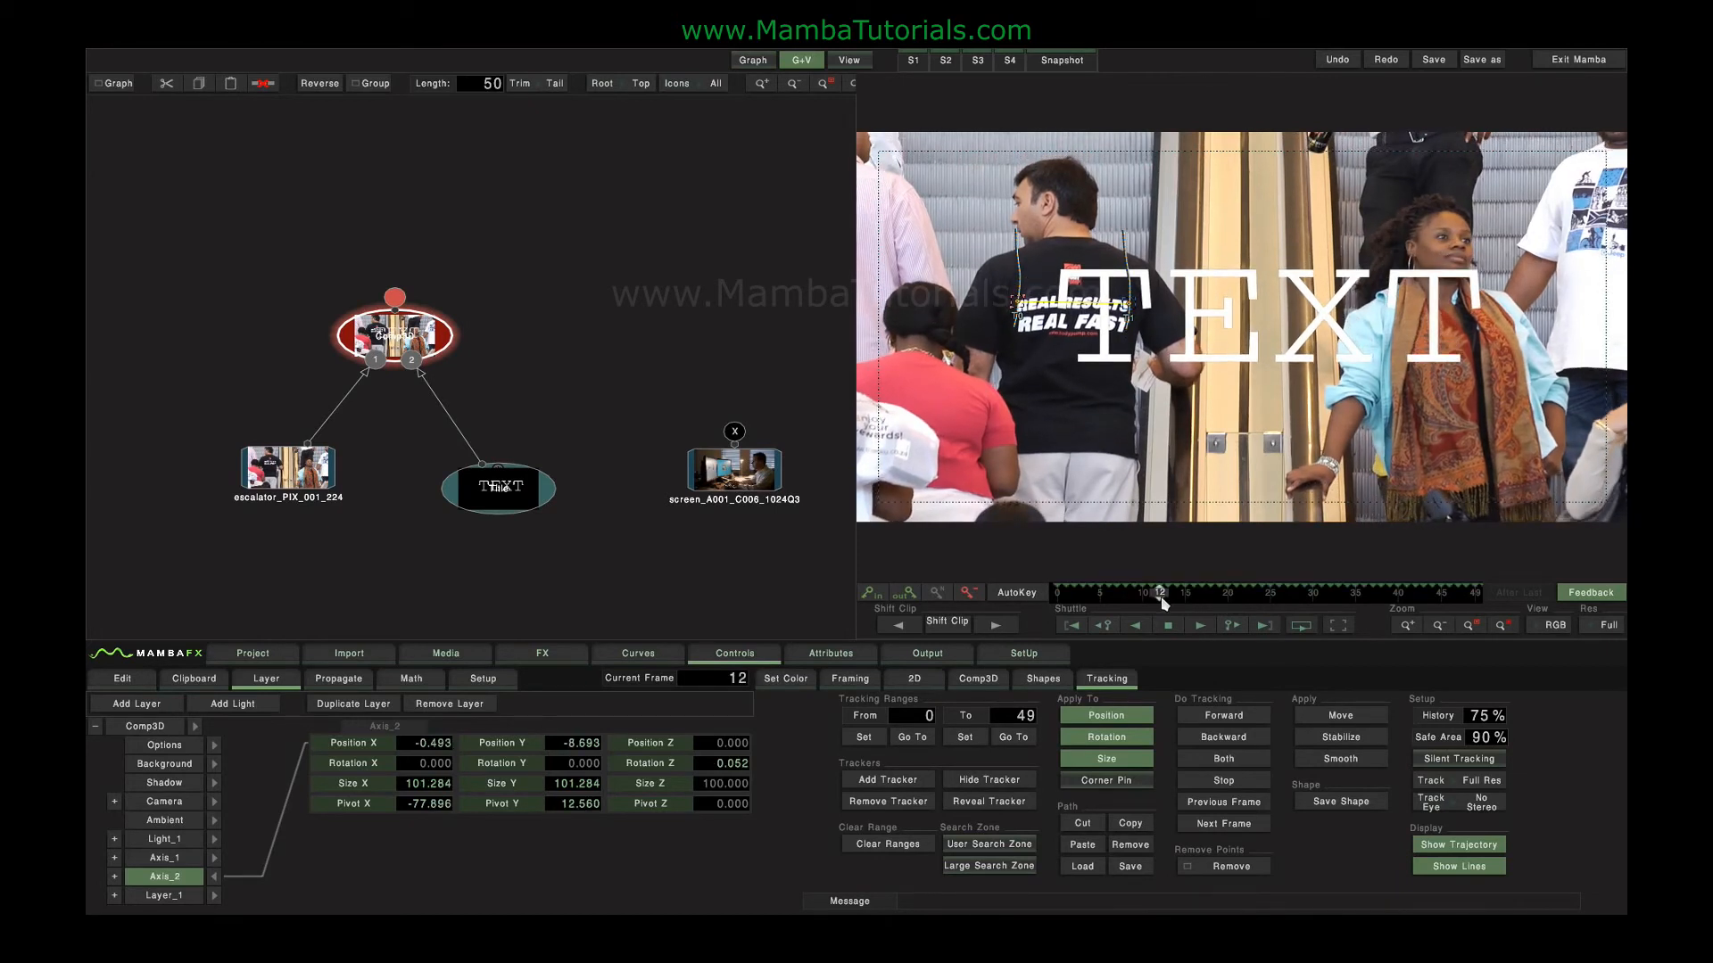
pyautogui.moveTo(1160, 596); pyautogui.dragTo(1287, 596)
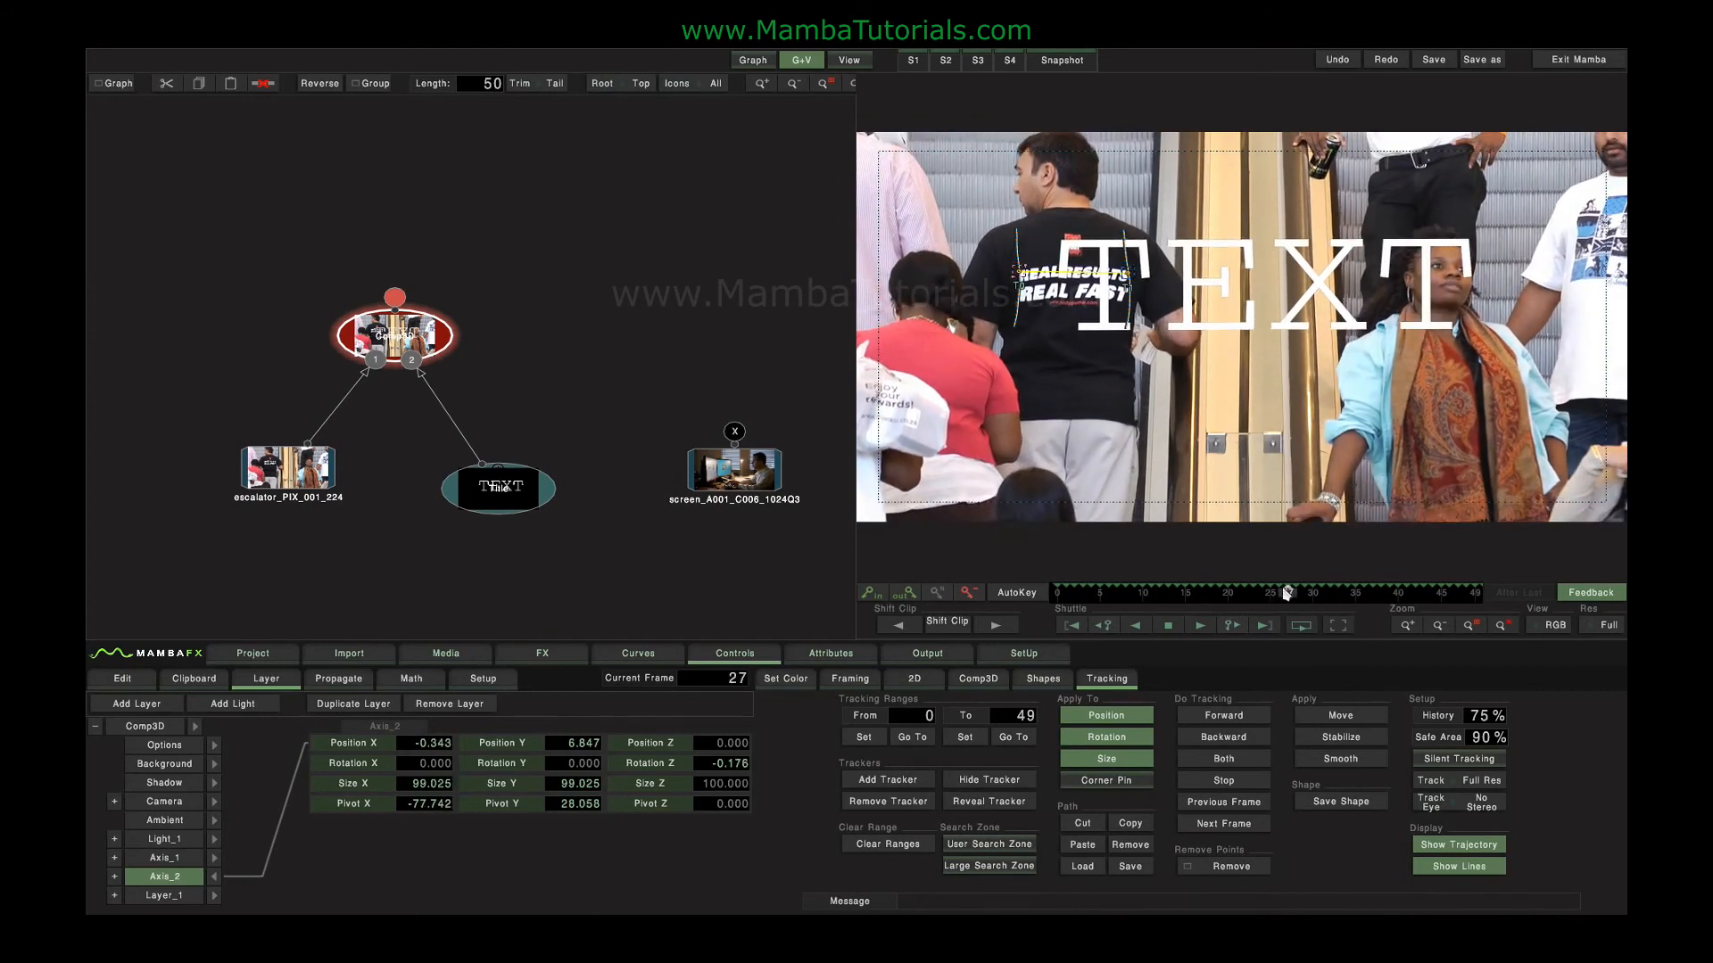
pyautogui.click(1228, 603)
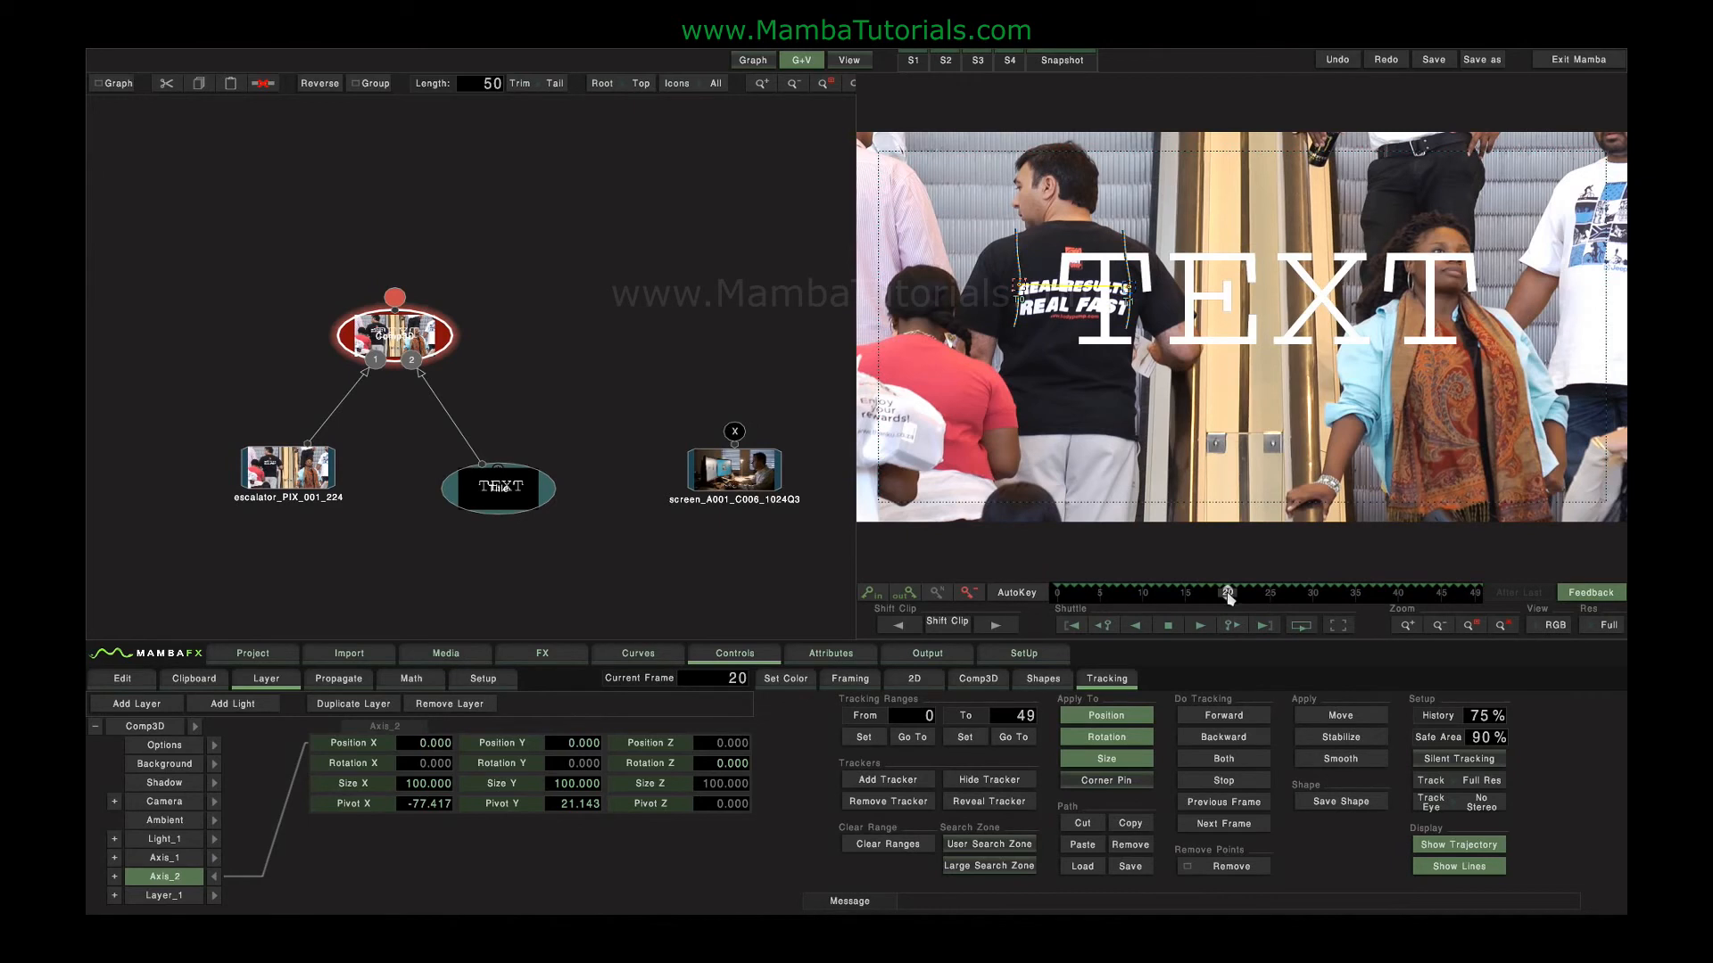
# - Try switching the Comp3D tracking between Corner Pin and the position, rotation and size options
pyautogui.click(1104, 782)
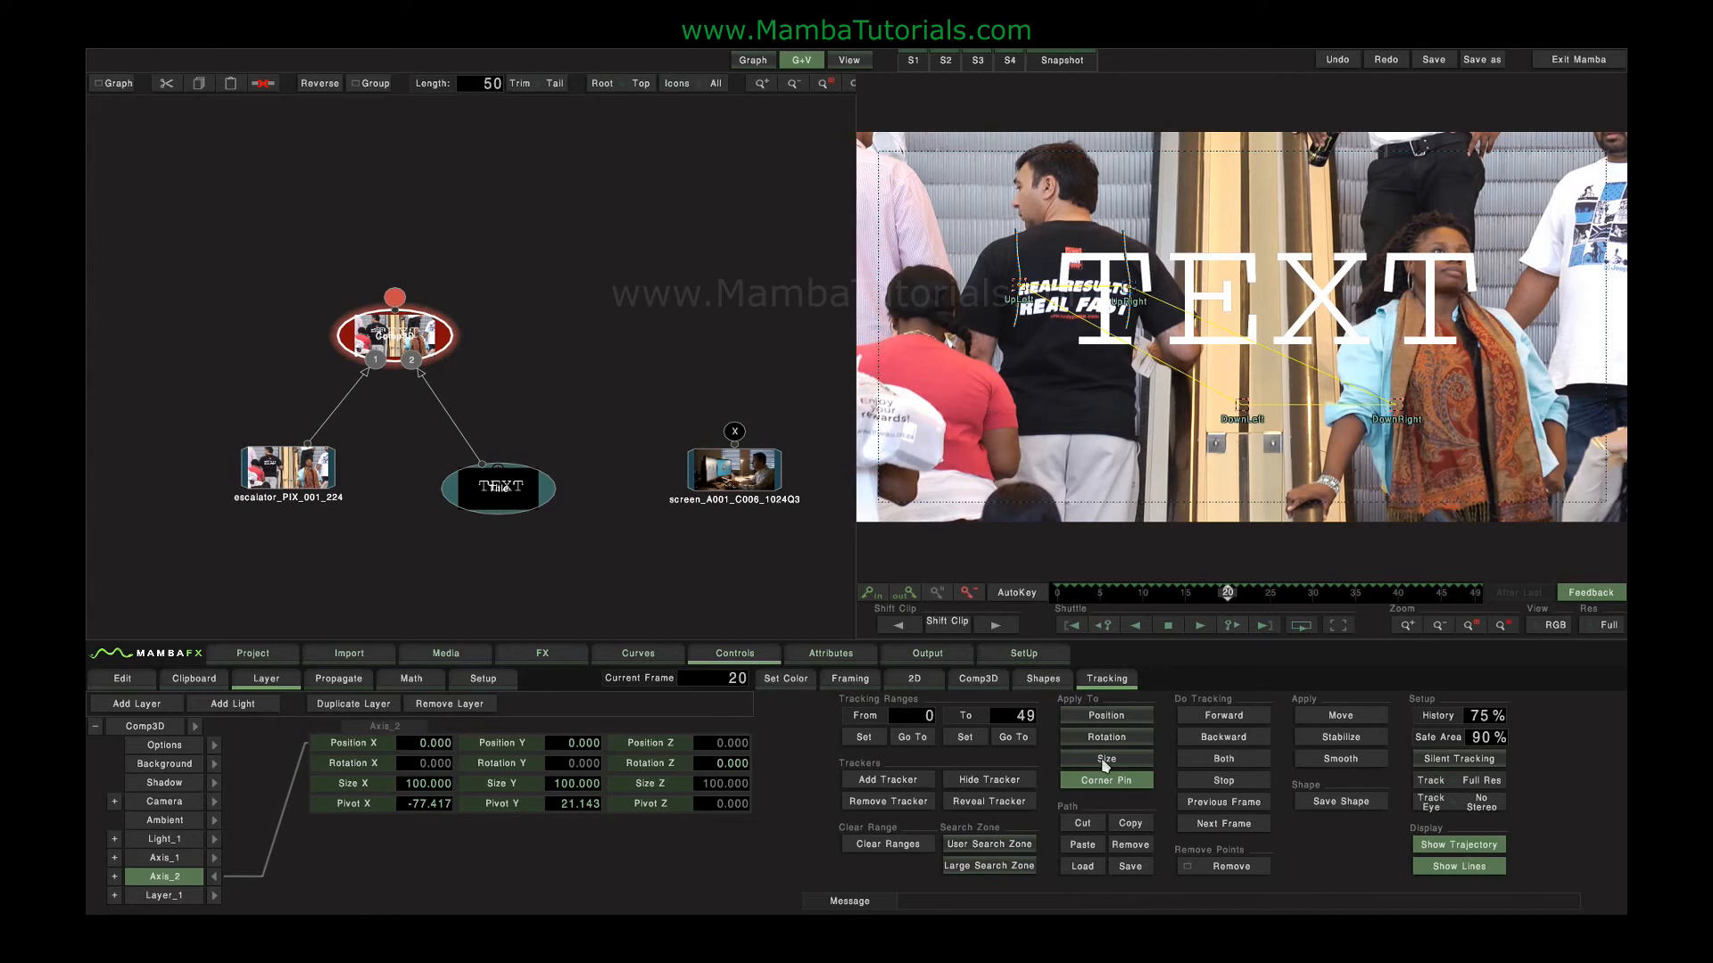
pyautogui.click(1106, 759)
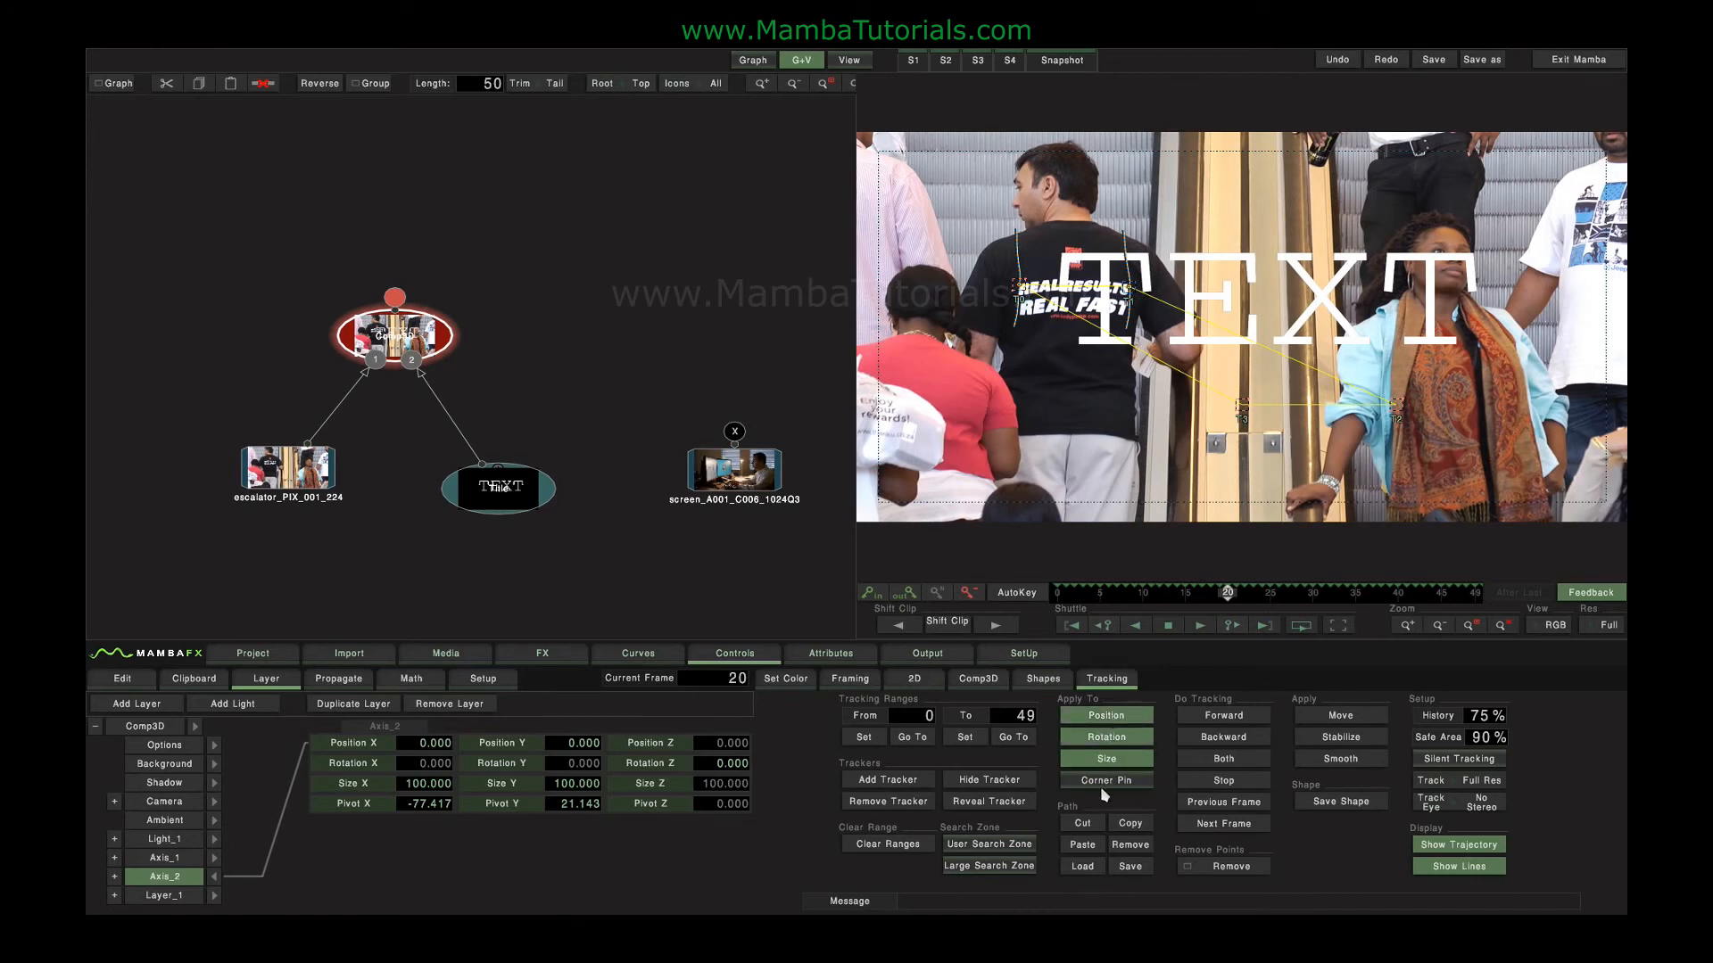
pyautogui.click(1104, 782)
pyautogui.click(1110, 763)
pyautogui.click(1112, 733)
# - Delete the Comp3D and Title nodes, and clear the remaining trackers over the screen_A001_C006_1024Q3 clip
pyautogui.press('Delete')
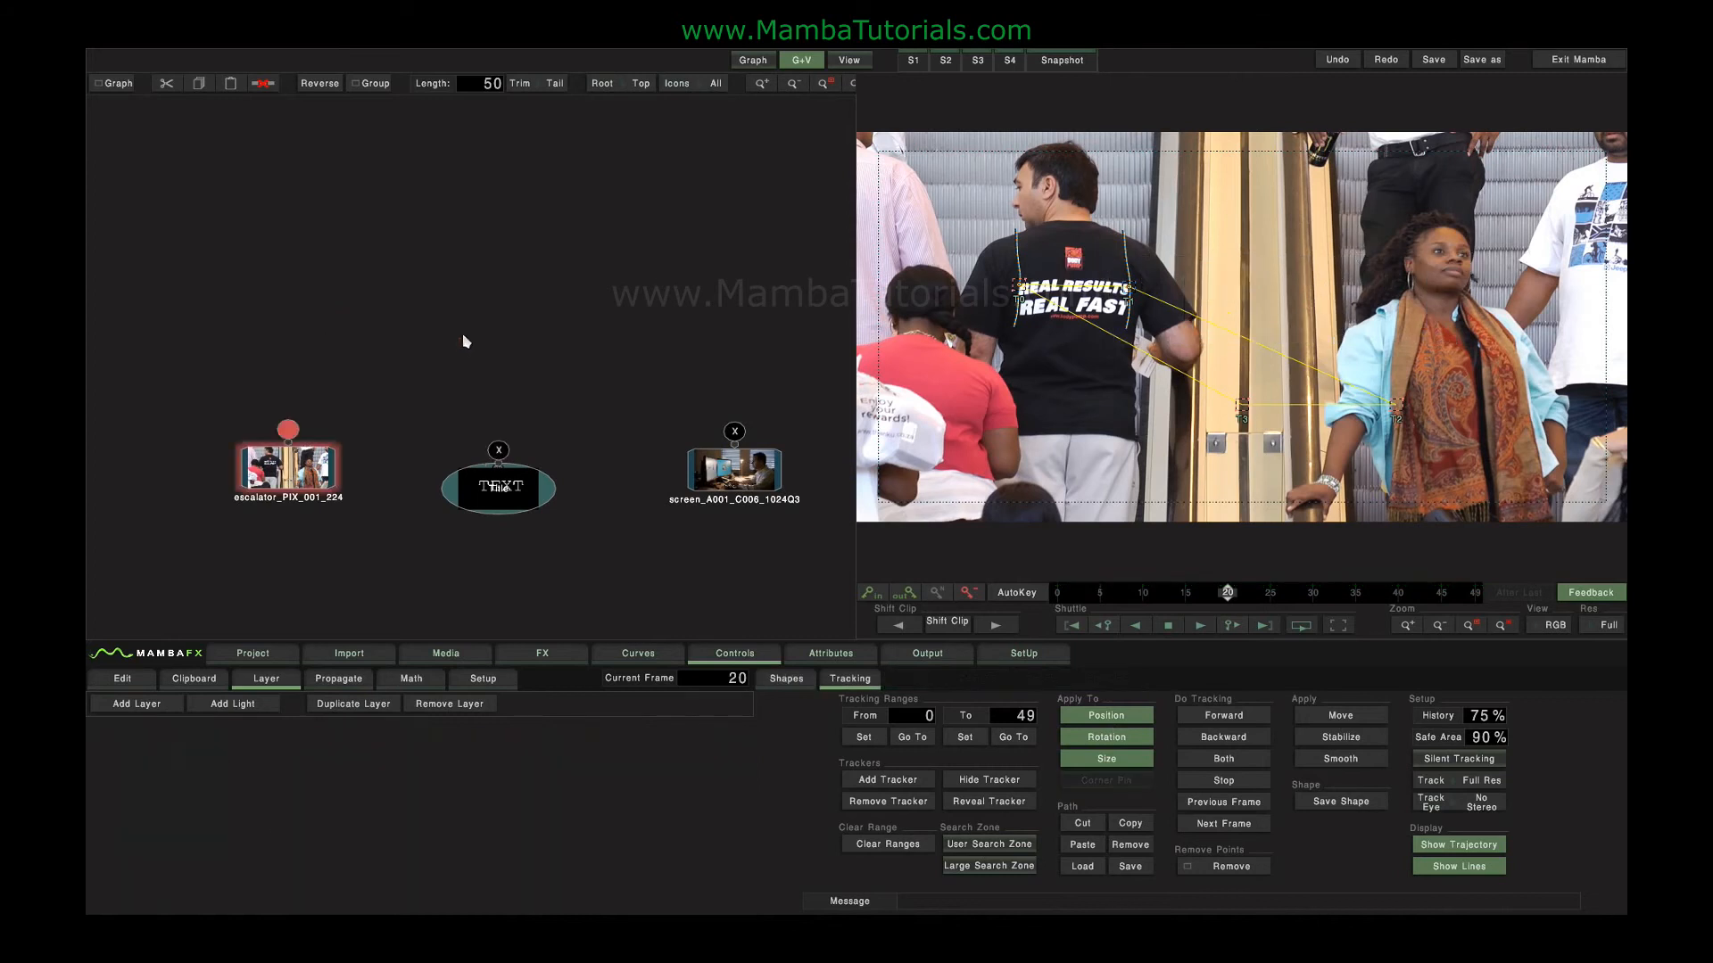
pyautogui.click(261, 491)
pyautogui.press('Delete')
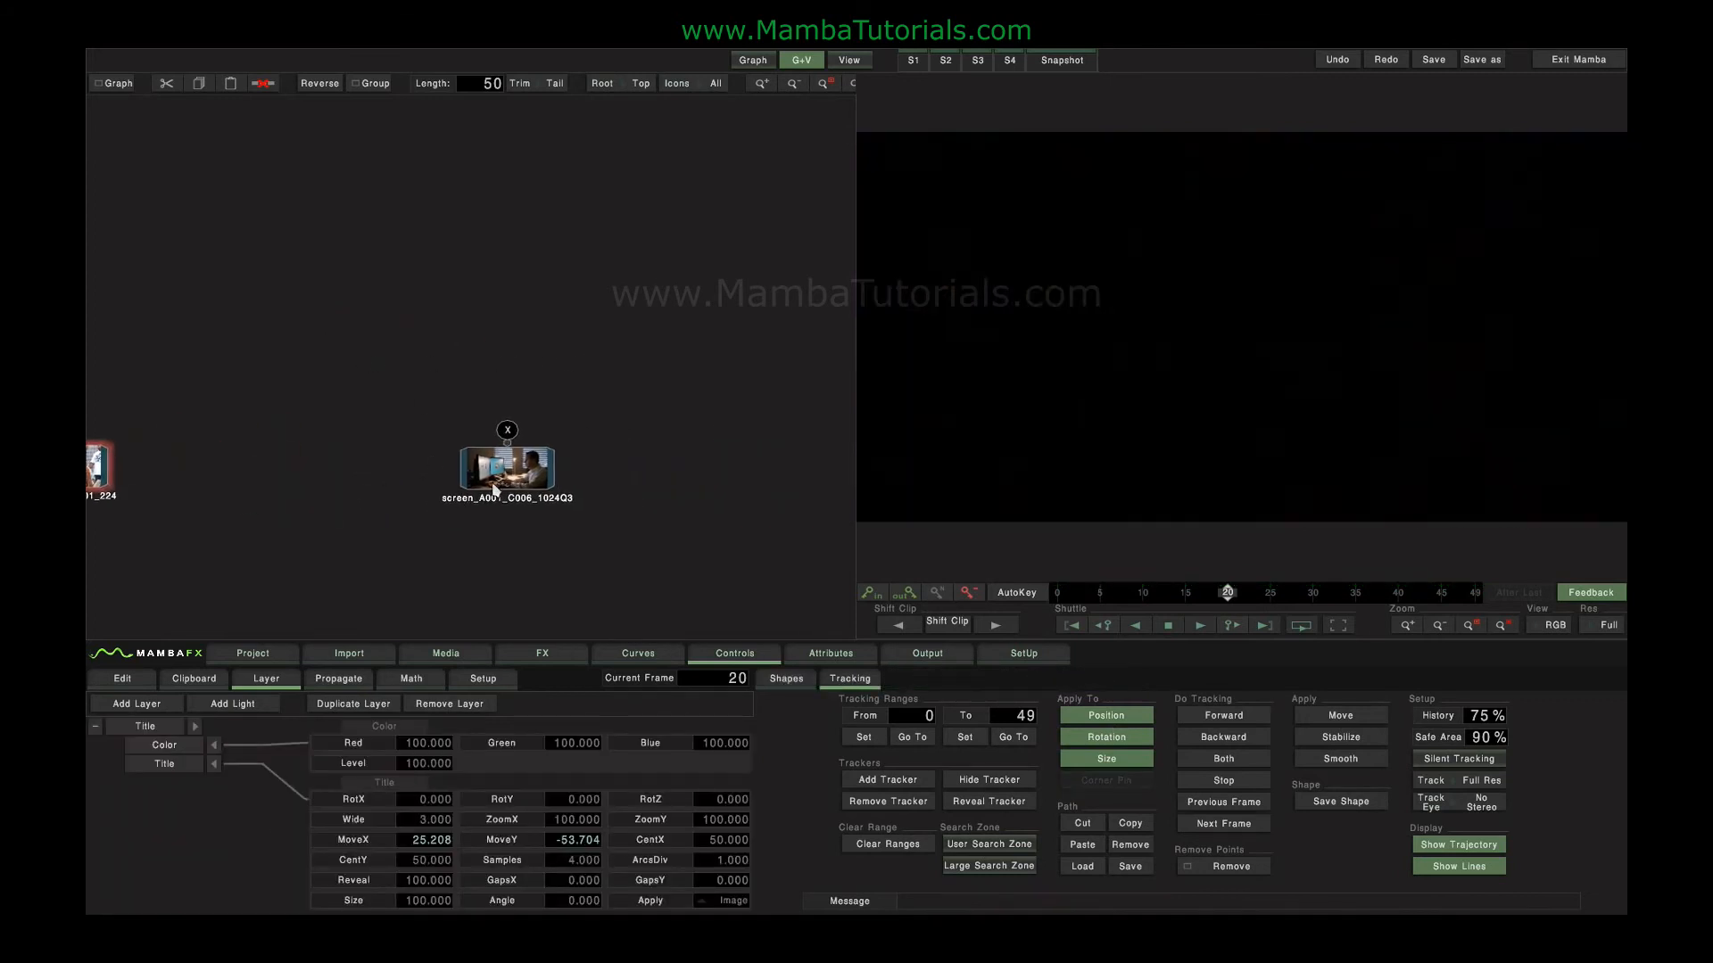
pyautogui.click(507, 468)
pyautogui.moveTo(964, 240); pyautogui.dragTo(1433, 469)
pyautogui.press('Delete')
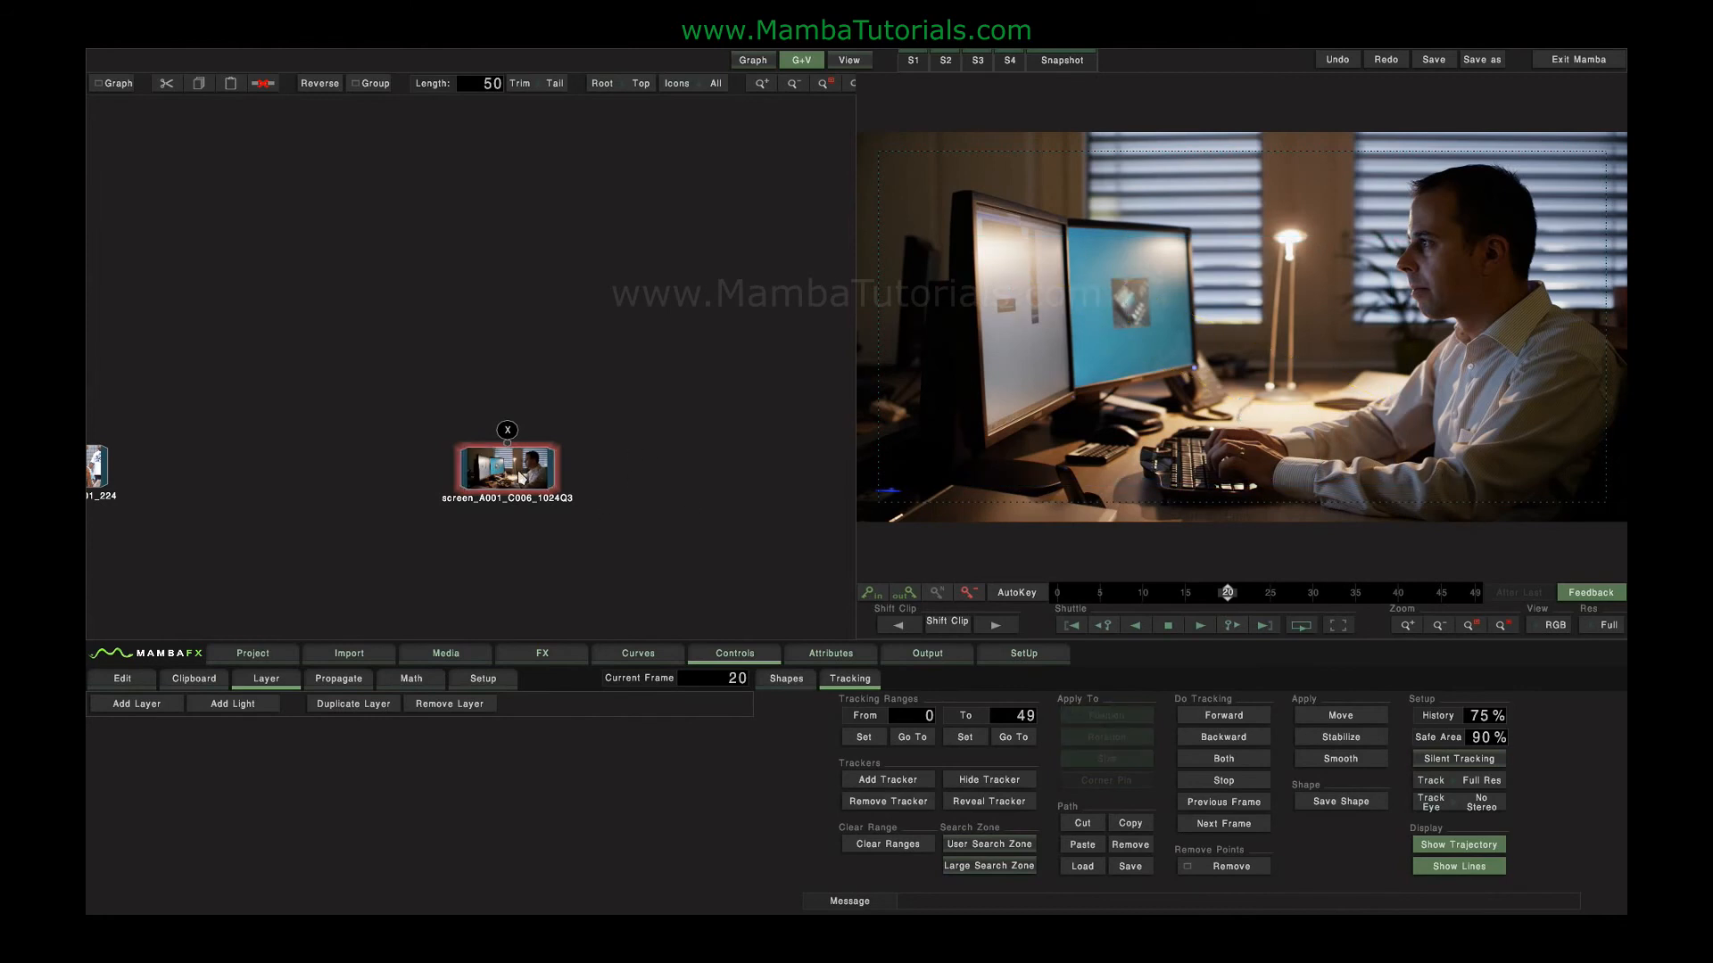
# - Move the screen clip node up and place four trackers in a rough rectangle between the blue monitor and the desk lamp
pyautogui.moveTo(562, 481); pyautogui.dragTo(568, 440)
pyautogui.press('t')
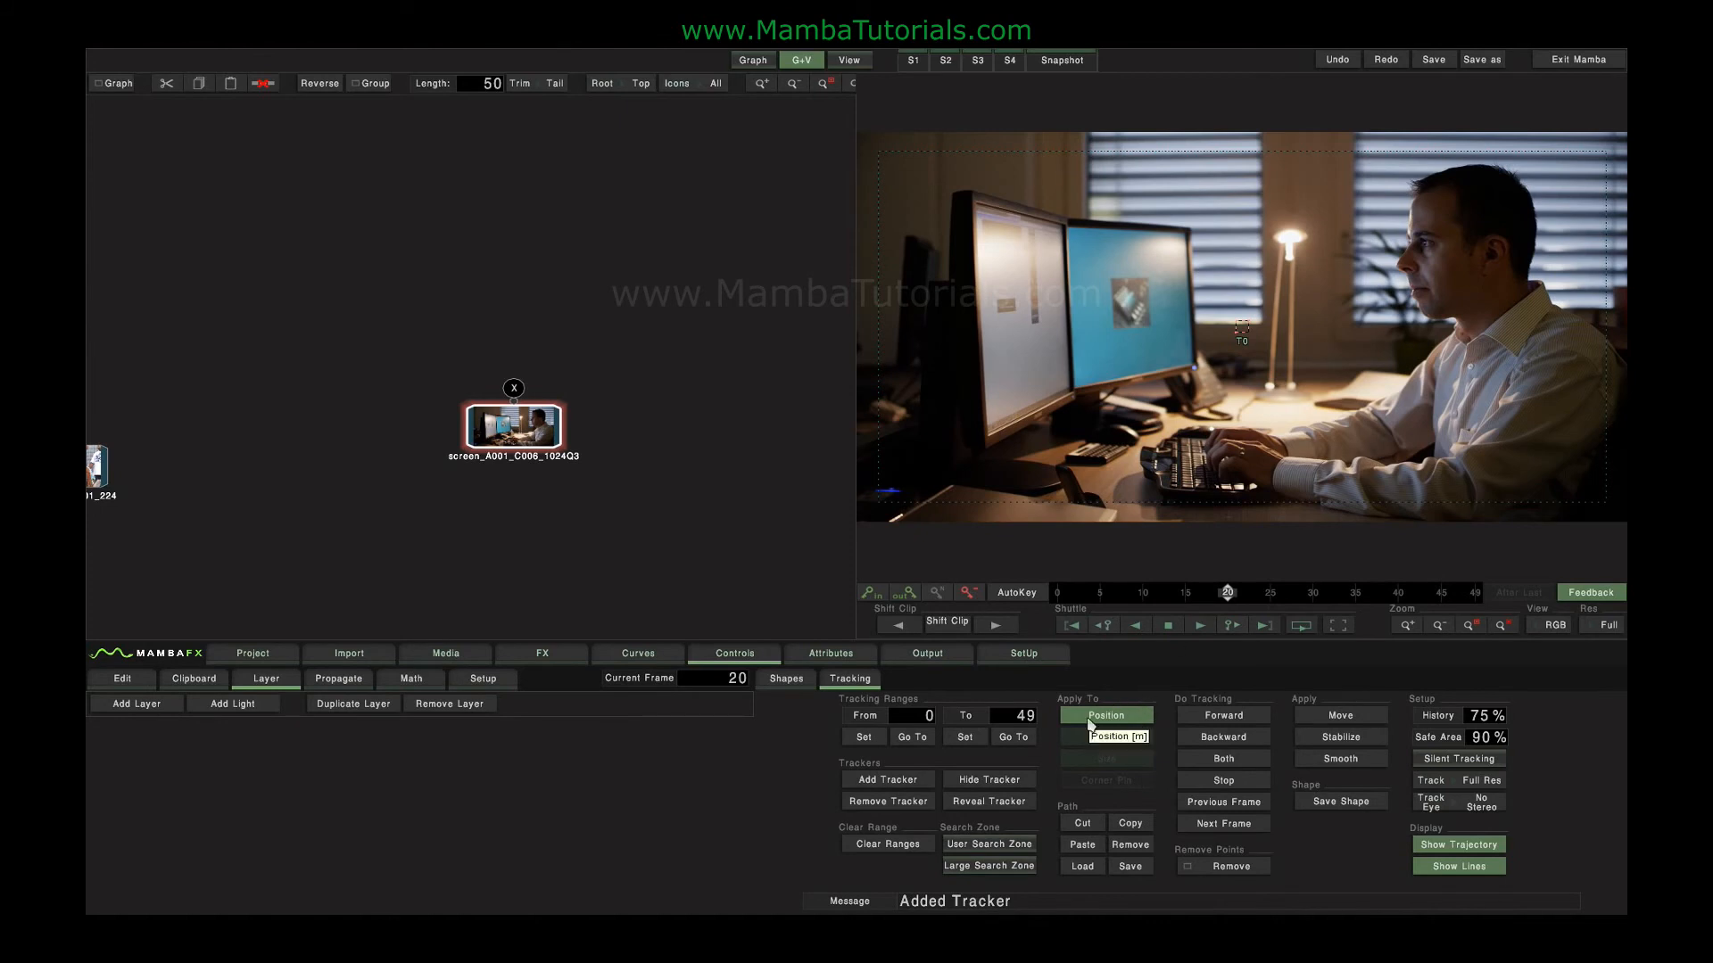
pyautogui.moveTo(1242, 327)
pyautogui.mouseDown()
pyautogui.moveTo(1166, 323)
pyautogui.moveTo(1266, 326)
pyautogui.mouseUp()
pyautogui.press('a')
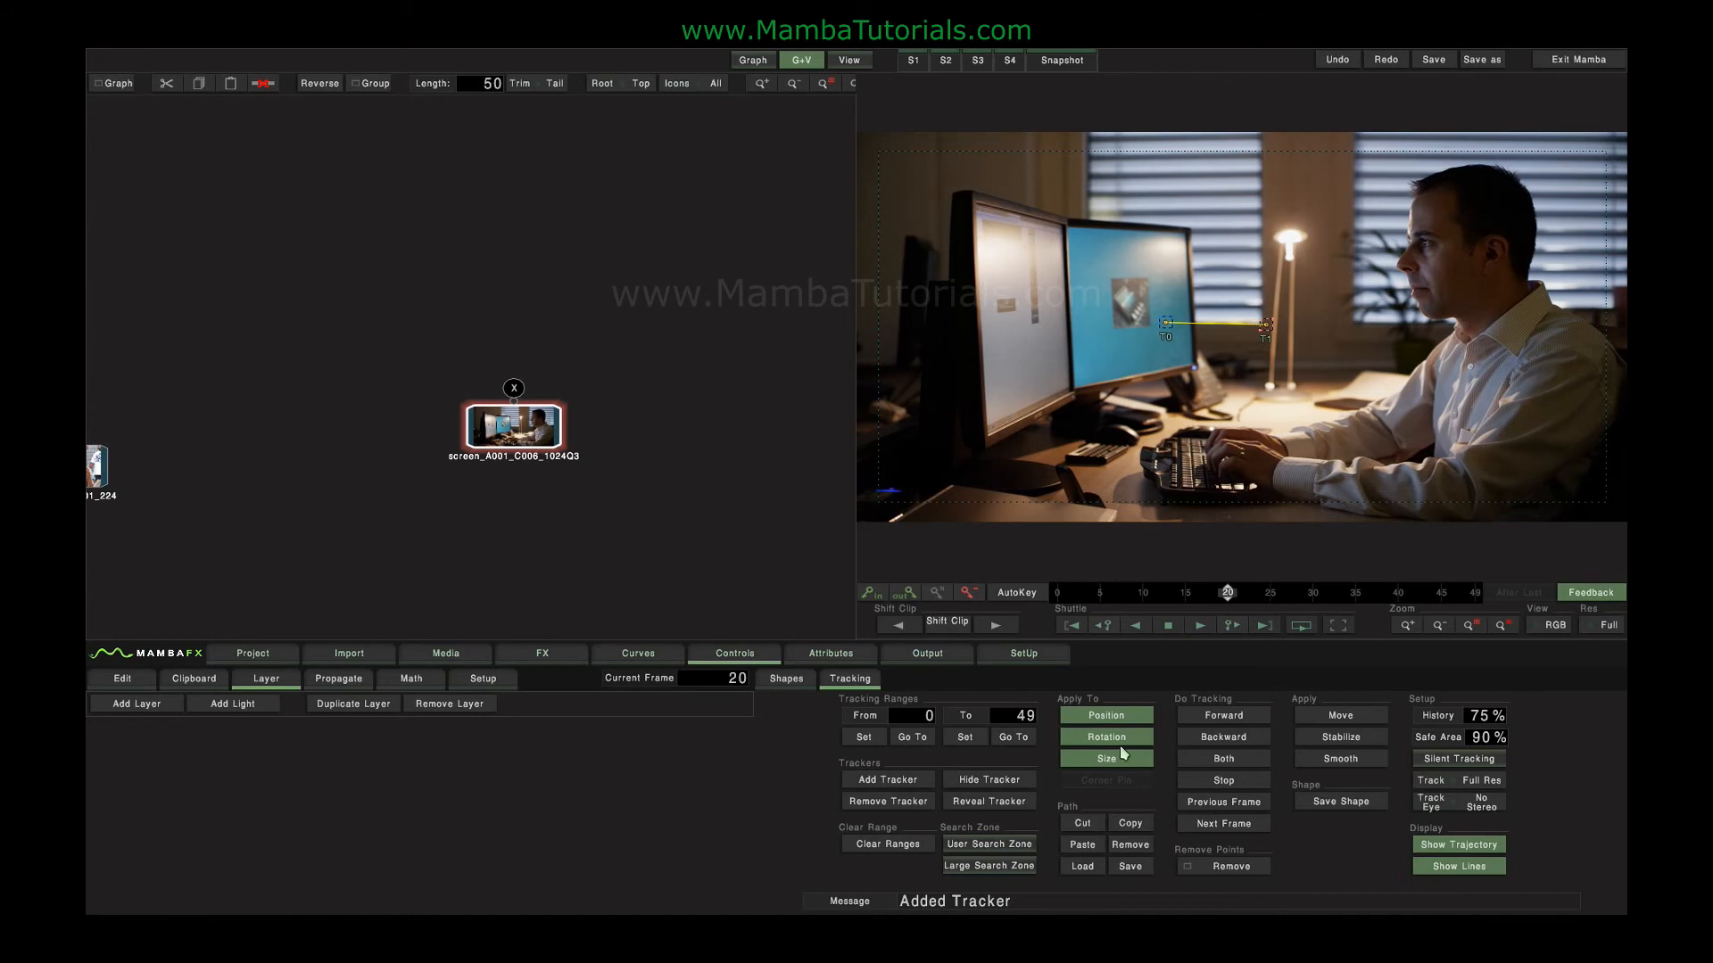
pyautogui.press('a')
pyautogui.moveTo(1242, 328); pyautogui.dragTo(1173, 362)
pyautogui.press('a')
# - Add a Comp3D node on the screen clip and compare its tracking options with those of the clip itself
pyautogui.click(546, 660)
pyautogui.click(292, 700)
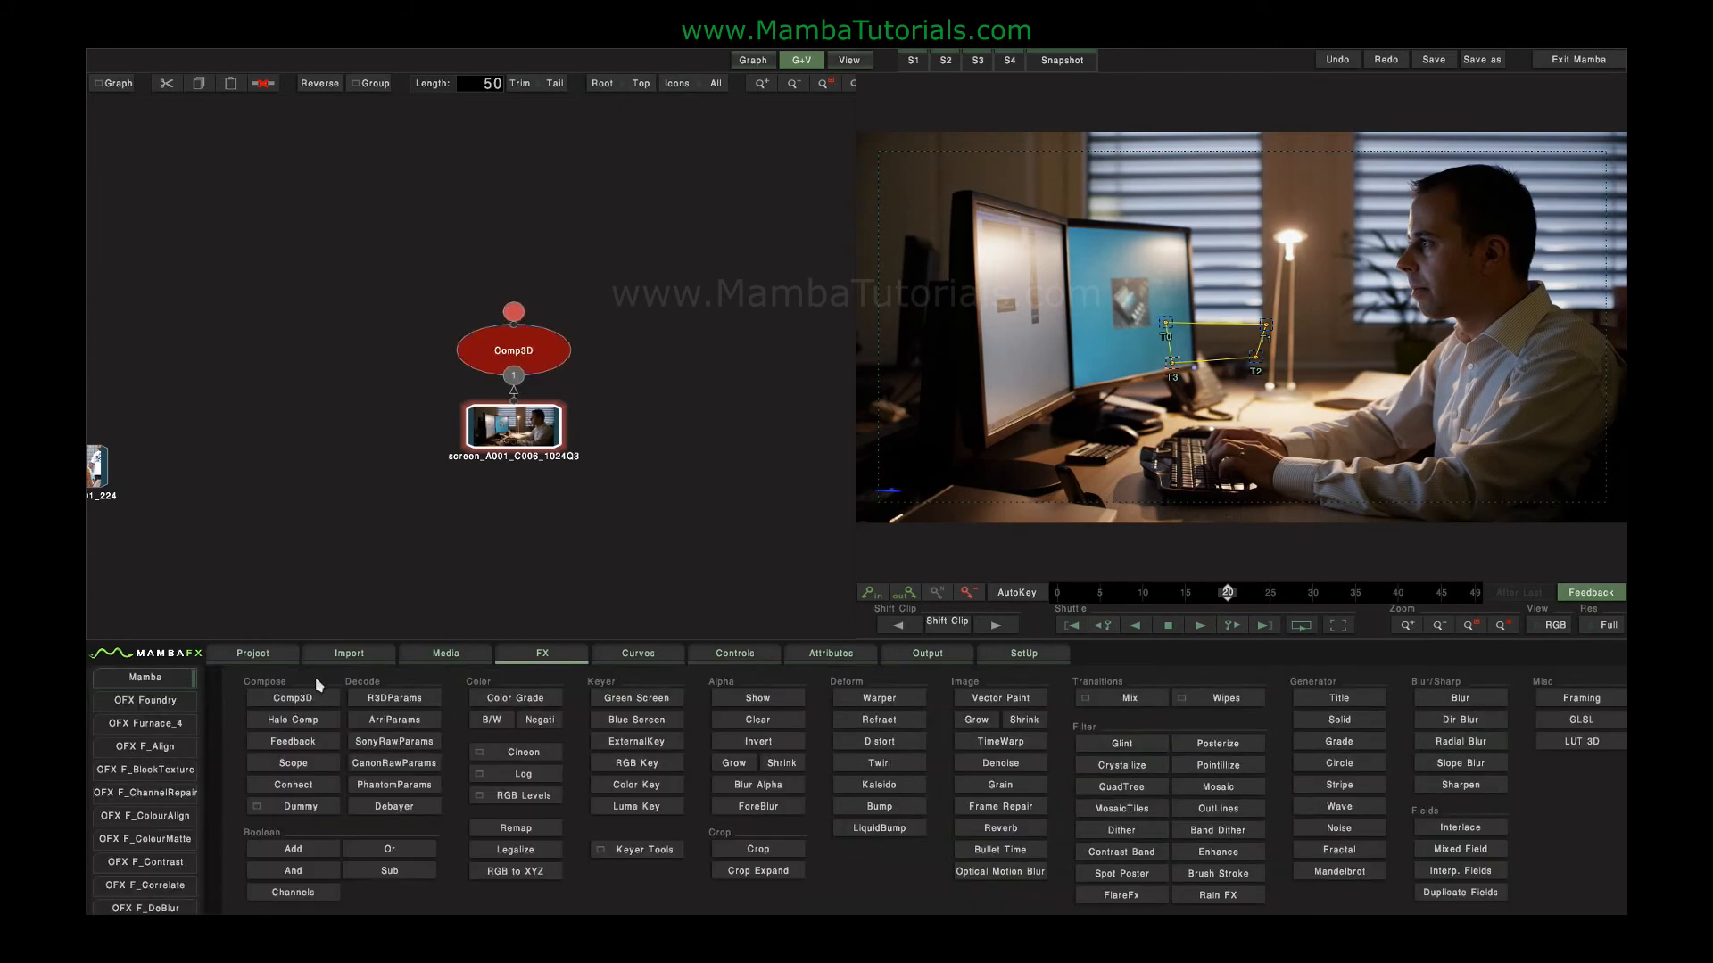
pyautogui.doubleClick(529, 355)
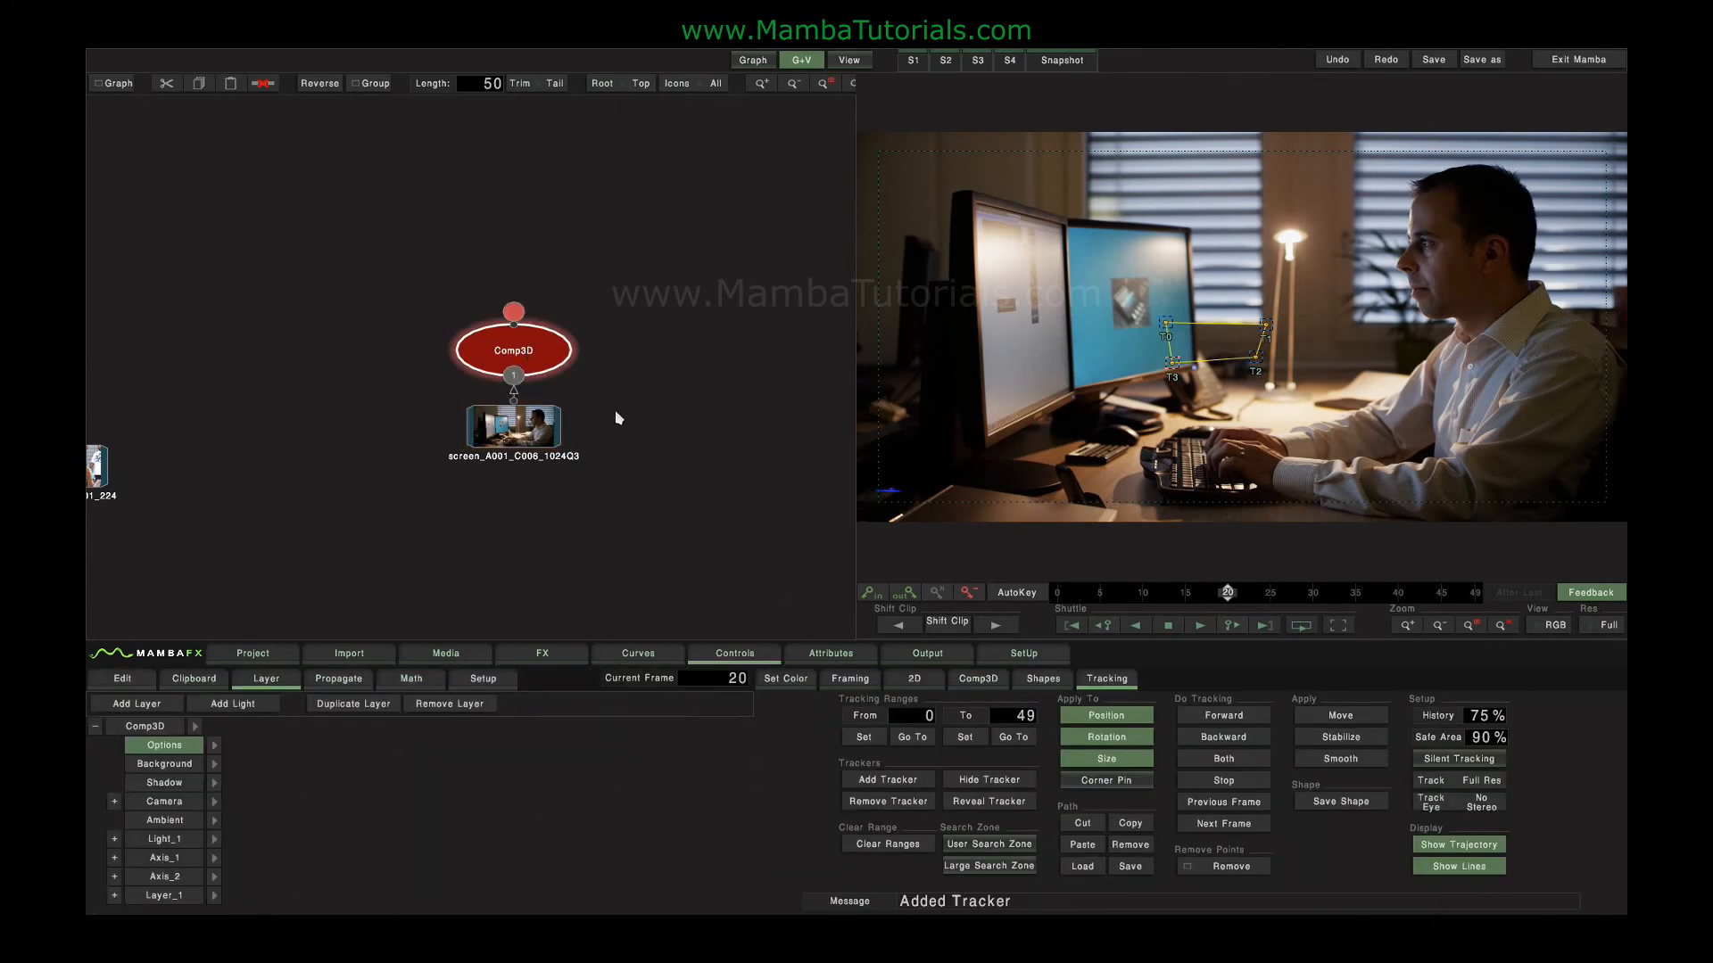
pyautogui.click(536, 431)
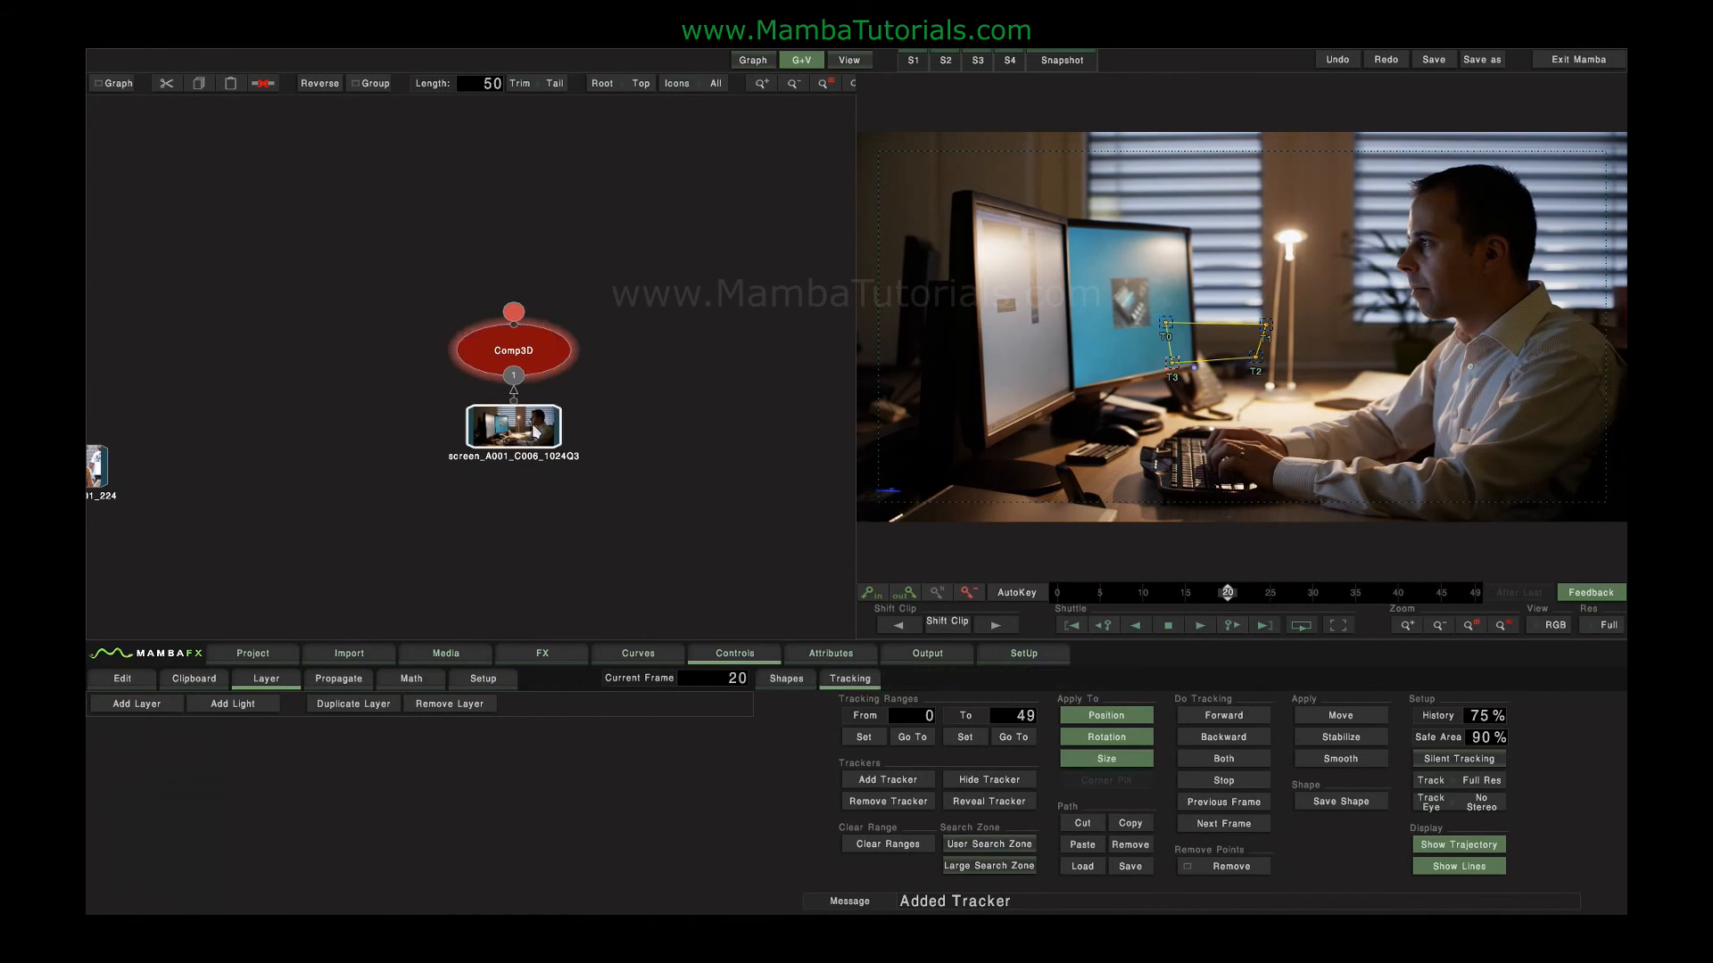
pyautogui.click(531, 352)
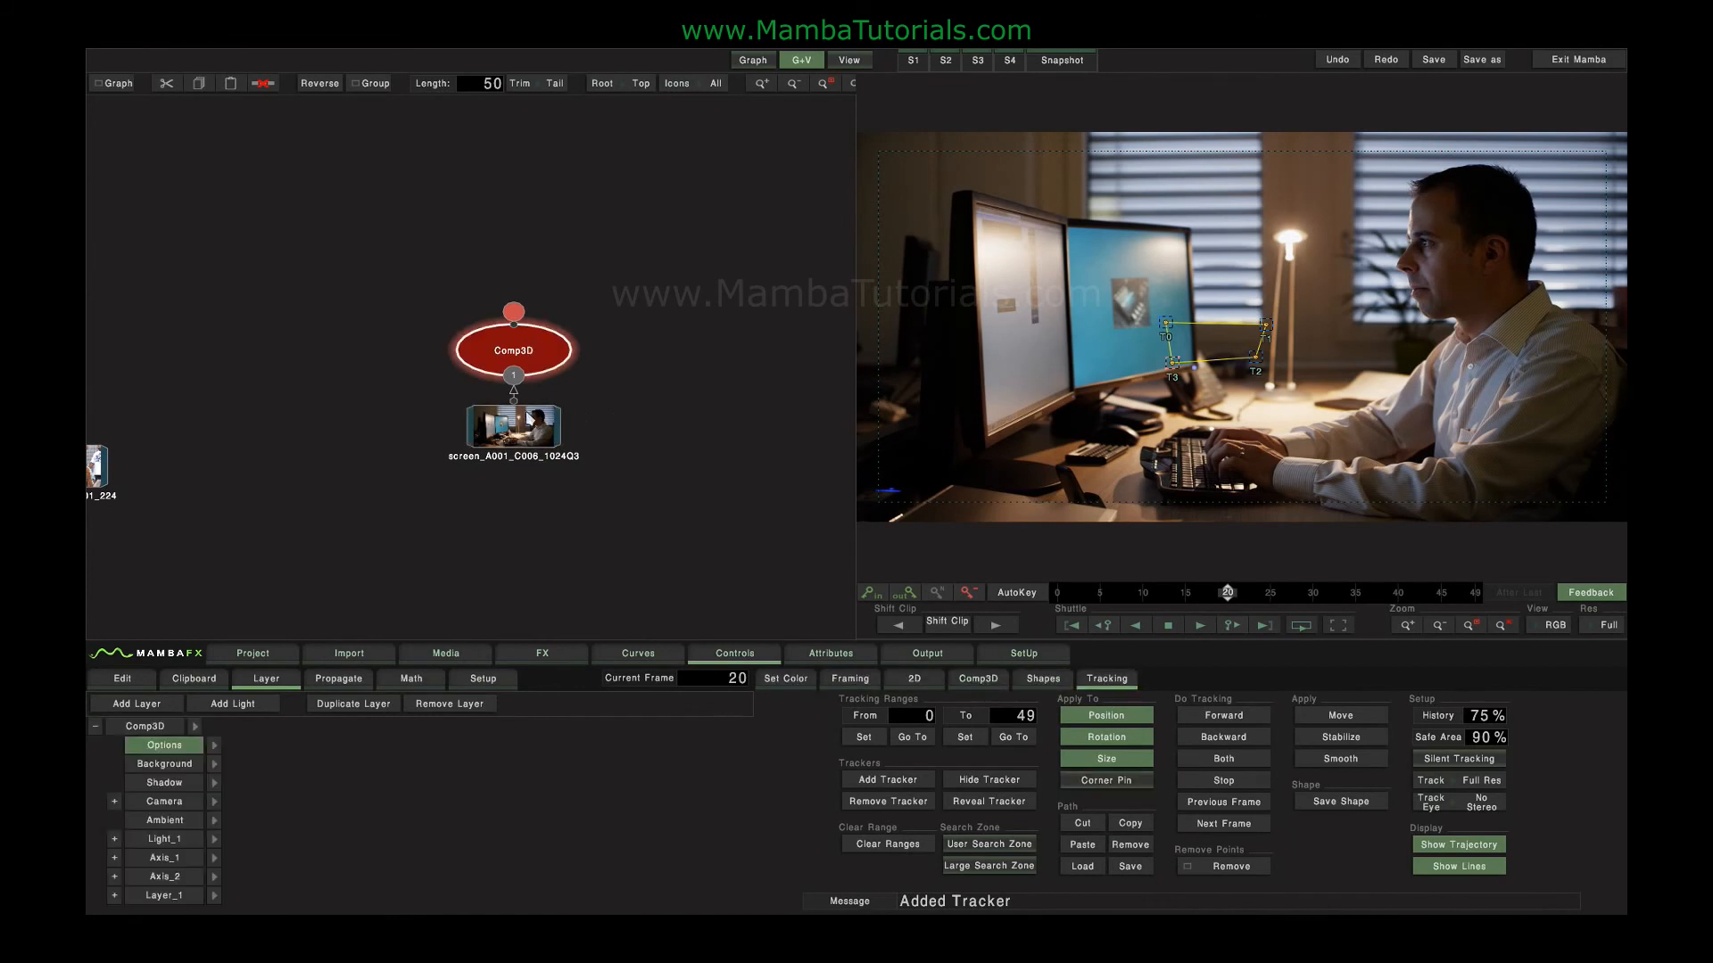
pyautogui.click(530, 419)
pyautogui.click(532, 355)
# - Delete the four existing trackers, enable Corner Pin for Comp3D, and remove the trackers it generates
pyautogui.moveTo(1252, 370); pyautogui.dragTo(1277, 397)
pyautogui.press('Delete')
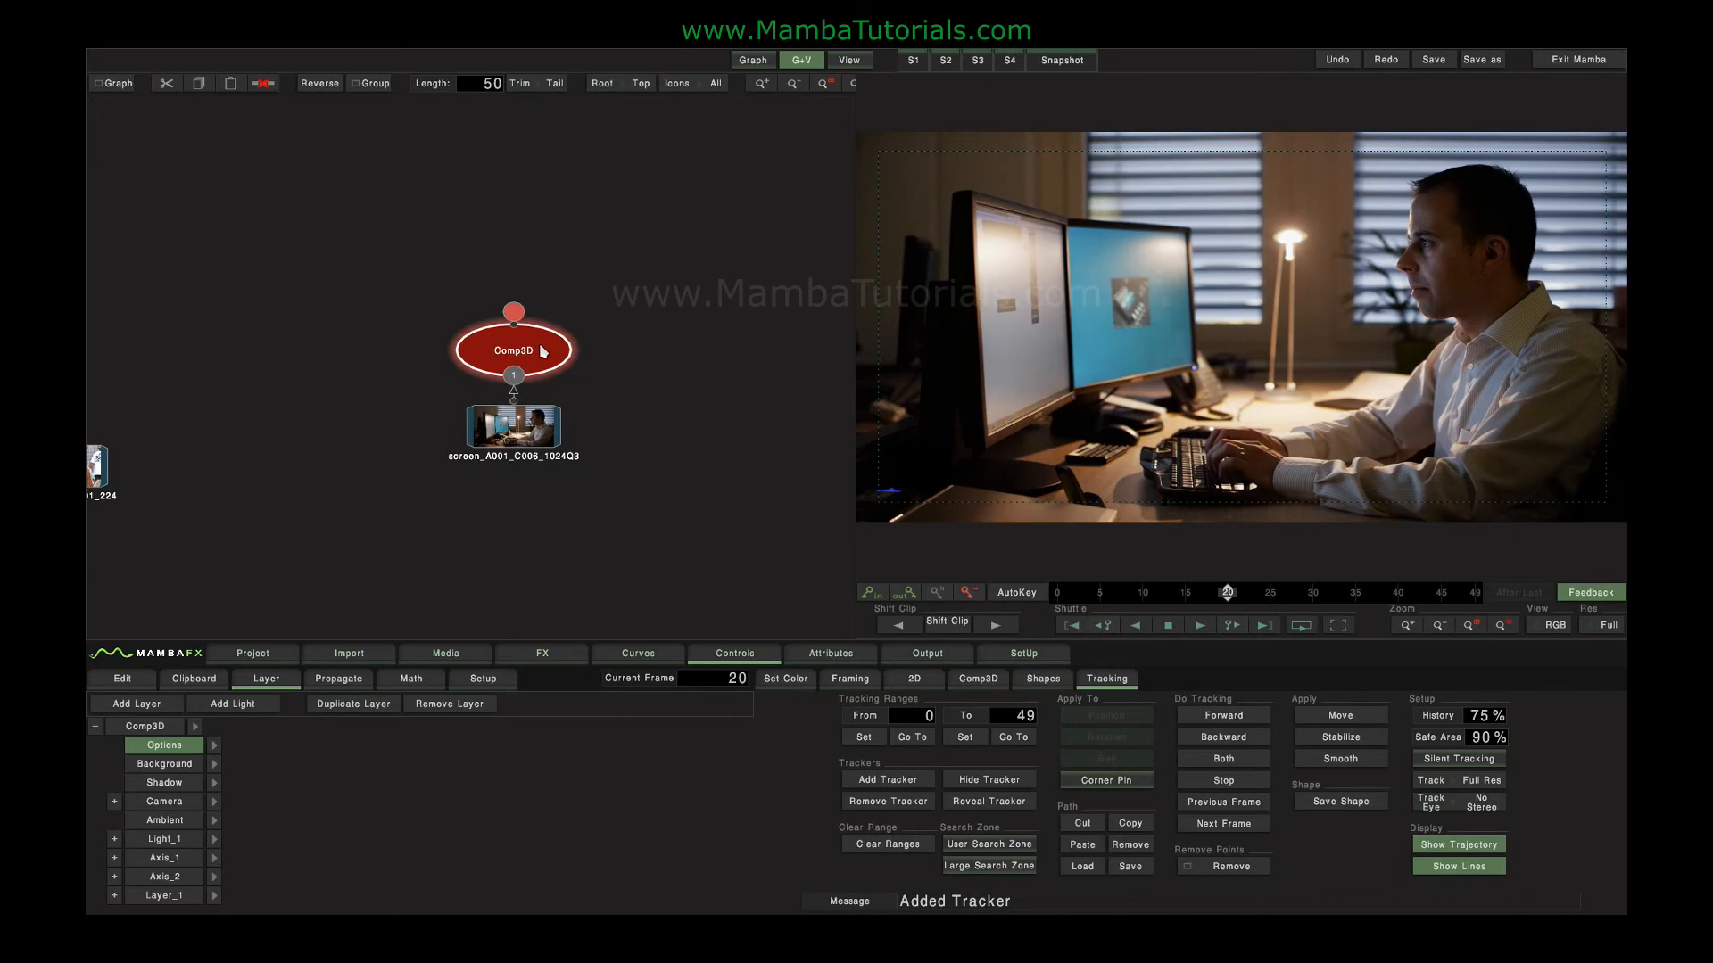
pyautogui.click(1092, 781)
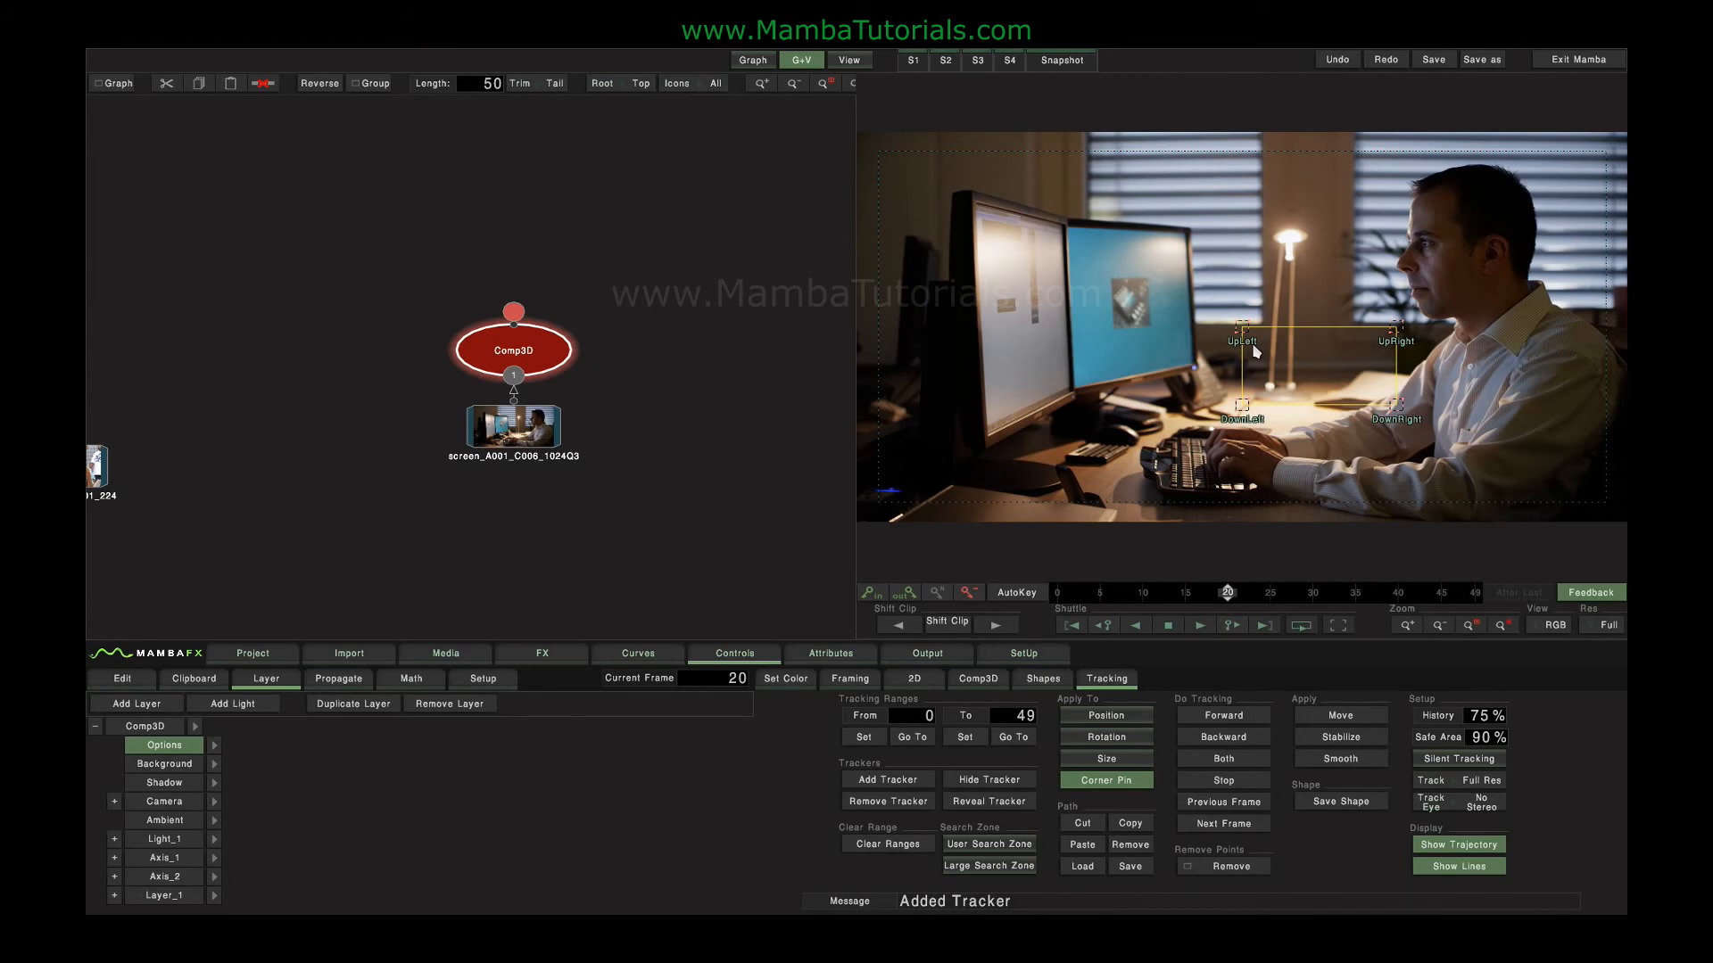
pyautogui.moveTo(1142, 251); pyautogui.dragTo(1485, 442)
pyautogui.press('Delete')
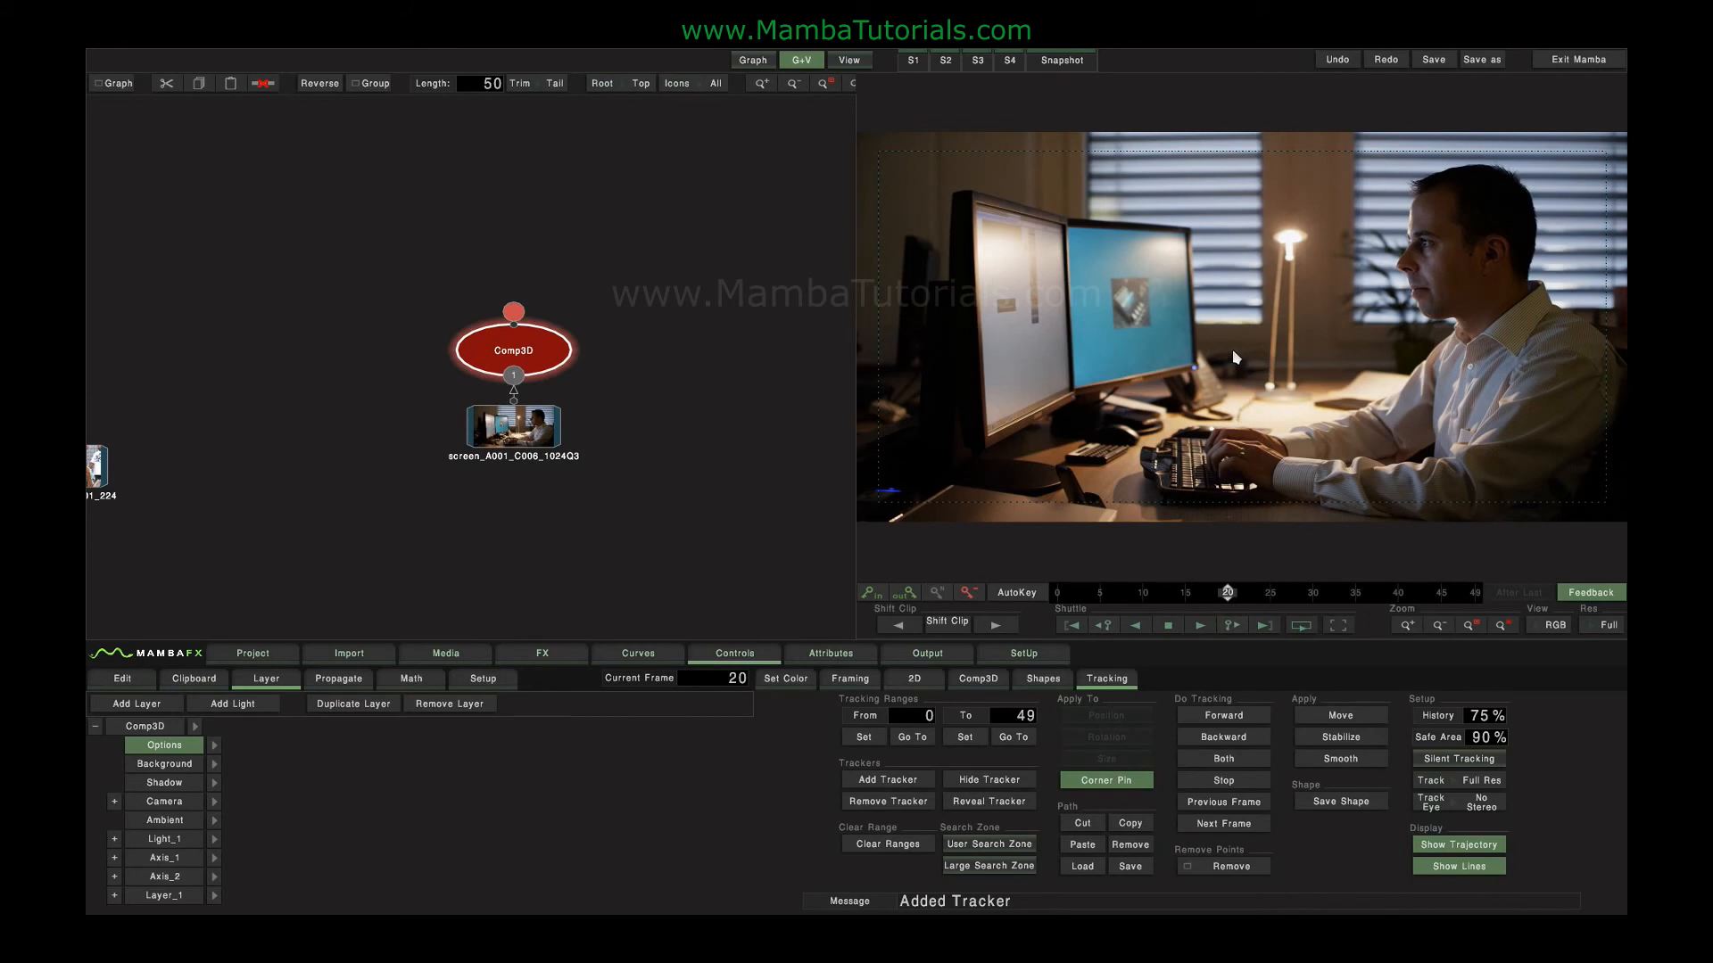
# - Add four corner-pin trackers one by one, arranging them in a rectangle between the blue monitor and the desk lamp
pyautogui.click(1241, 328)
pyautogui.moveTo(1241, 328); pyautogui.dragTo(1279, 384)
pyautogui.press('a')
pyautogui.press('a')
pyautogui.press('a')
pyautogui.moveTo(1241, 328); pyautogui.dragTo(1152, 381)
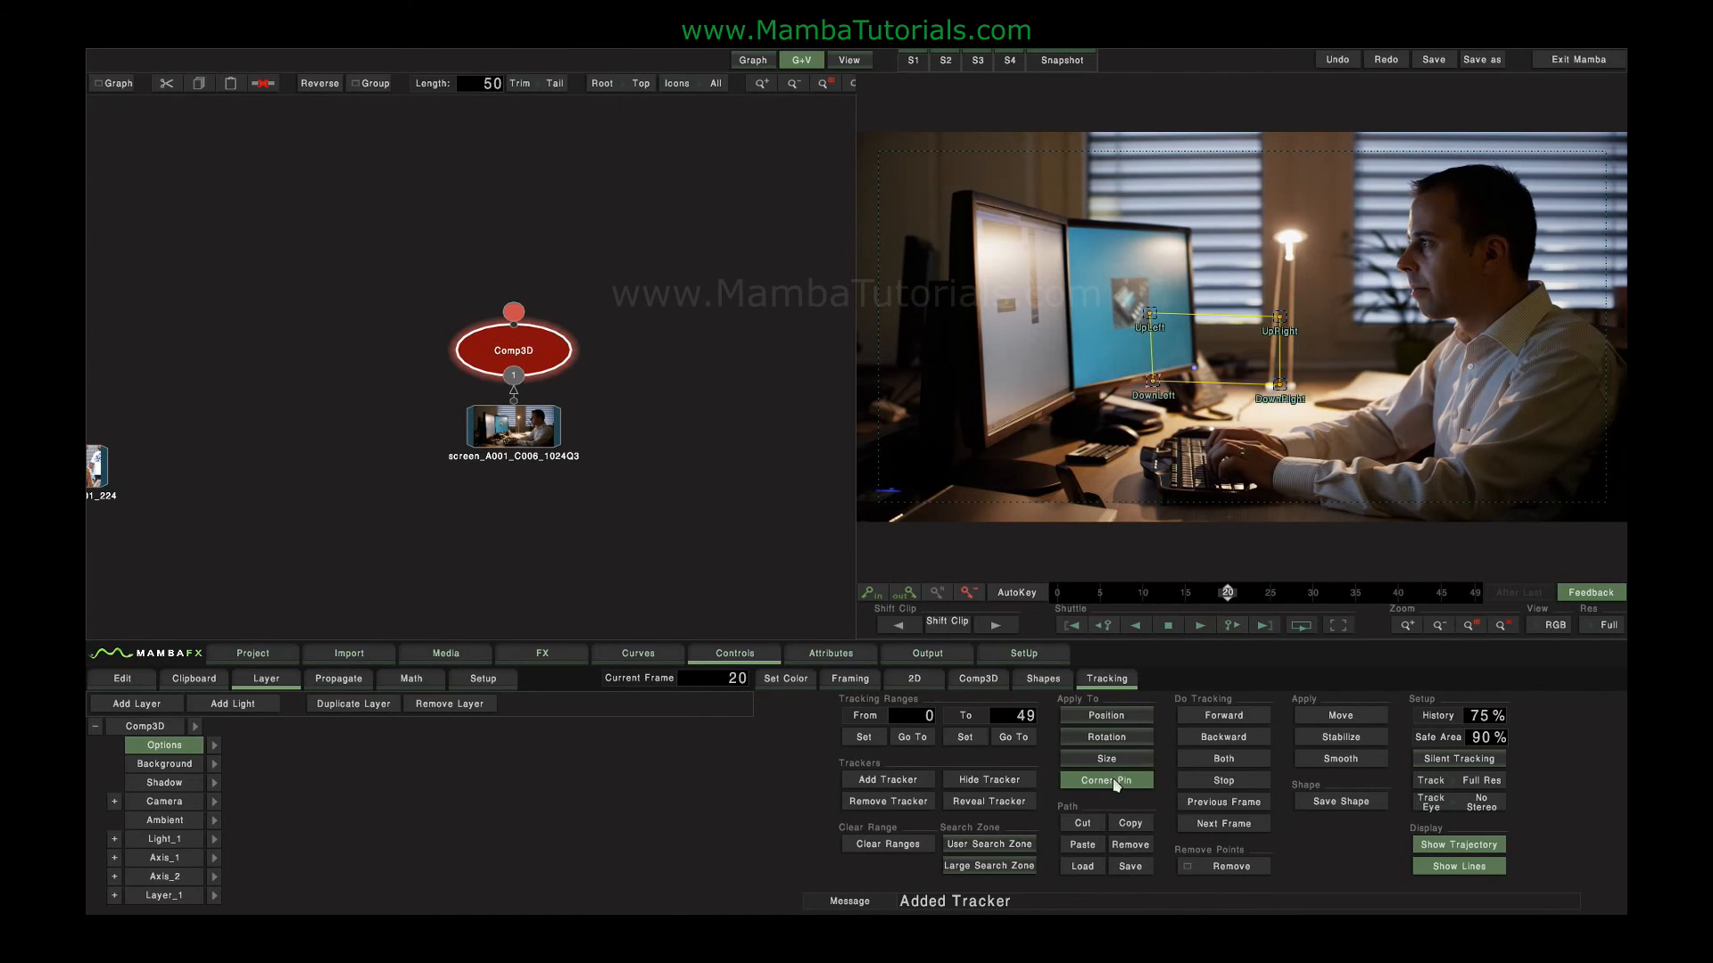
# - At frame 49, place the UpLeft, UpRight, DownRight and DownLeft trackers on the matching corners of the white monitor's screen
pyautogui.moveTo(1230, 596); pyautogui.dragTo(1474, 594)
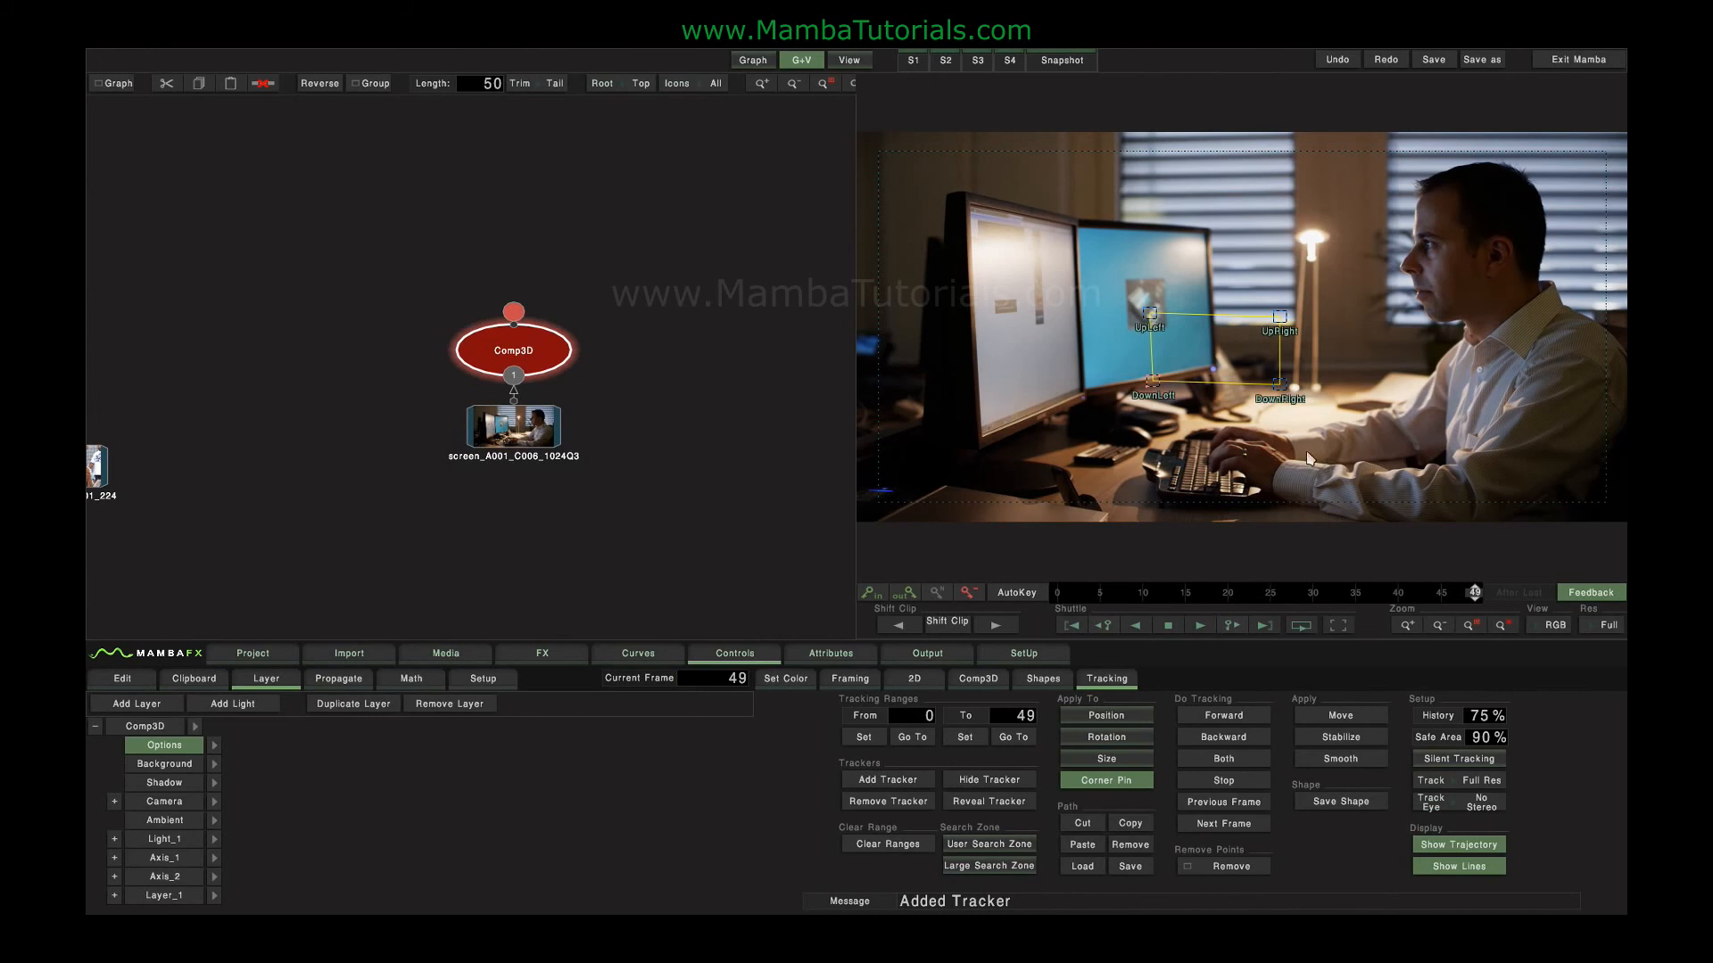
pyautogui.click(849, 60)
pyautogui.moveTo(1033, 291); pyautogui.dragTo(1084, 362)
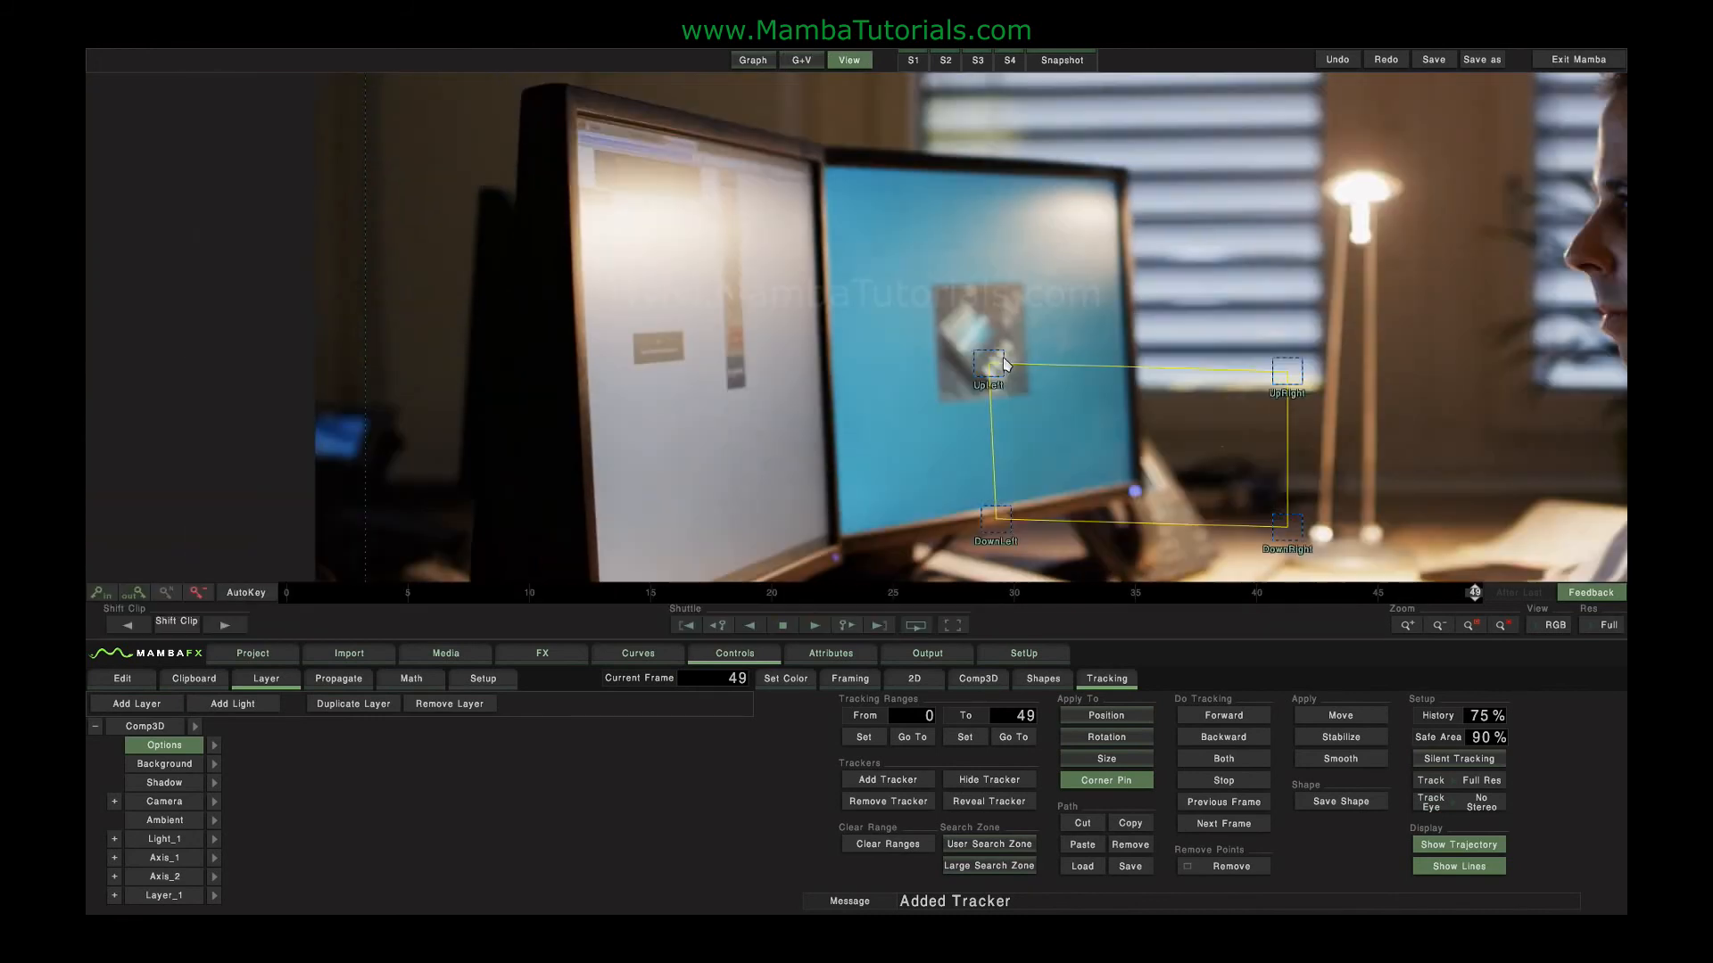
pyautogui.moveTo(981, 382); pyautogui.dragTo(571, 127)
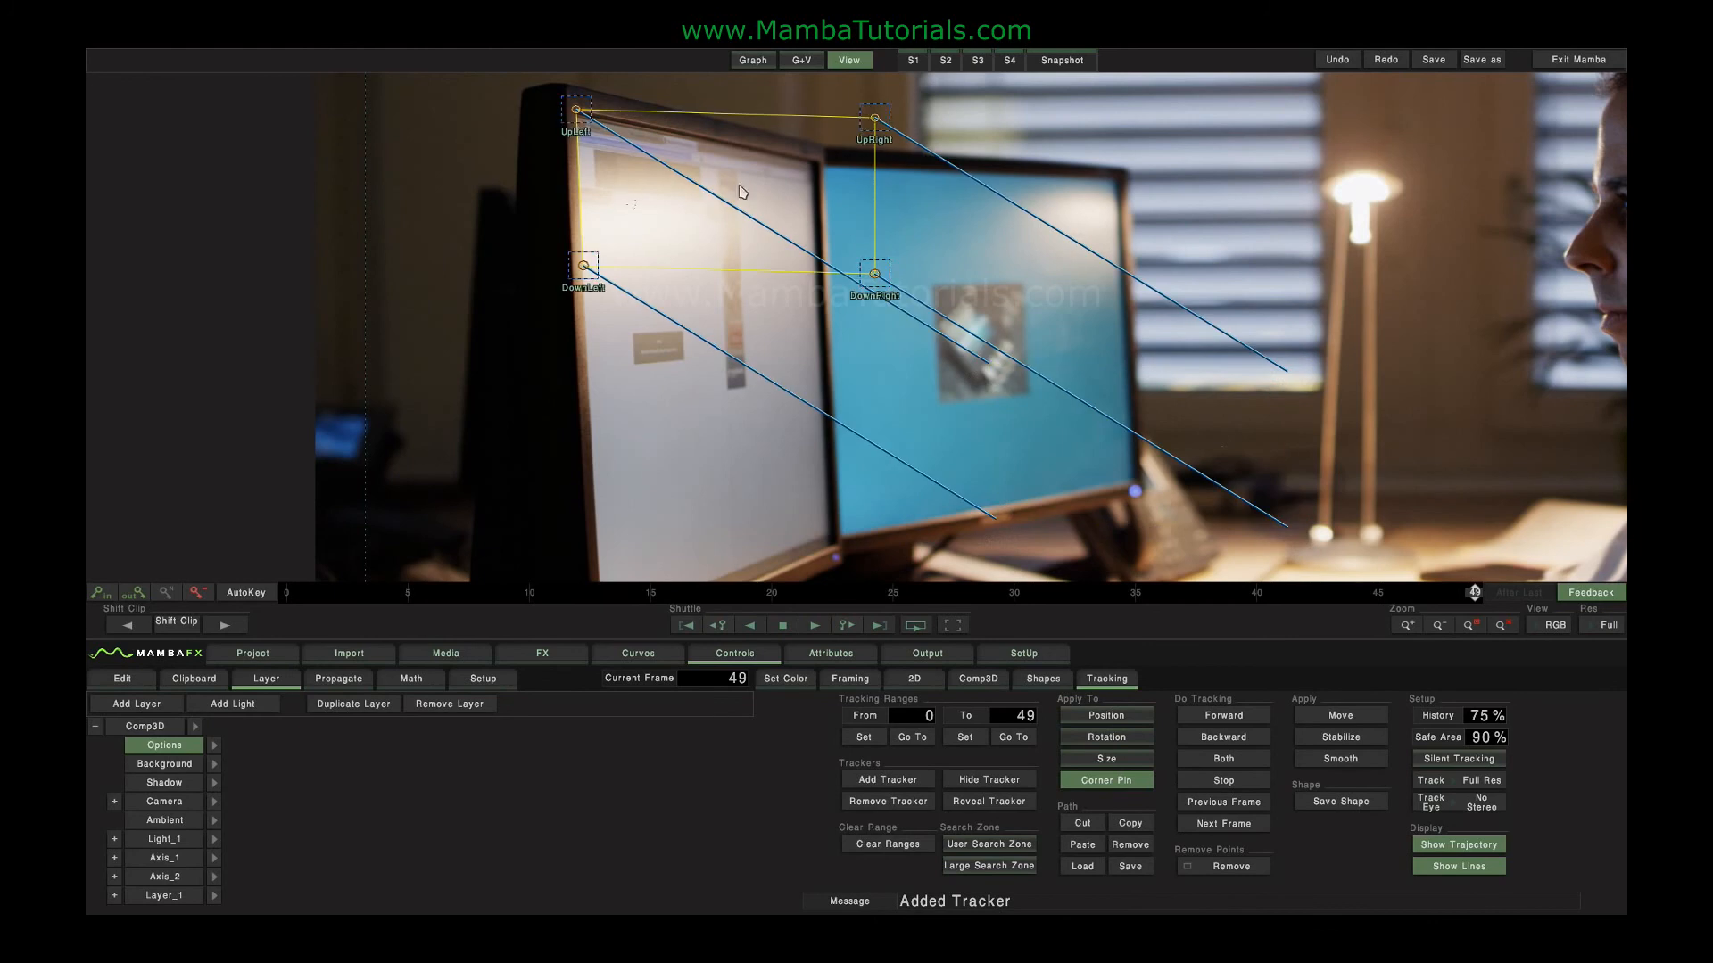
pyautogui.moveTo(879, 127); pyautogui.dragTo(813, 166)
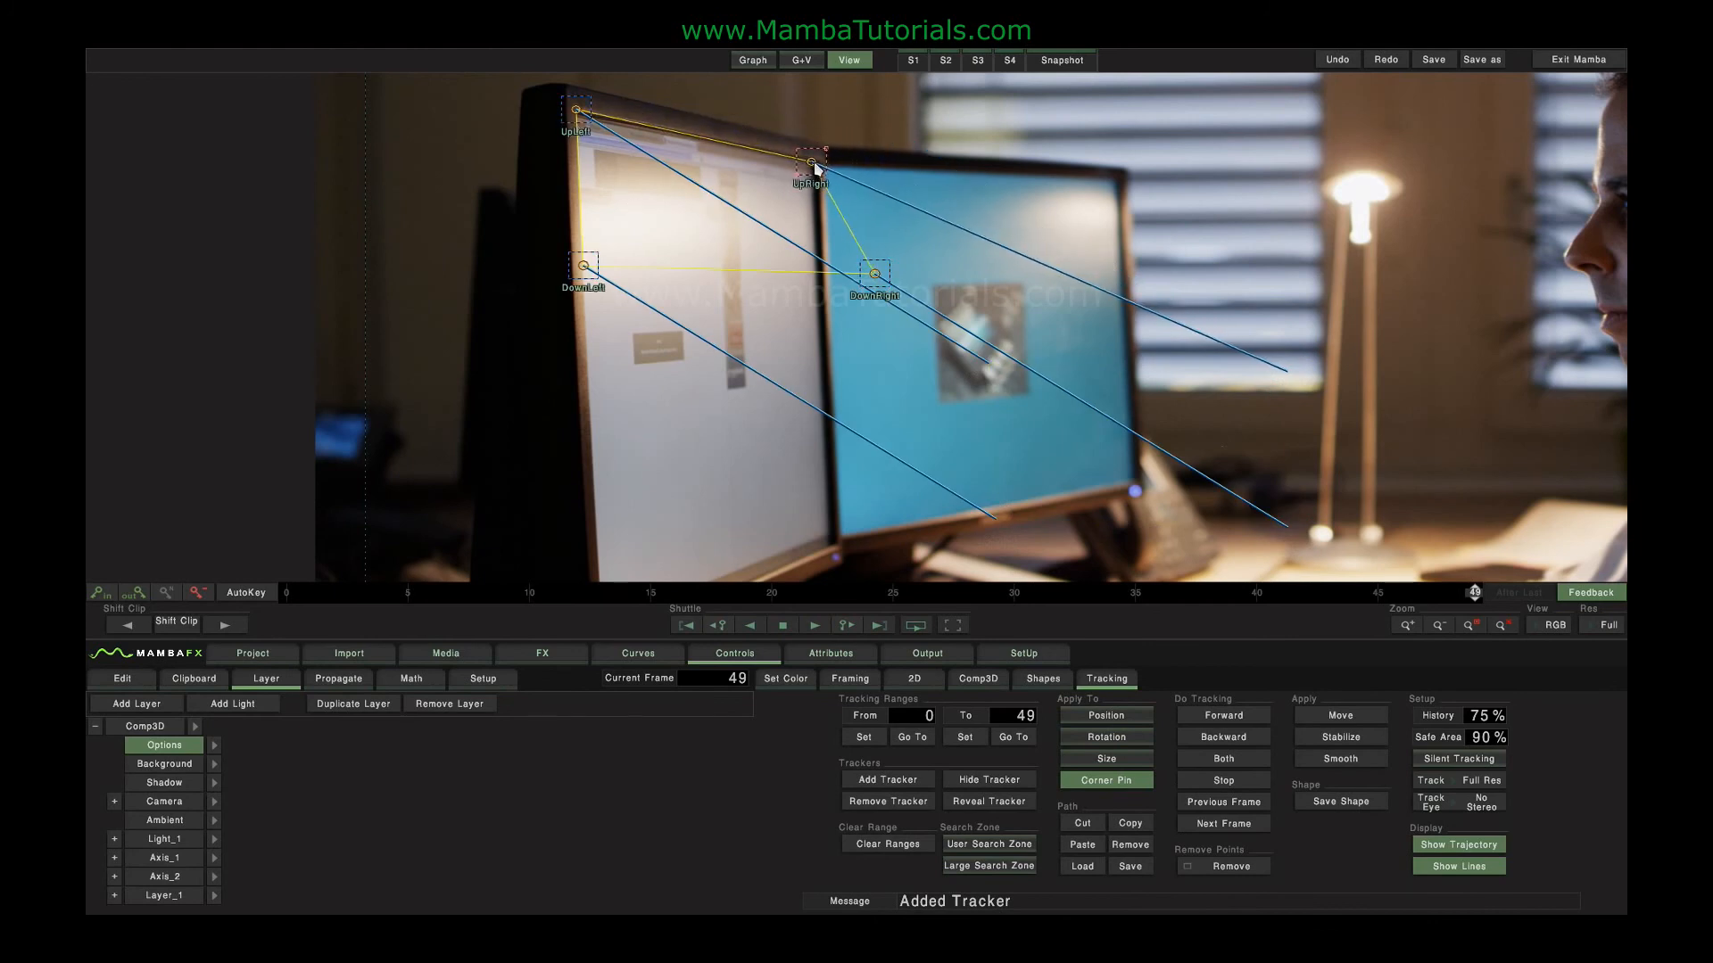
pyautogui.moveTo(876, 275); pyautogui.dragTo(830, 559)
pyautogui.moveTo(739, 512); pyautogui.dragTo(940, 302)
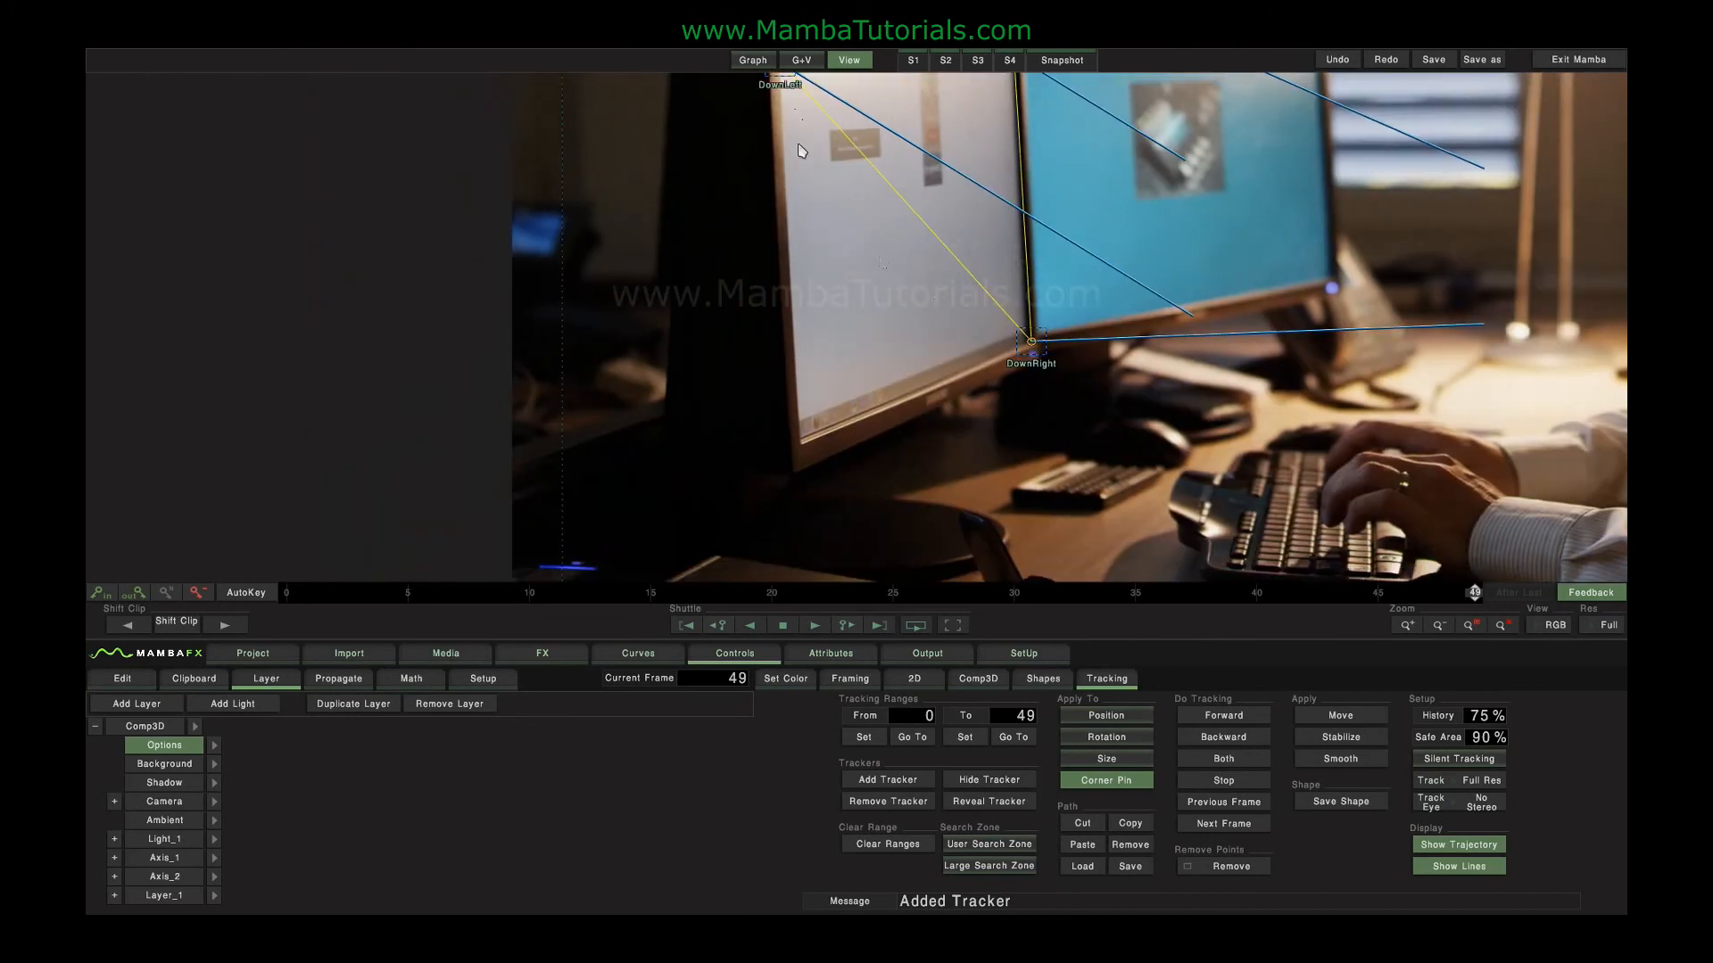
pyautogui.moveTo(780, 125); pyautogui.dragTo(806, 498)
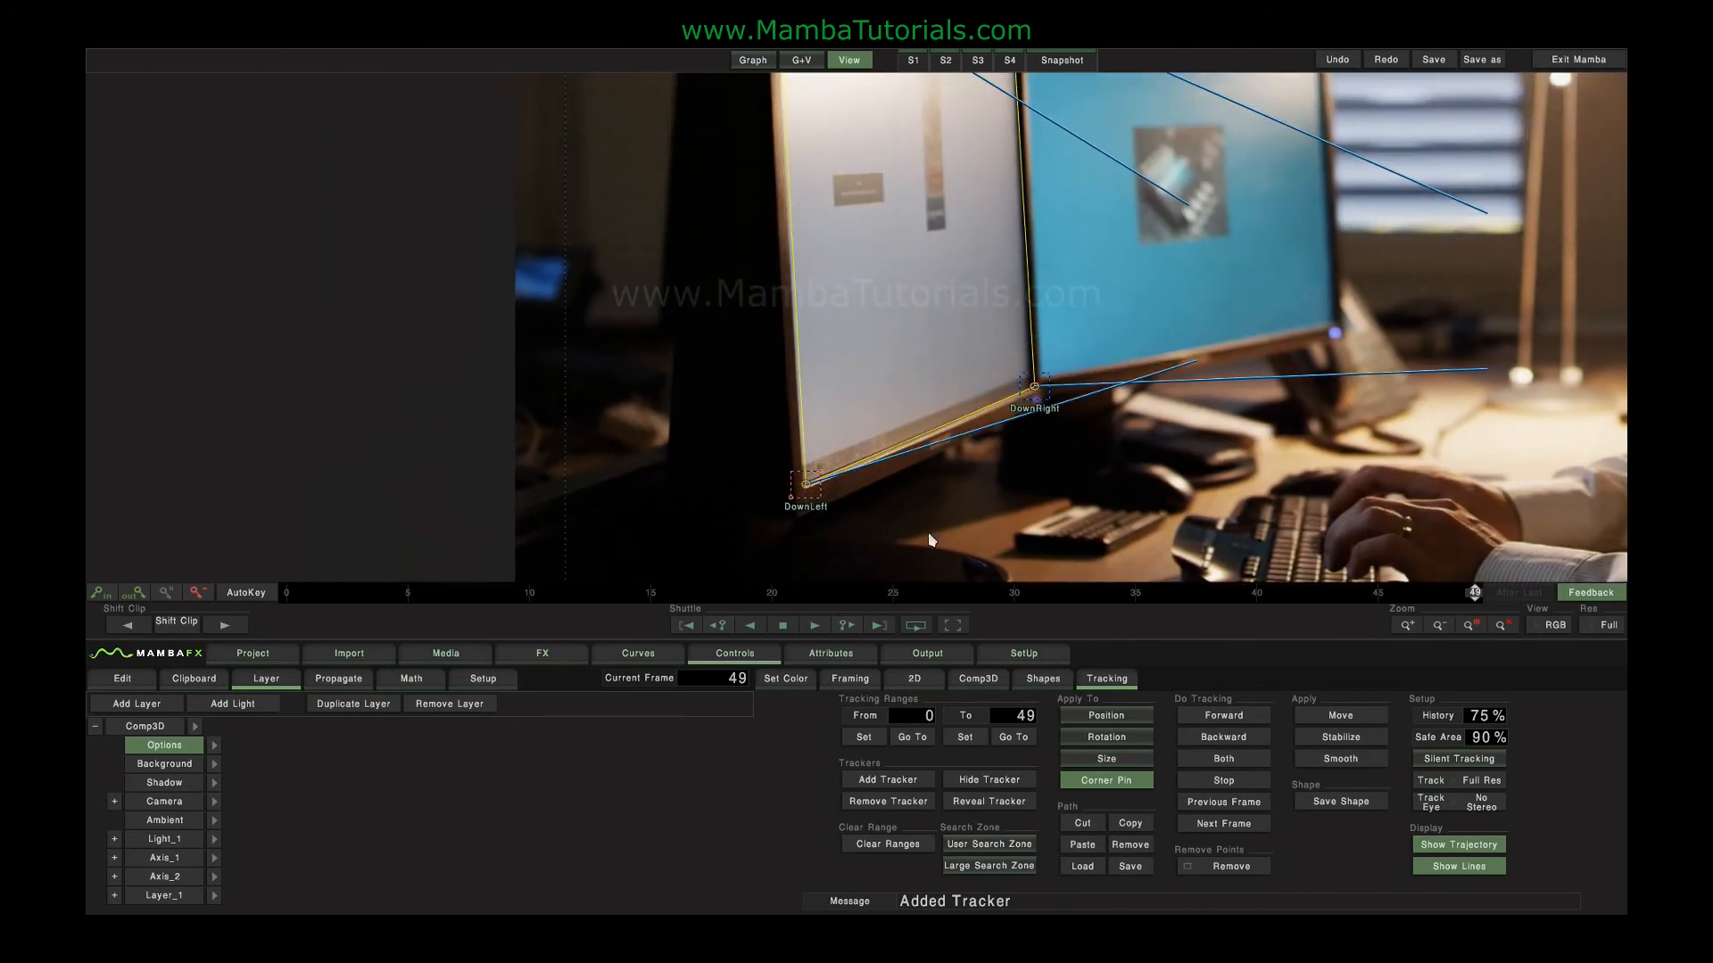
pyautogui.click(1469, 625)
pyautogui.click(1502, 624)
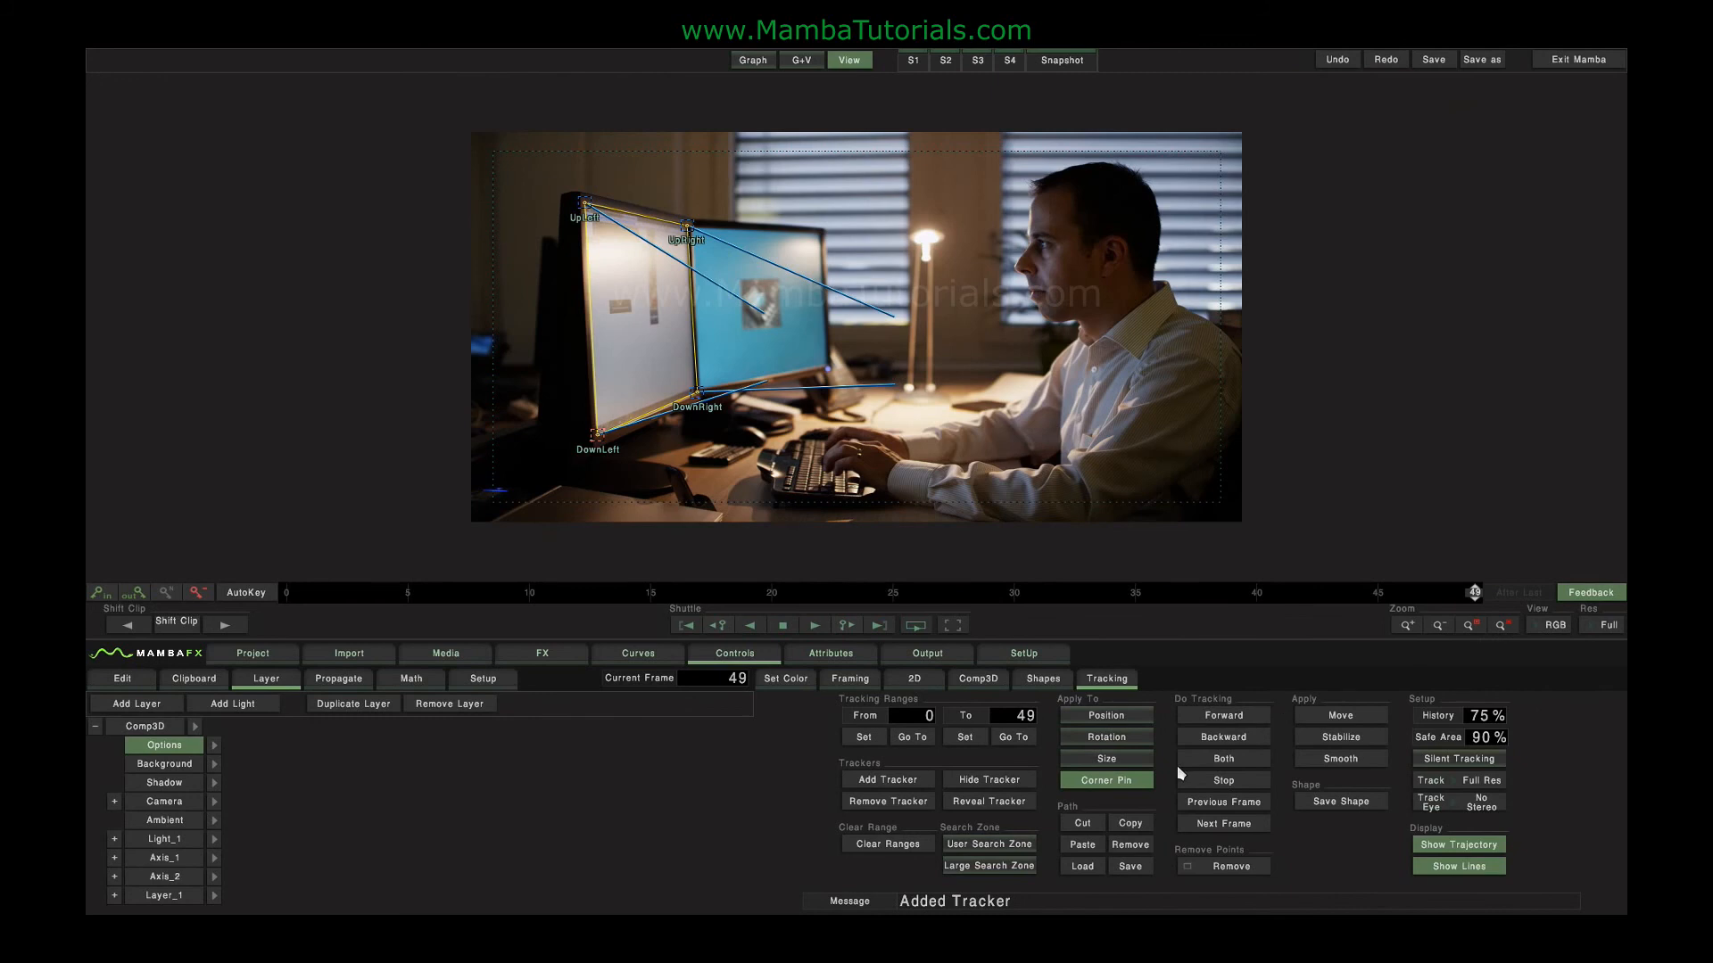
# - Track the four monitor corners in both directions over frames 0 to 49, and check the result through to frame 49
pyautogui.click(1220, 764)
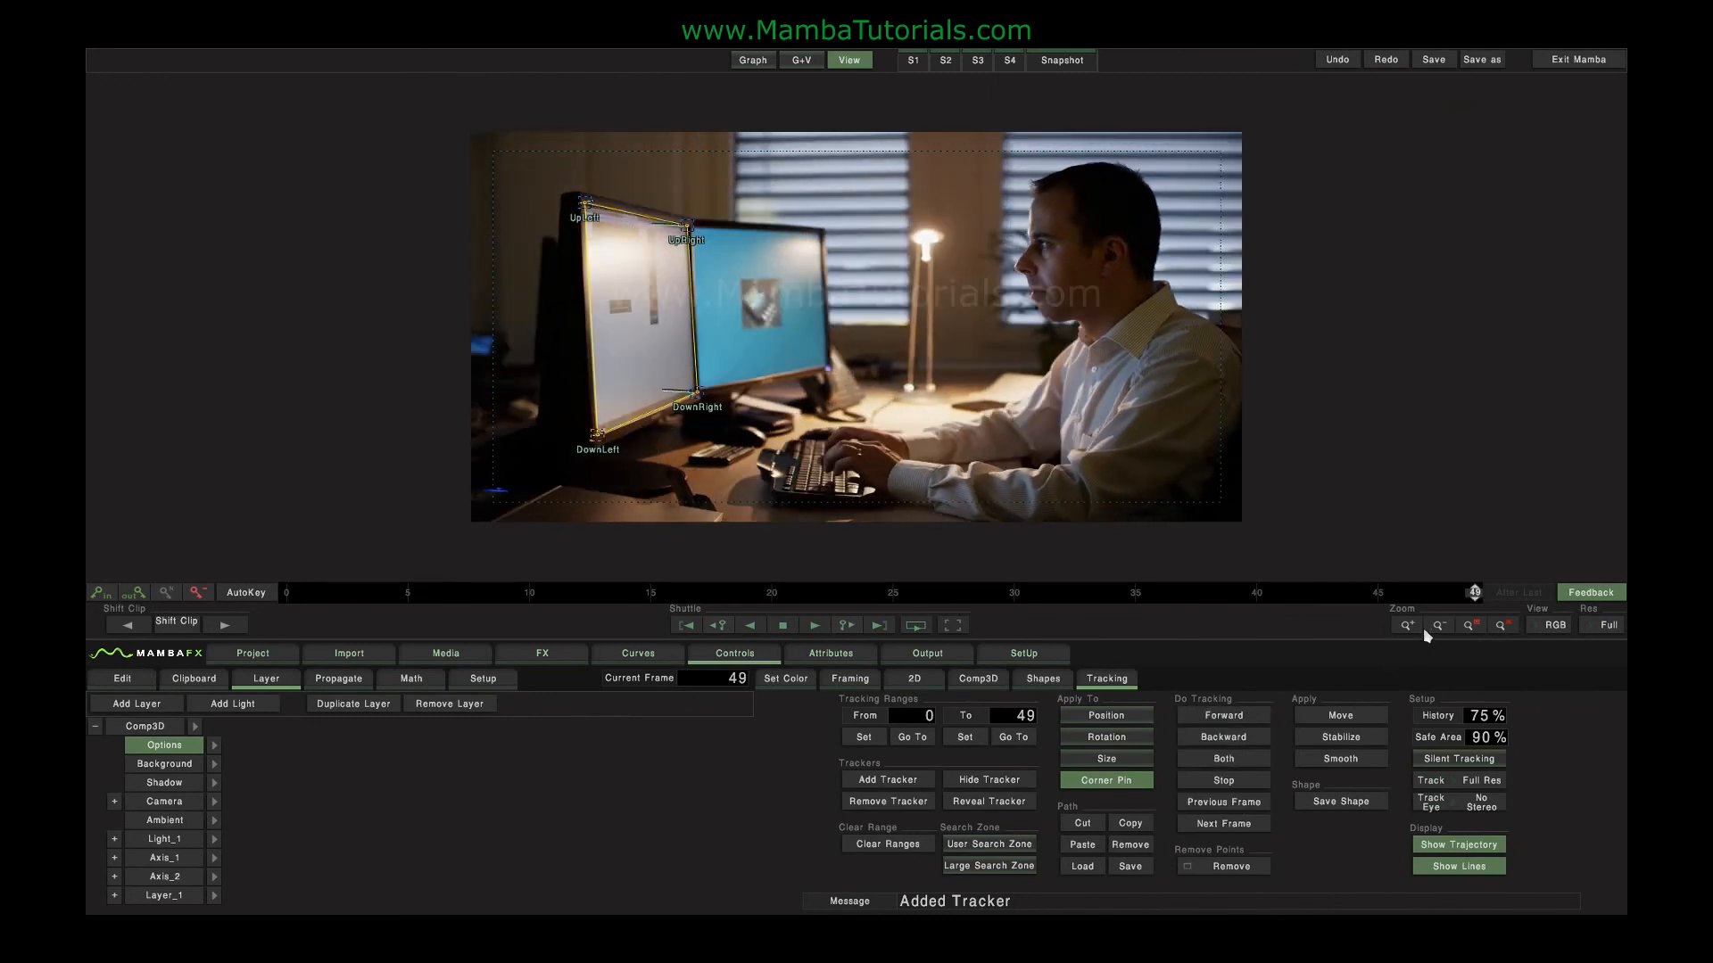
pyautogui.moveTo(1474, 597)
pyautogui.mouseDown()
pyautogui.moveTo(304, 580)
pyautogui.moveTo(1259, 575)
pyautogui.moveTo(1468, 590)
pyautogui.mouseUp()
pyautogui.moveTo(795, 460); pyautogui.dragTo(668, 201)
pyautogui.click(970, 782)
pyautogui.moveTo(1208, 593); pyautogui.dragTo(1474, 593)
# - Show the node graph beside the viewer, connect the escalator clip as Comp3D's second input, and select Layer_1
pyautogui.click(798, 61)
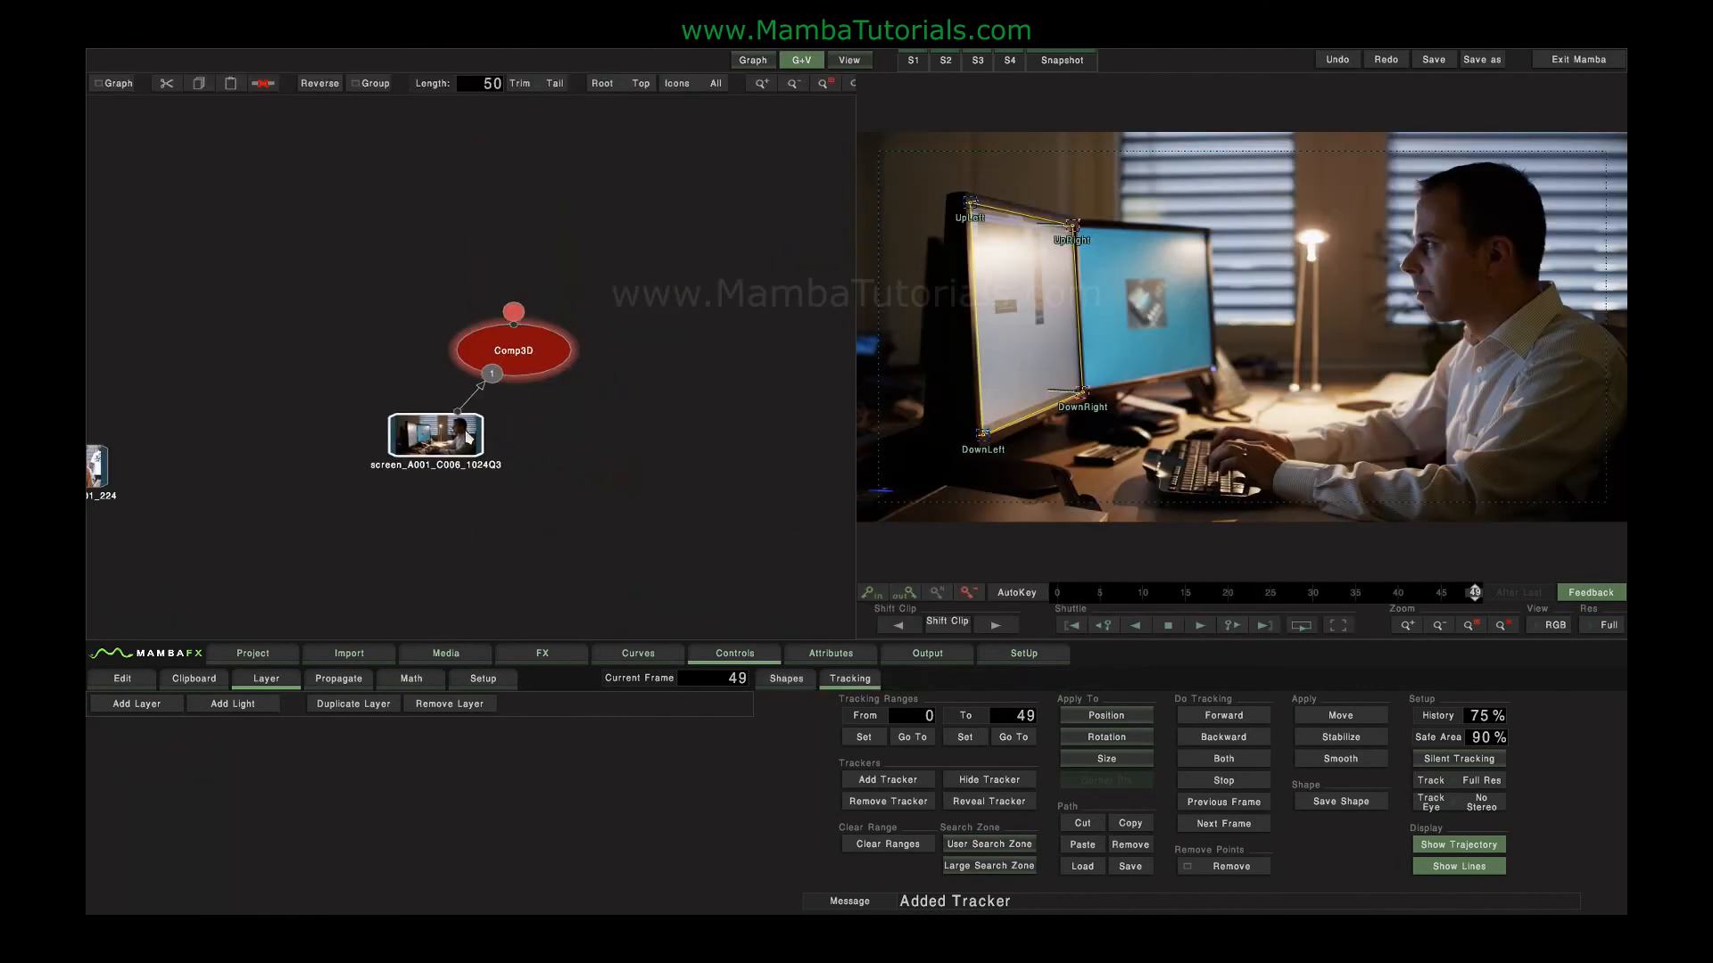
pyautogui.moveTo(157, 474); pyautogui.dragTo(646, 373)
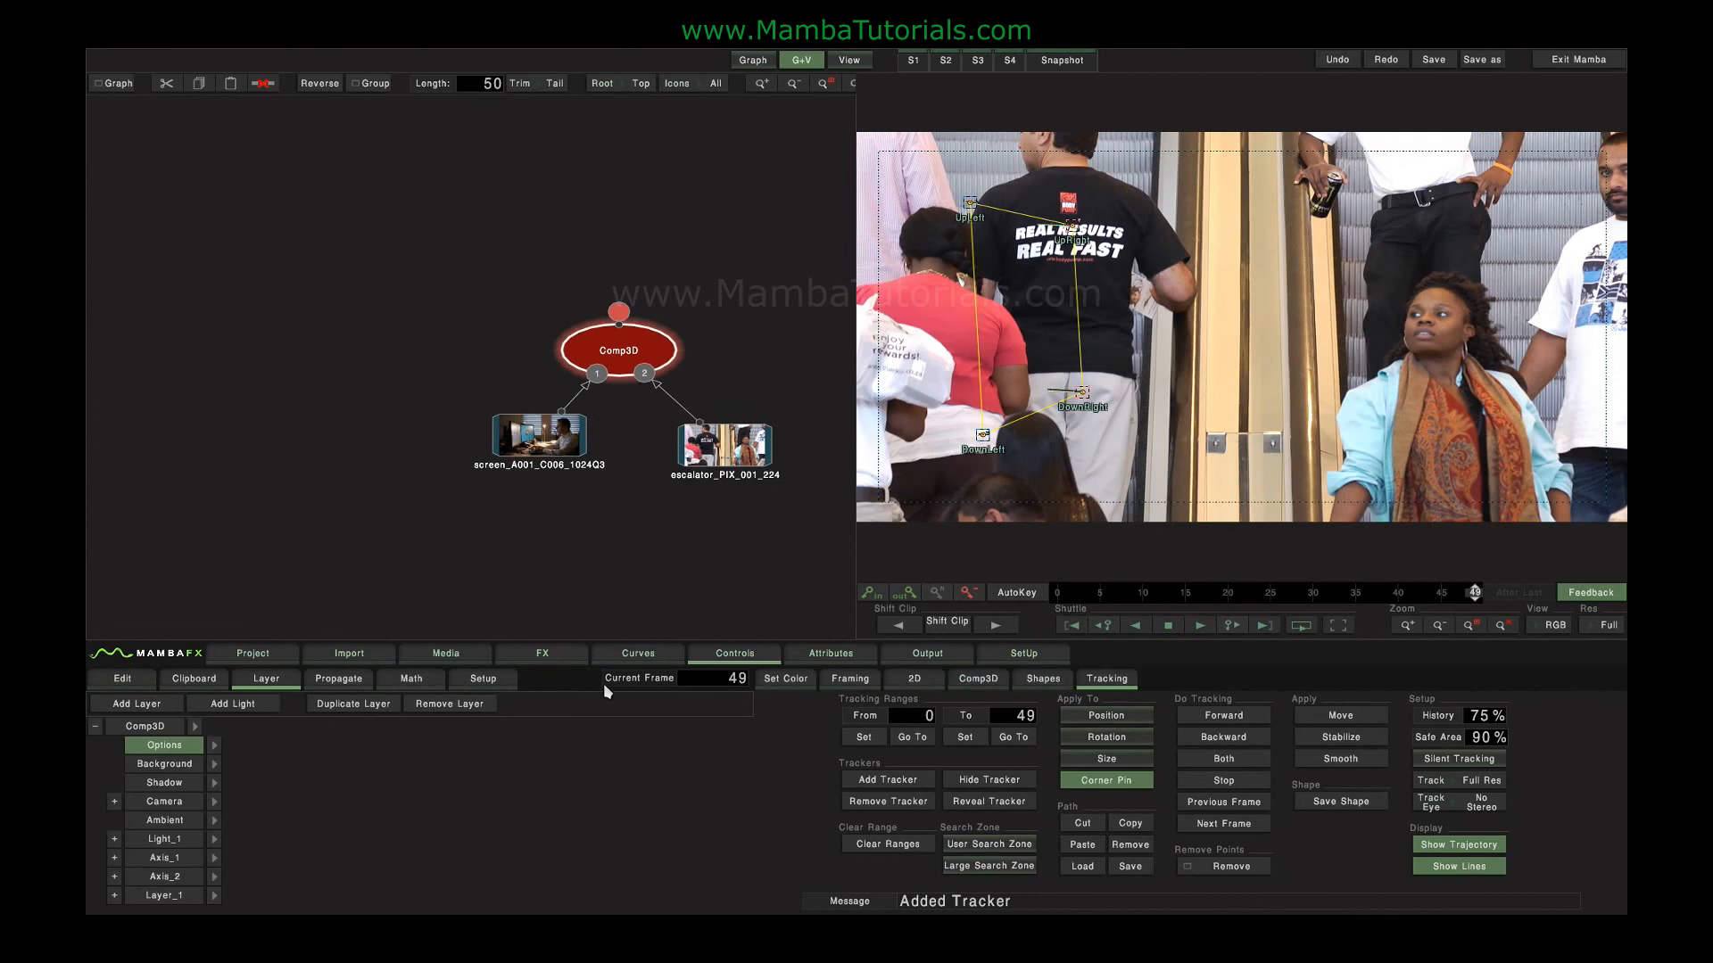
pyautogui.click(182, 897)
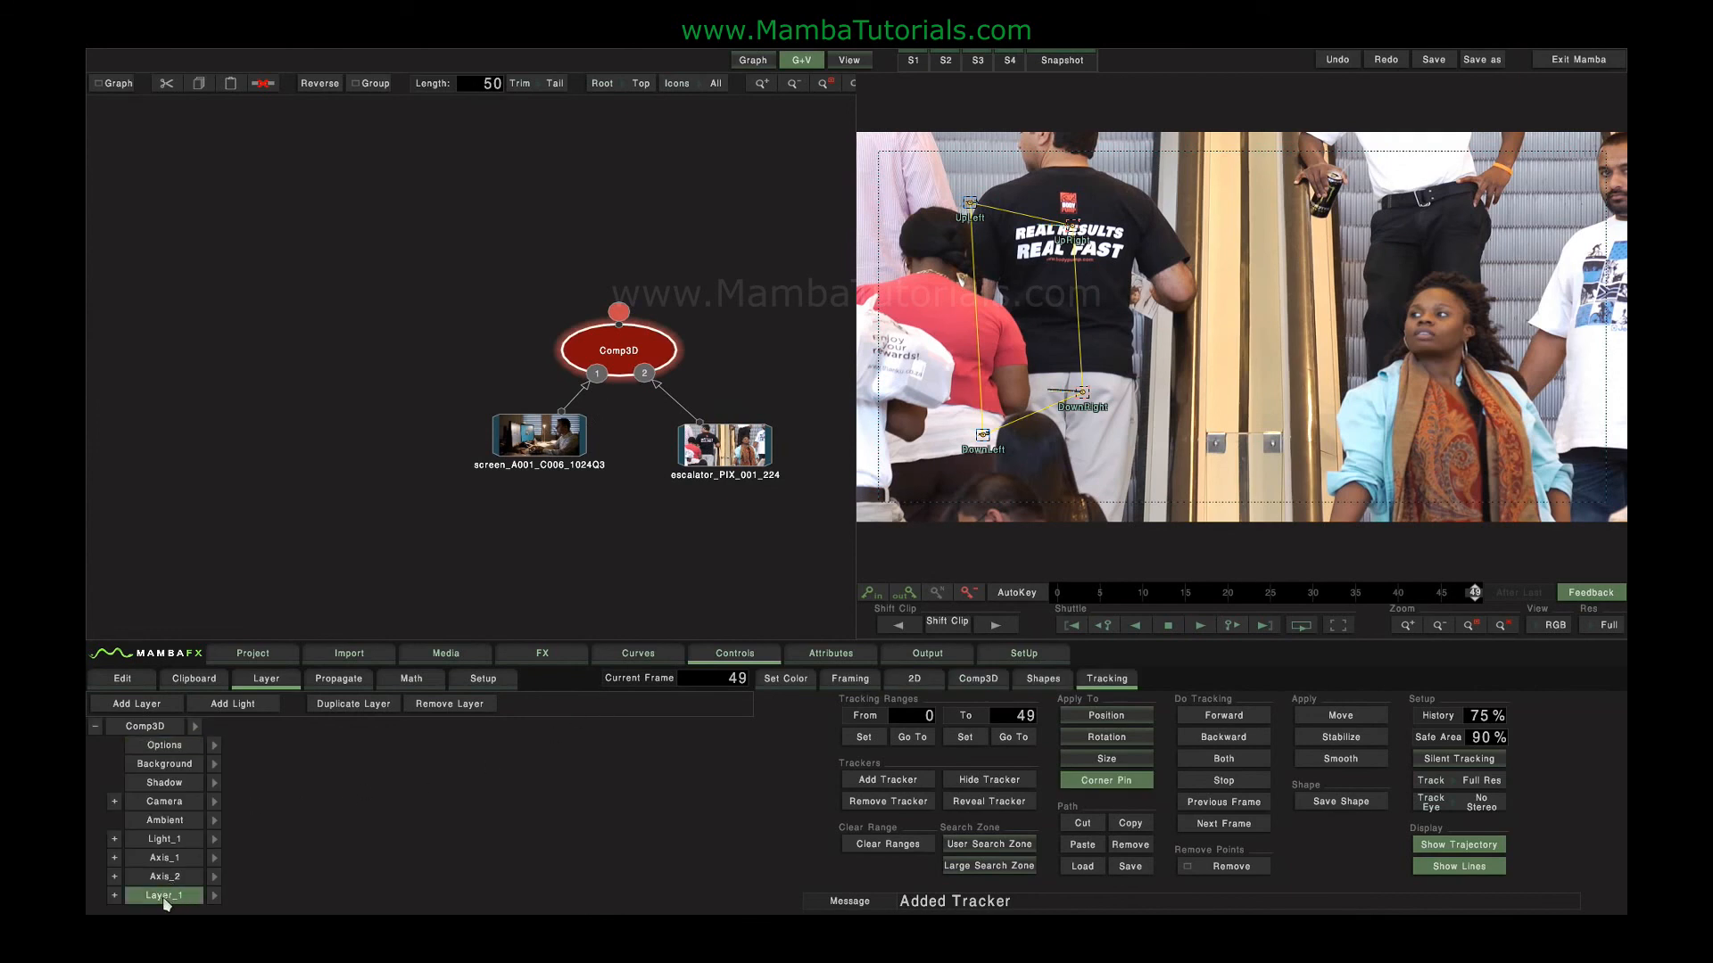
# - Expand Layer_1's Corner parameters and apply the four-corner track to Layer_1 as a move, pinning the escalator clip onto the monitor
pyautogui.click(114, 877)
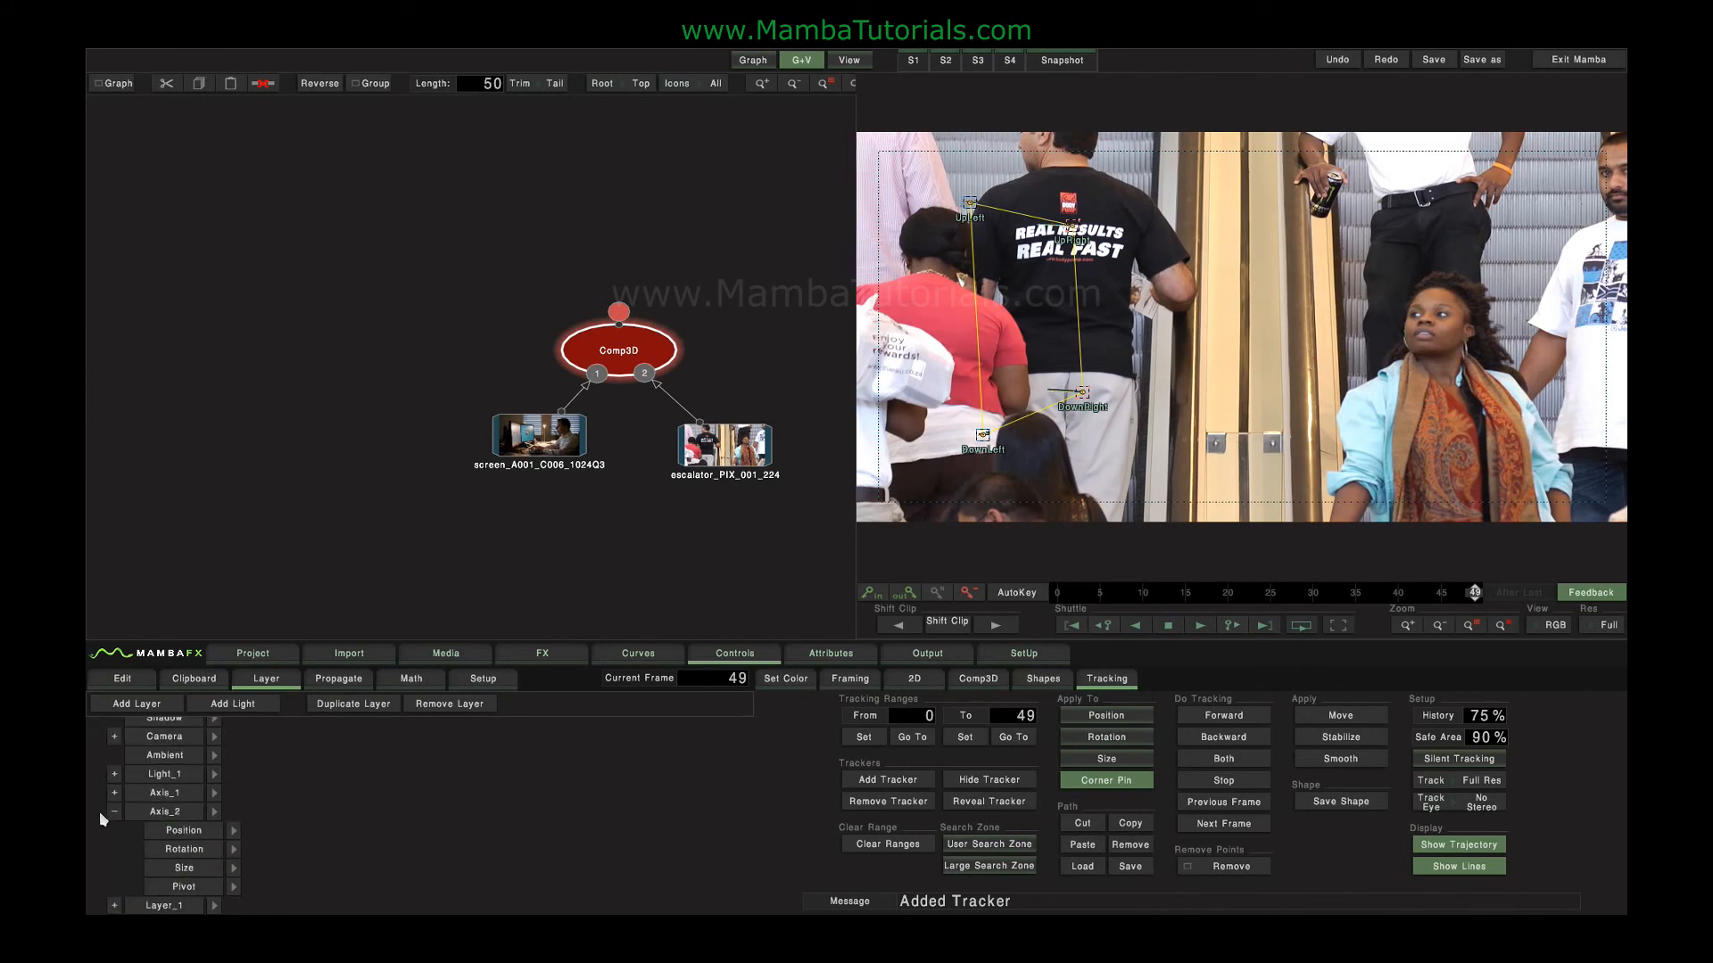
pyautogui.click(114, 812)
pyautogui.click(115, 905)
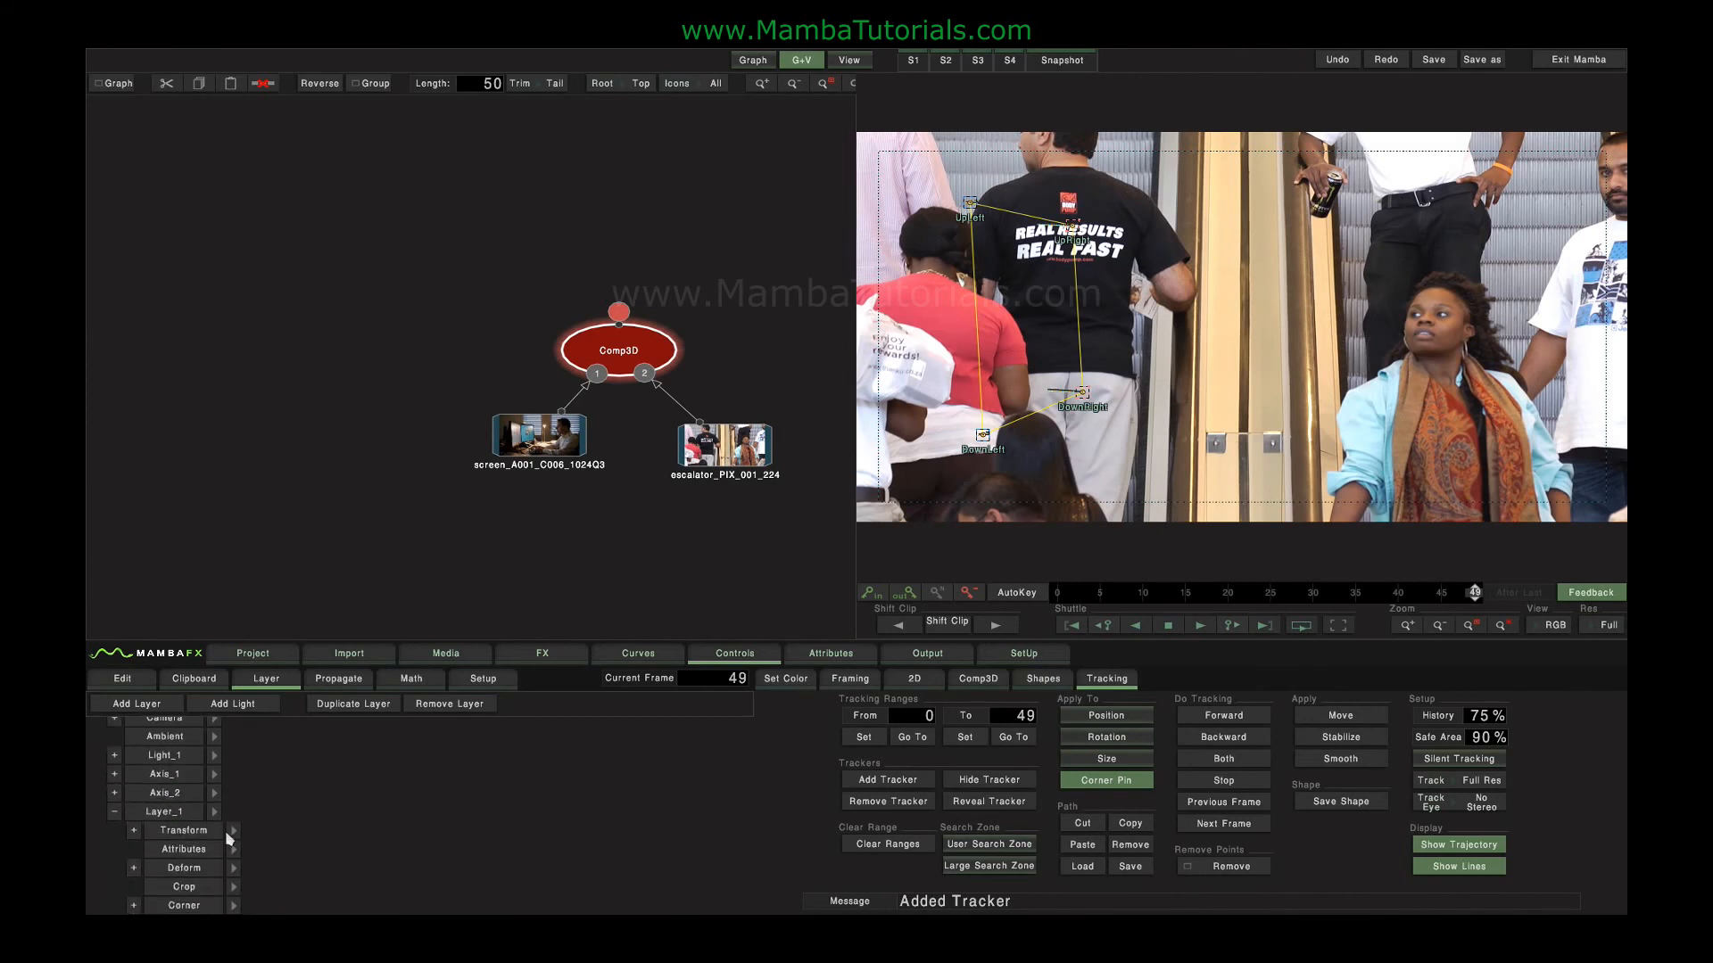
pyautogui.click(134, 905)
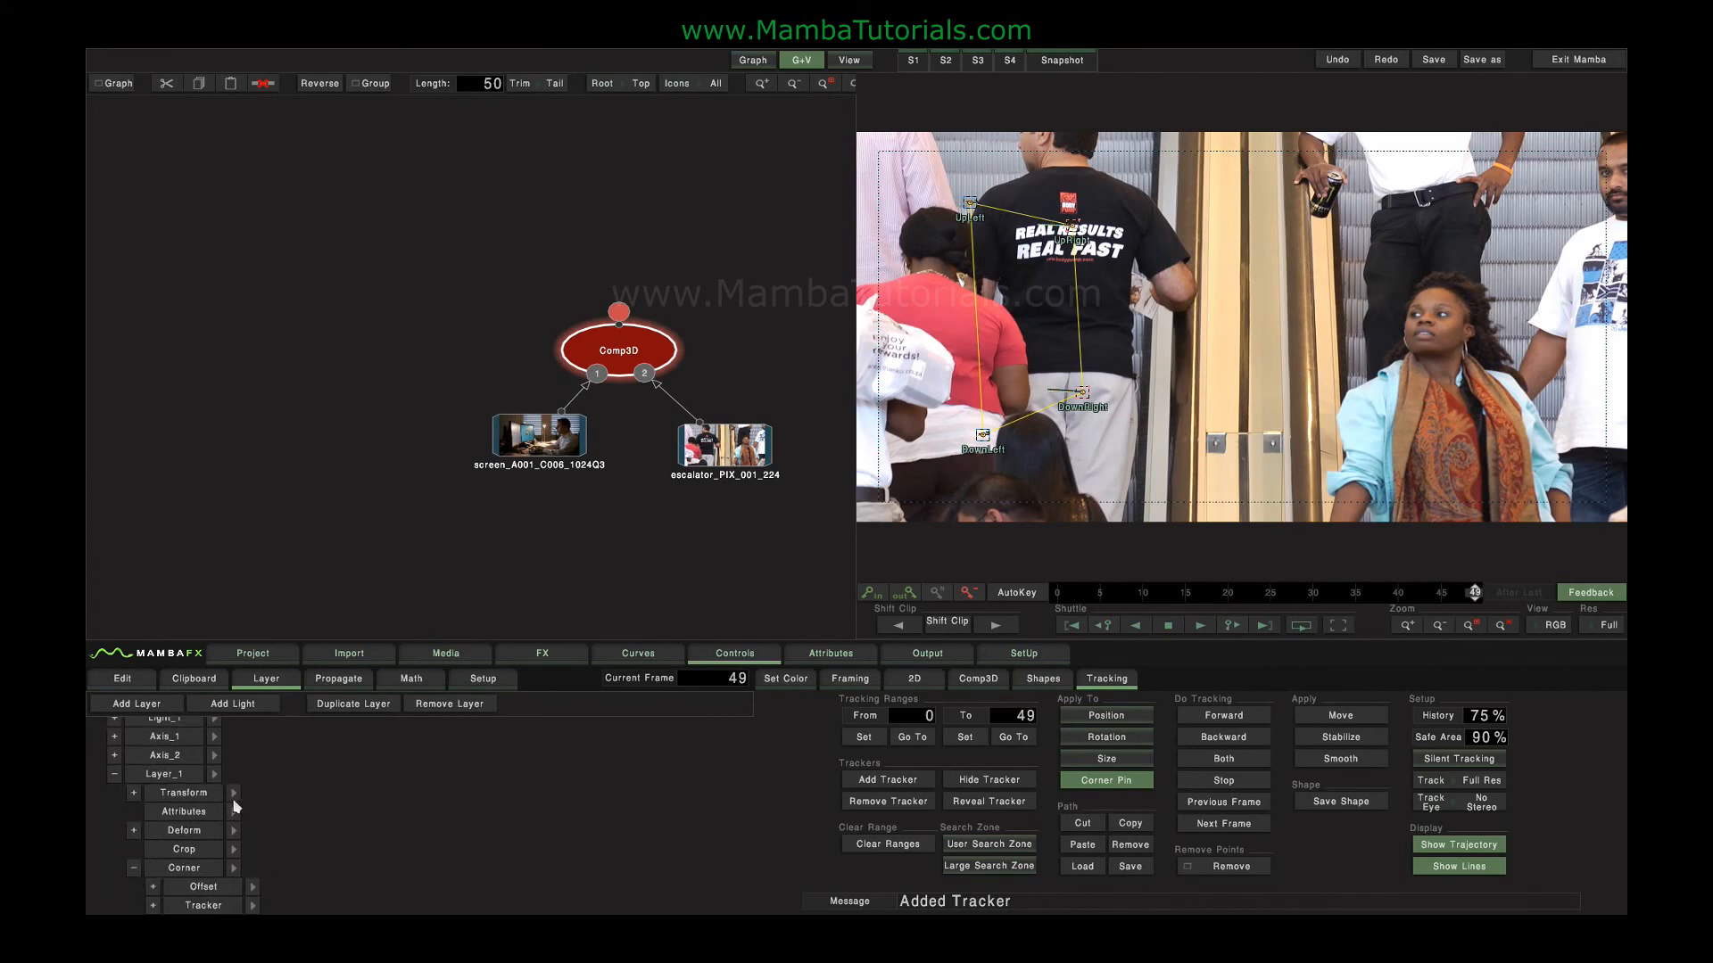
pyautogui.click(178, 776)
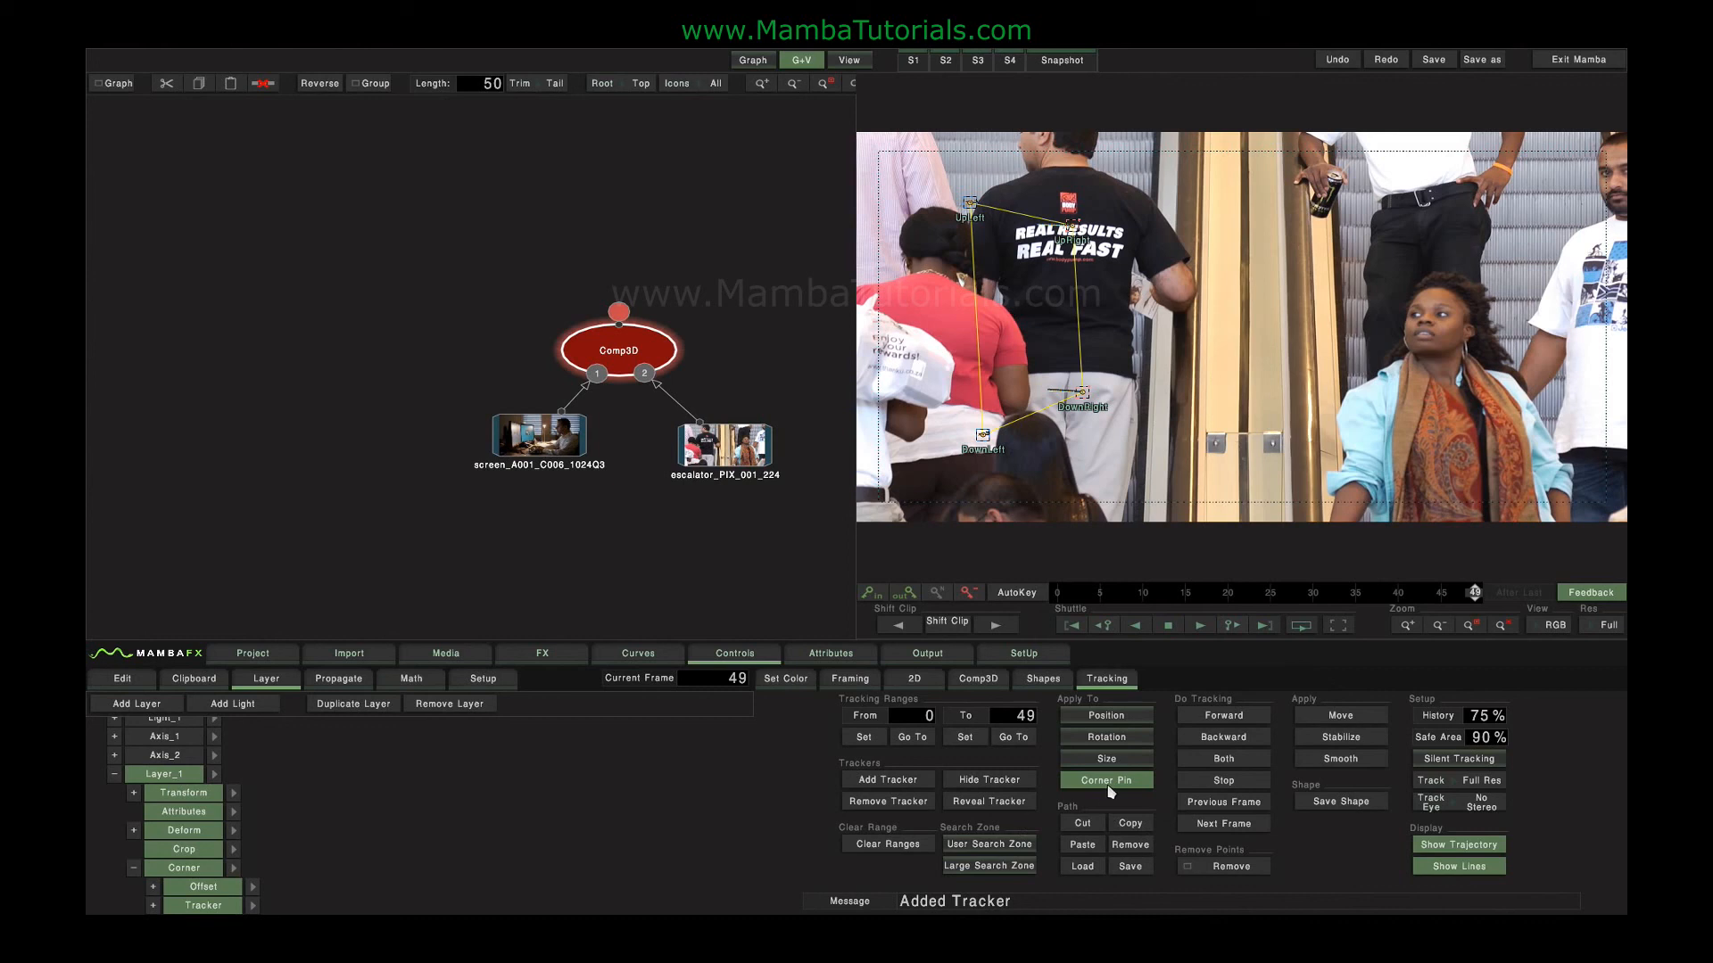
pyautogui.click(1360, 717)
pyautogui.moveTo(1459, 591); pyautogui.dragTo(1551, 601)
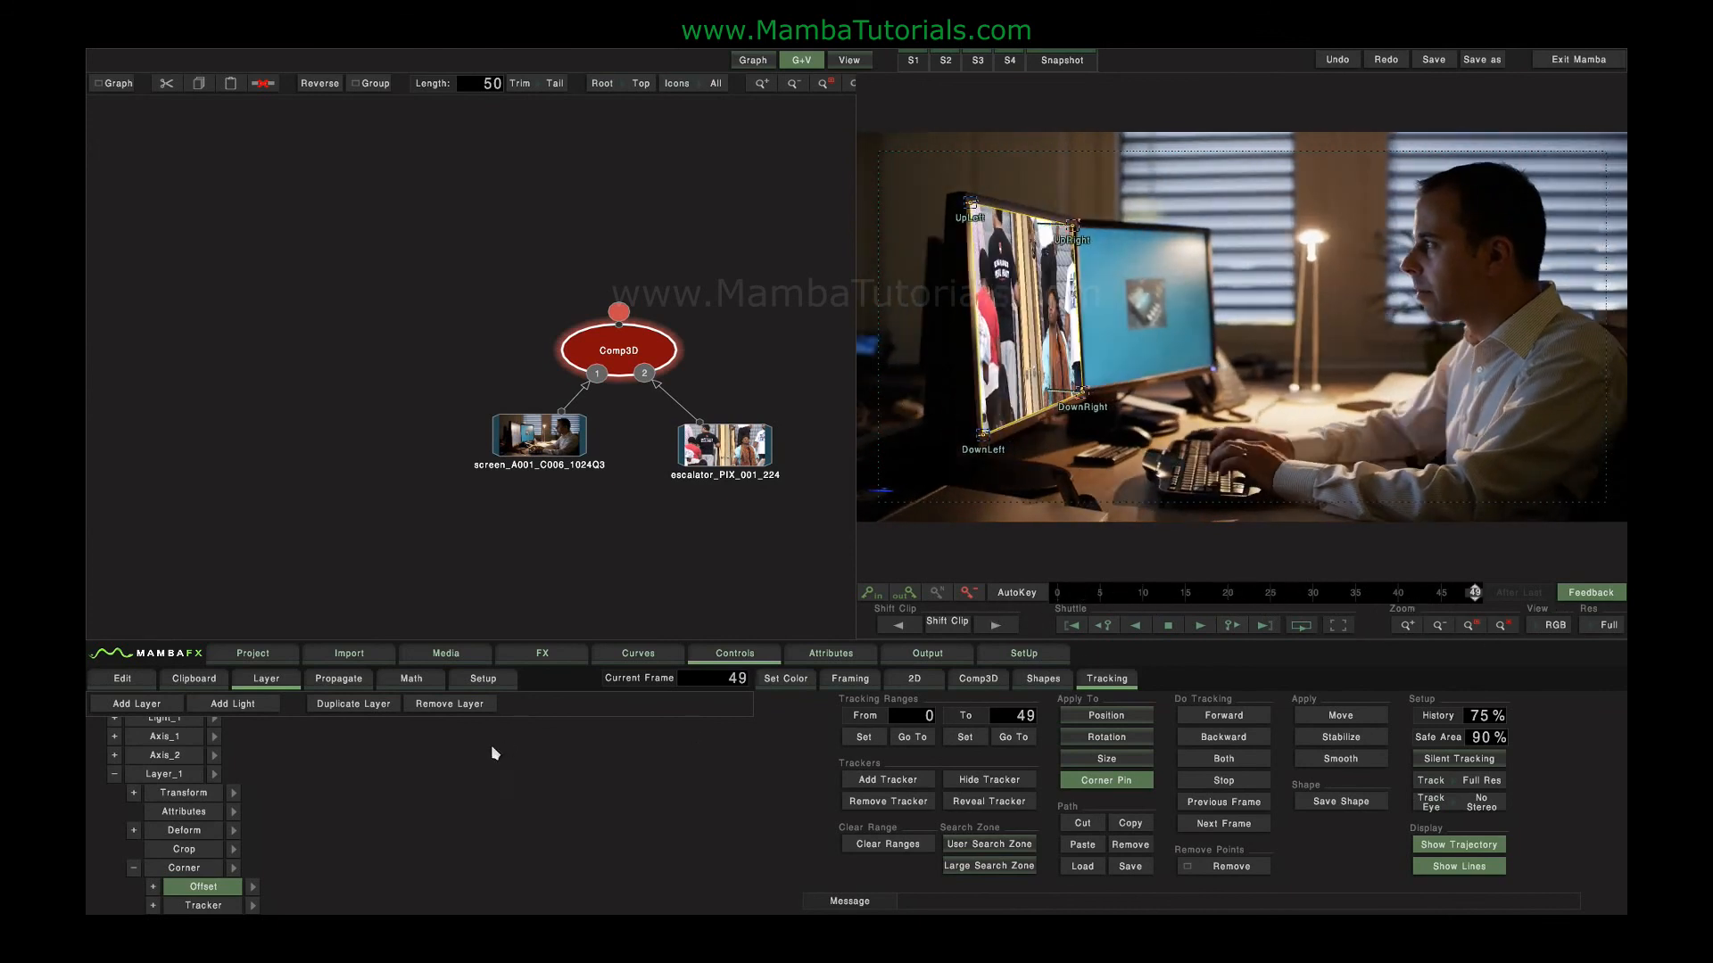
# - Examine the values and animation curves of the four tracked points in Layer_1's Corner Tracker parameters
pyautogui.click(202, 887)
pyautogui.click(237, 906)
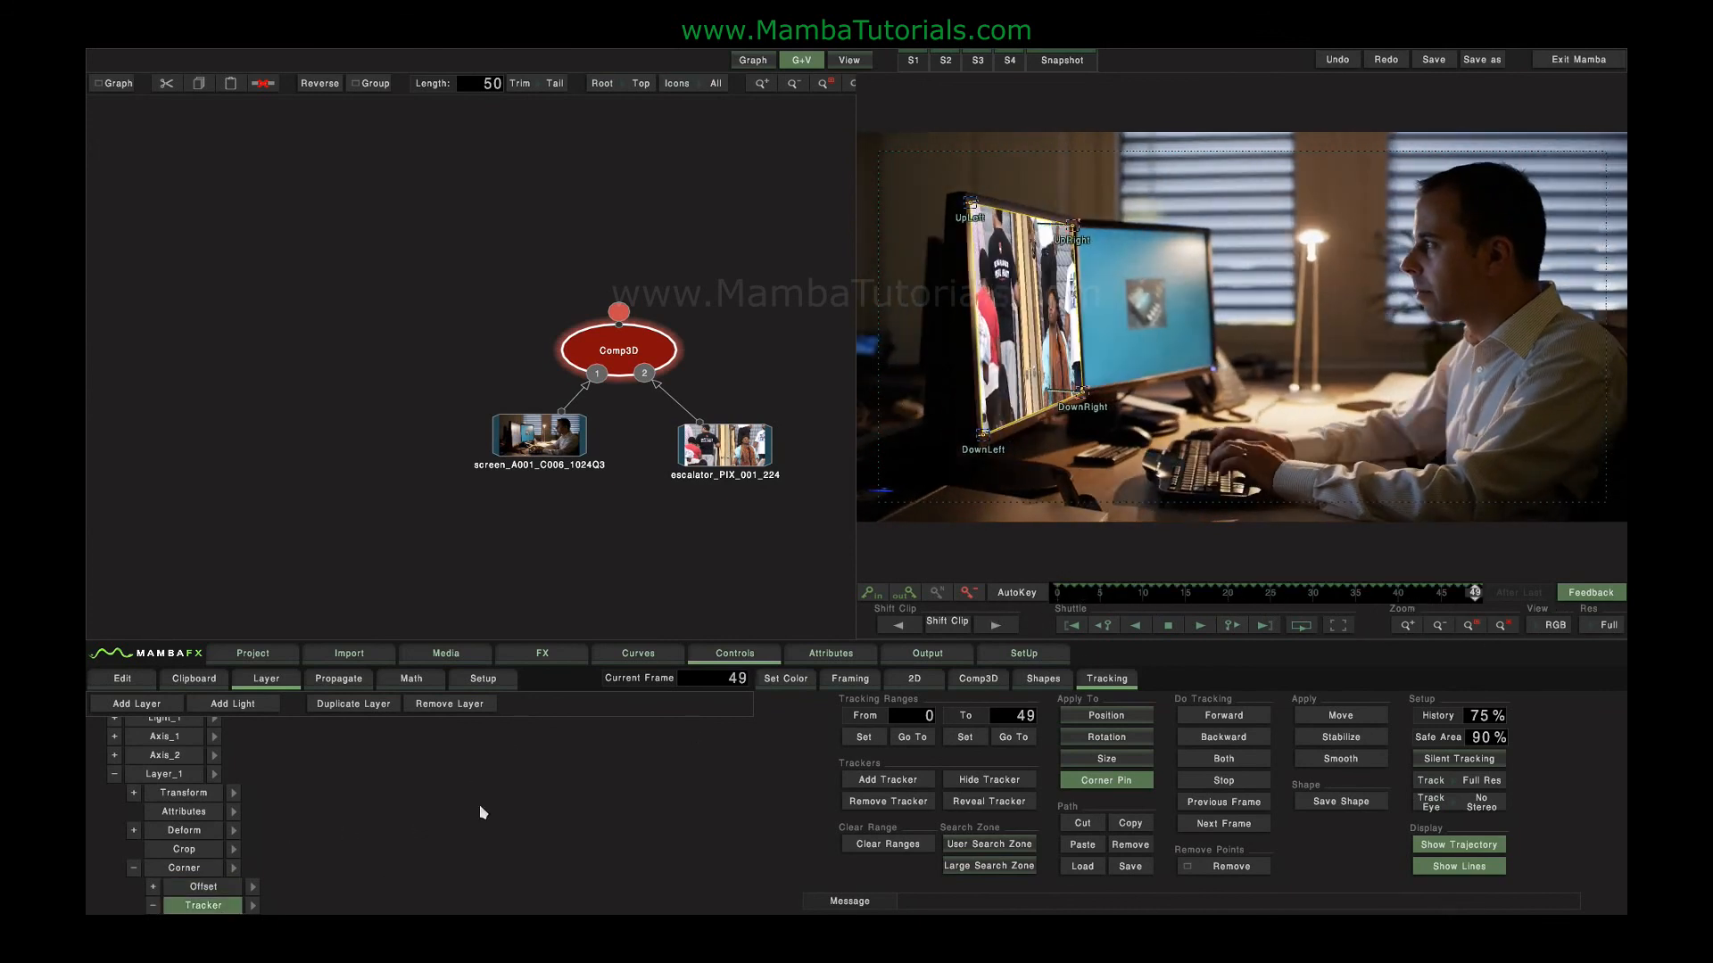
pyautogui.click(634, 657)
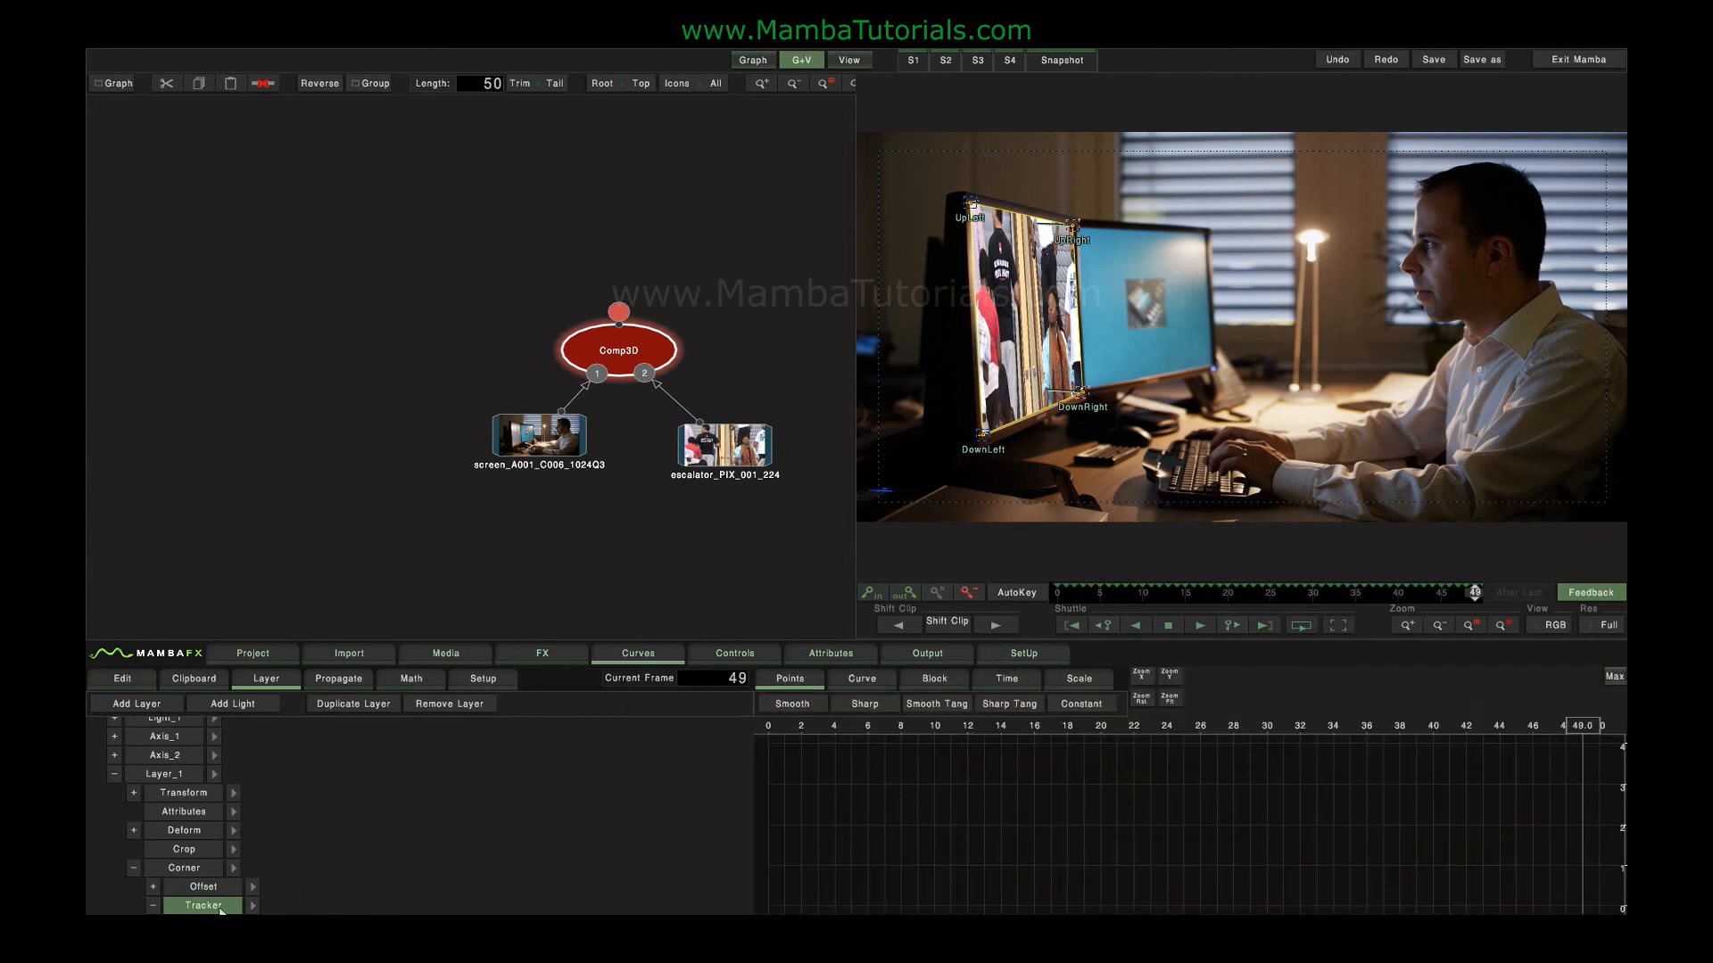
pyautogui.click(253, 905)
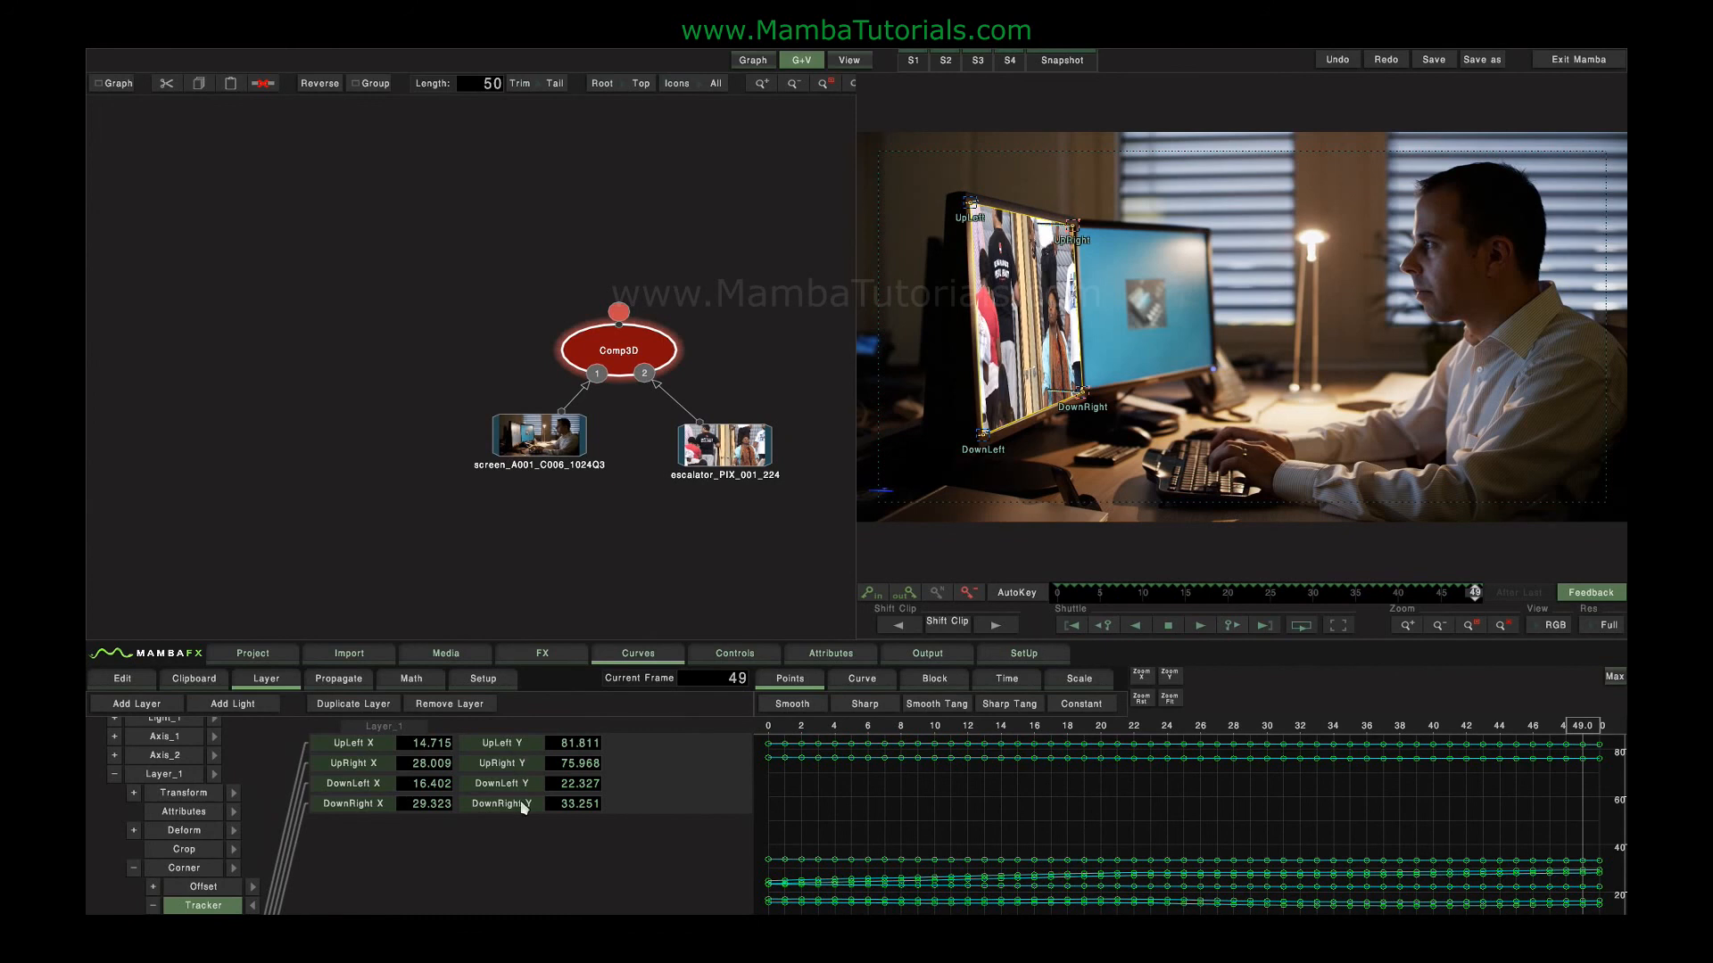
pyautogui.click(254, 906)
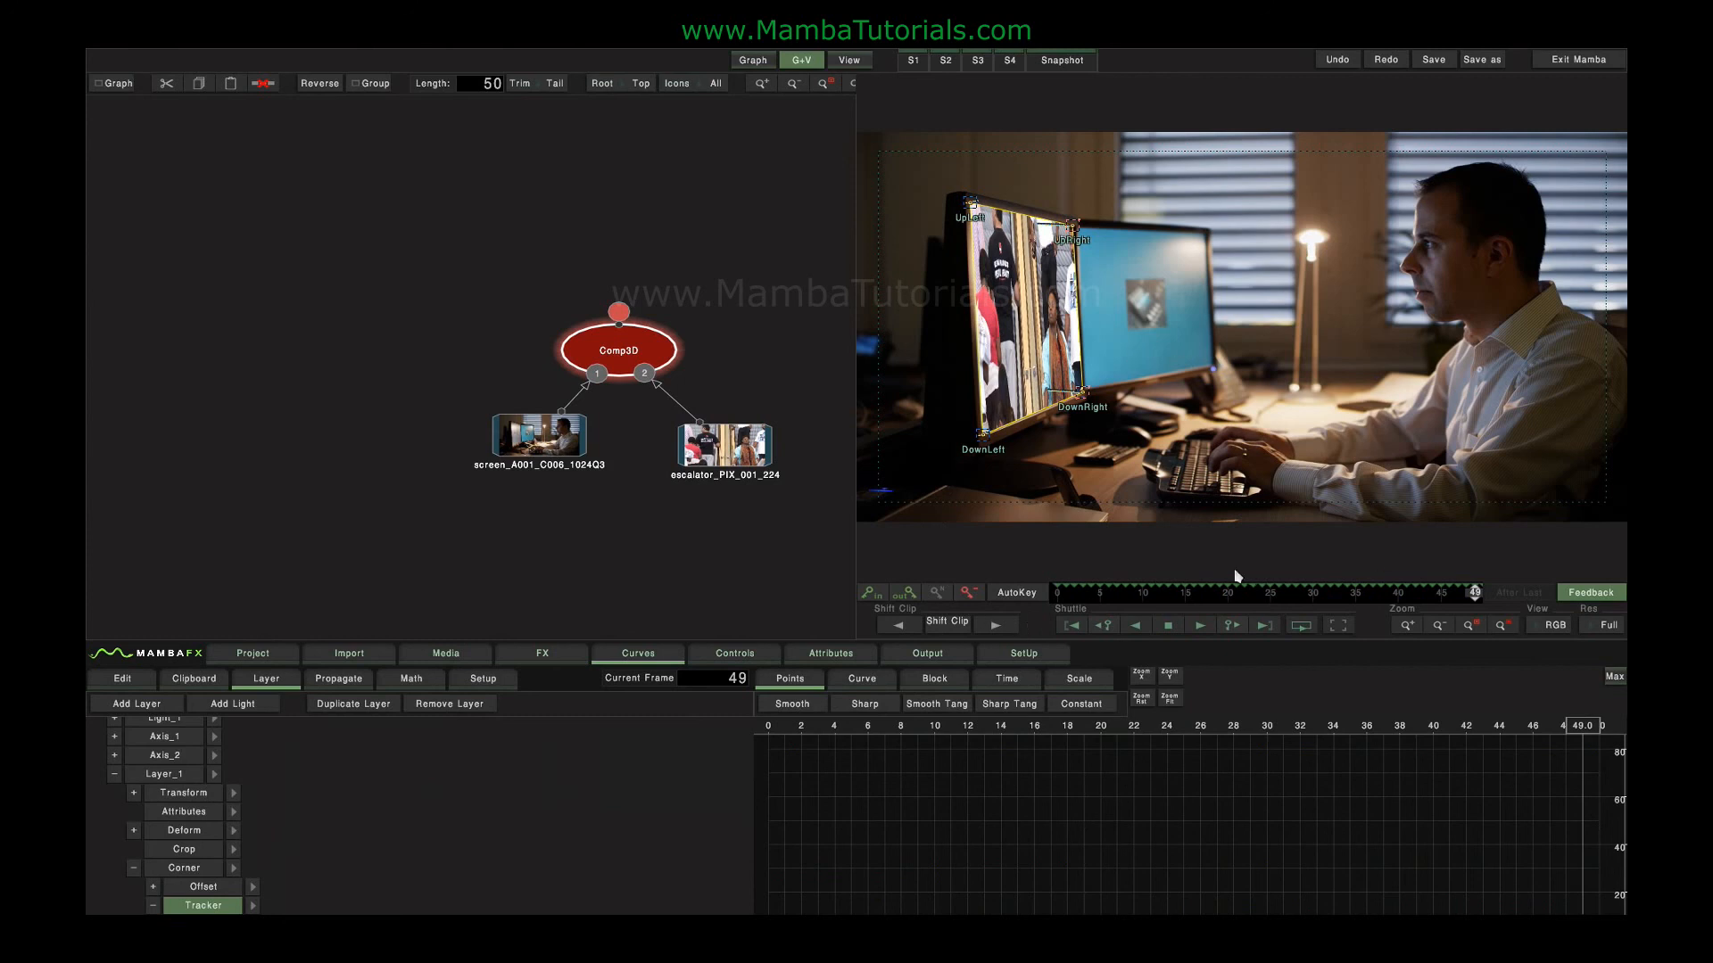
# - View the escalator clip's node with its tracking controls, and return to the Comp3D node
pyautogui.click(729, 466)
pyautogui.doubleClick(729, 466)
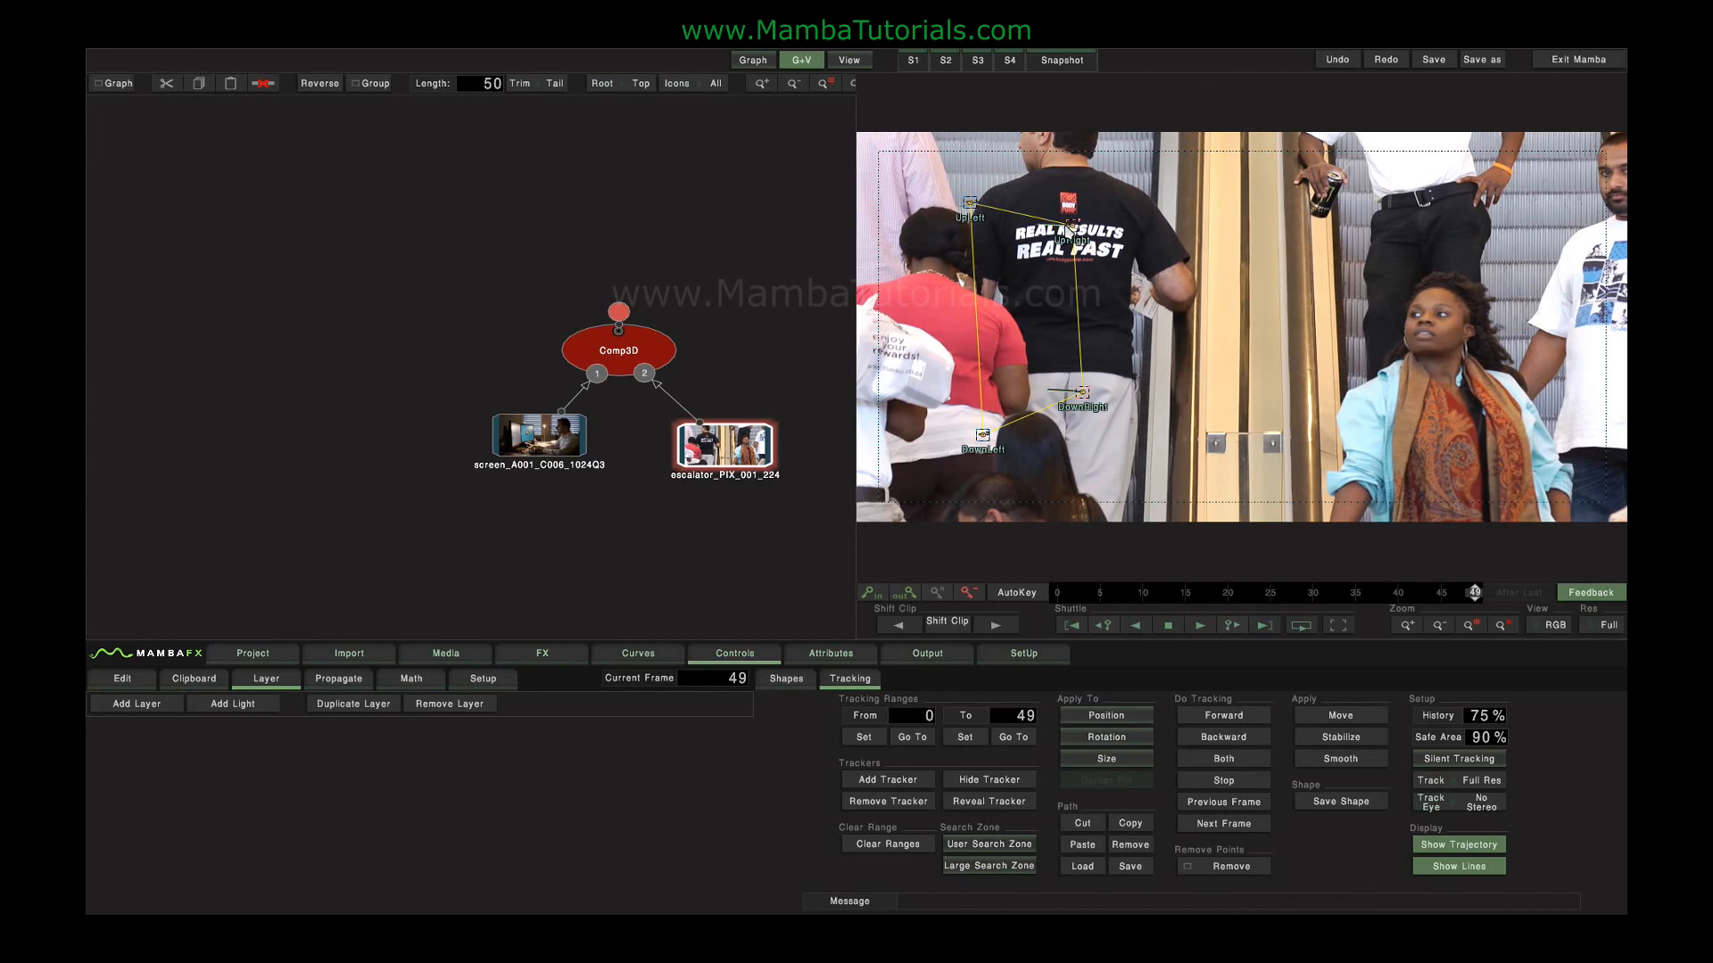
pyautogui.click(668, 352)
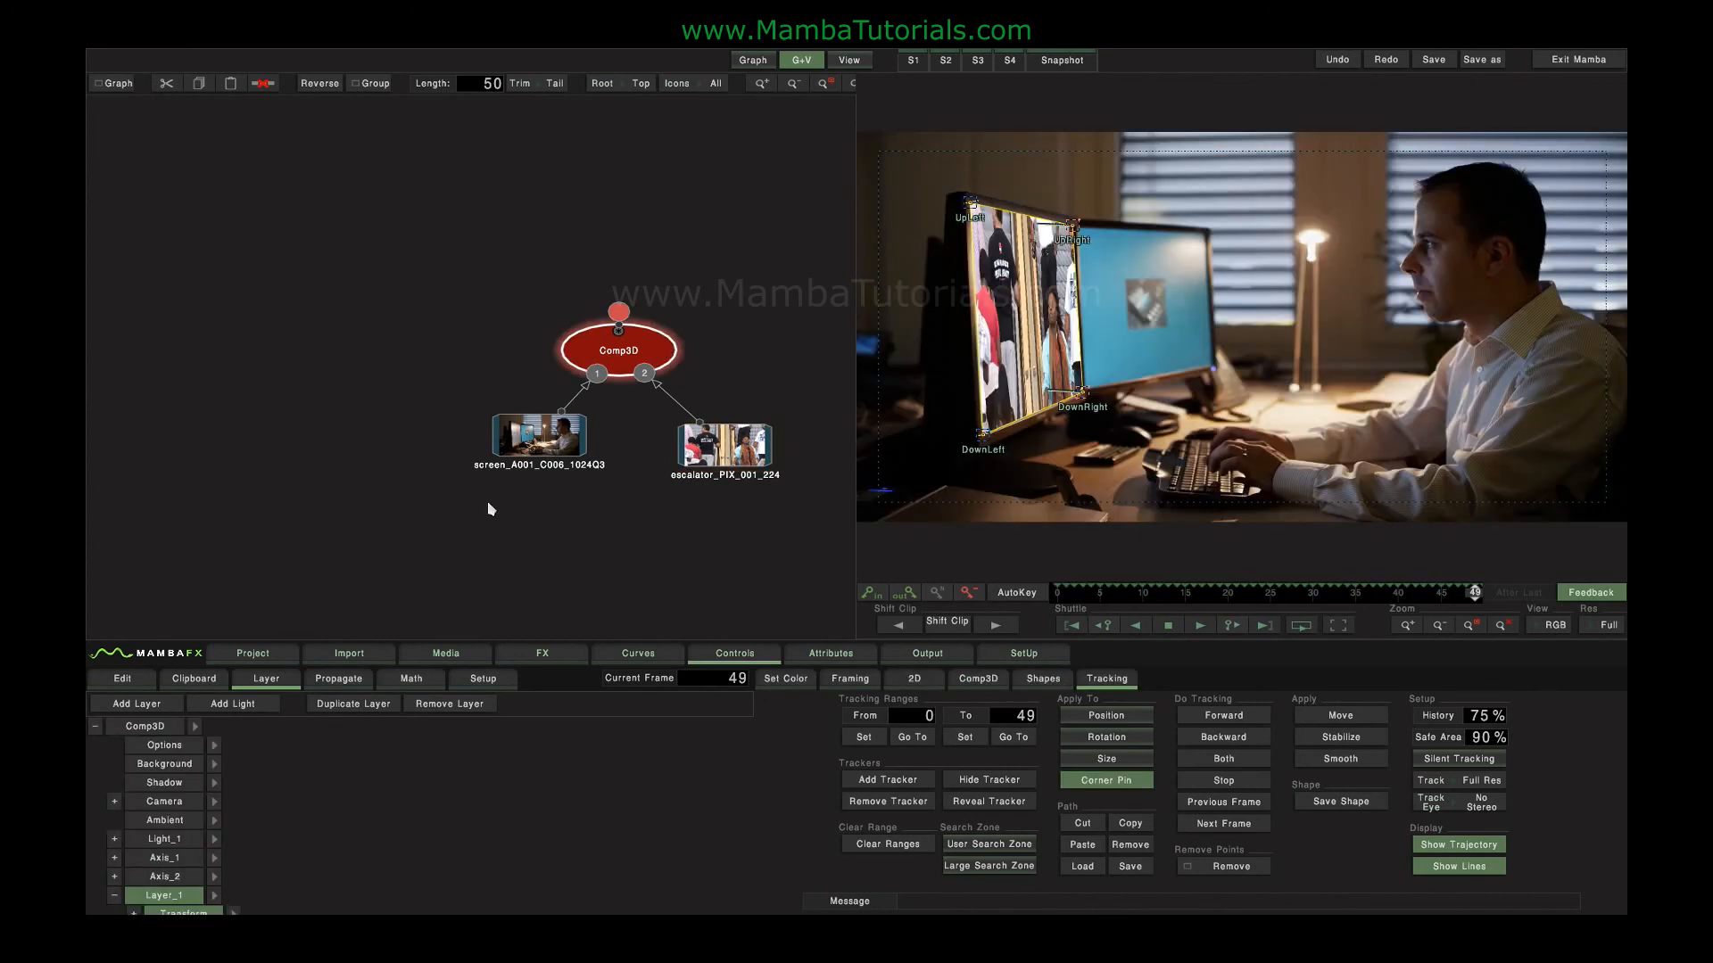
# - Show Layer_1's Corner Offset values and set UpLeft X to 29 and UpLeft Y to 92
pyautogui.moveTo(259, 882); pyautogui.dragTo(250, 729)
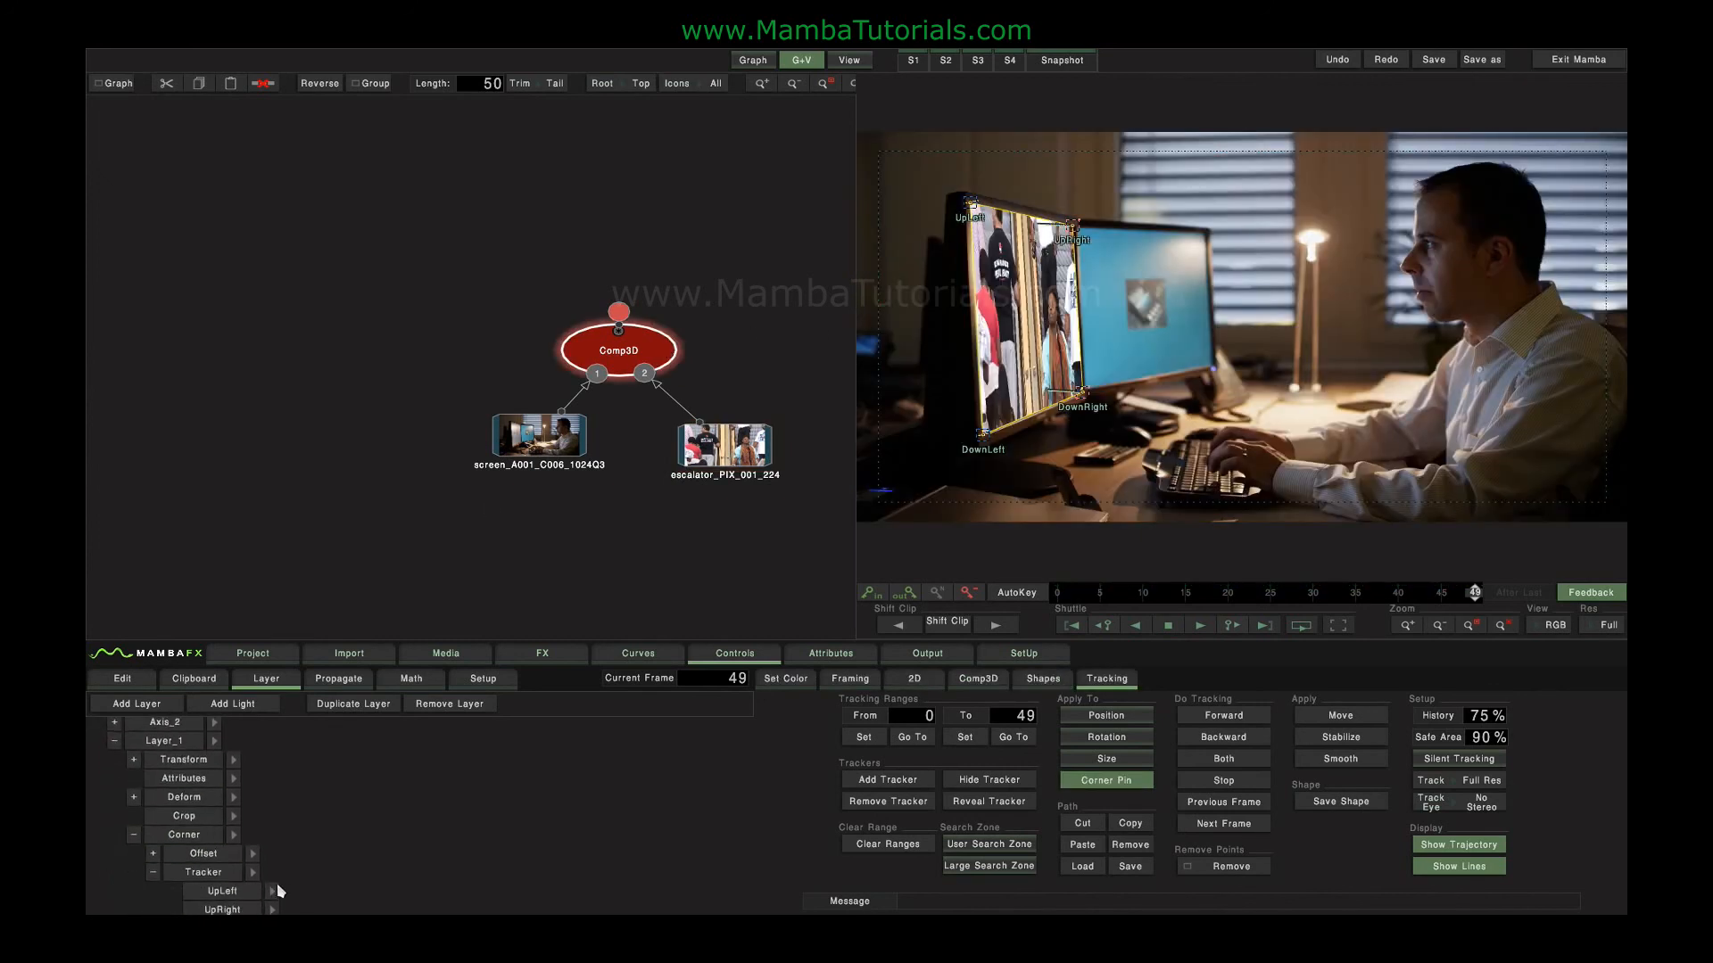
pyautogui.click(154, 872)
pyautogui.click(250, 887)
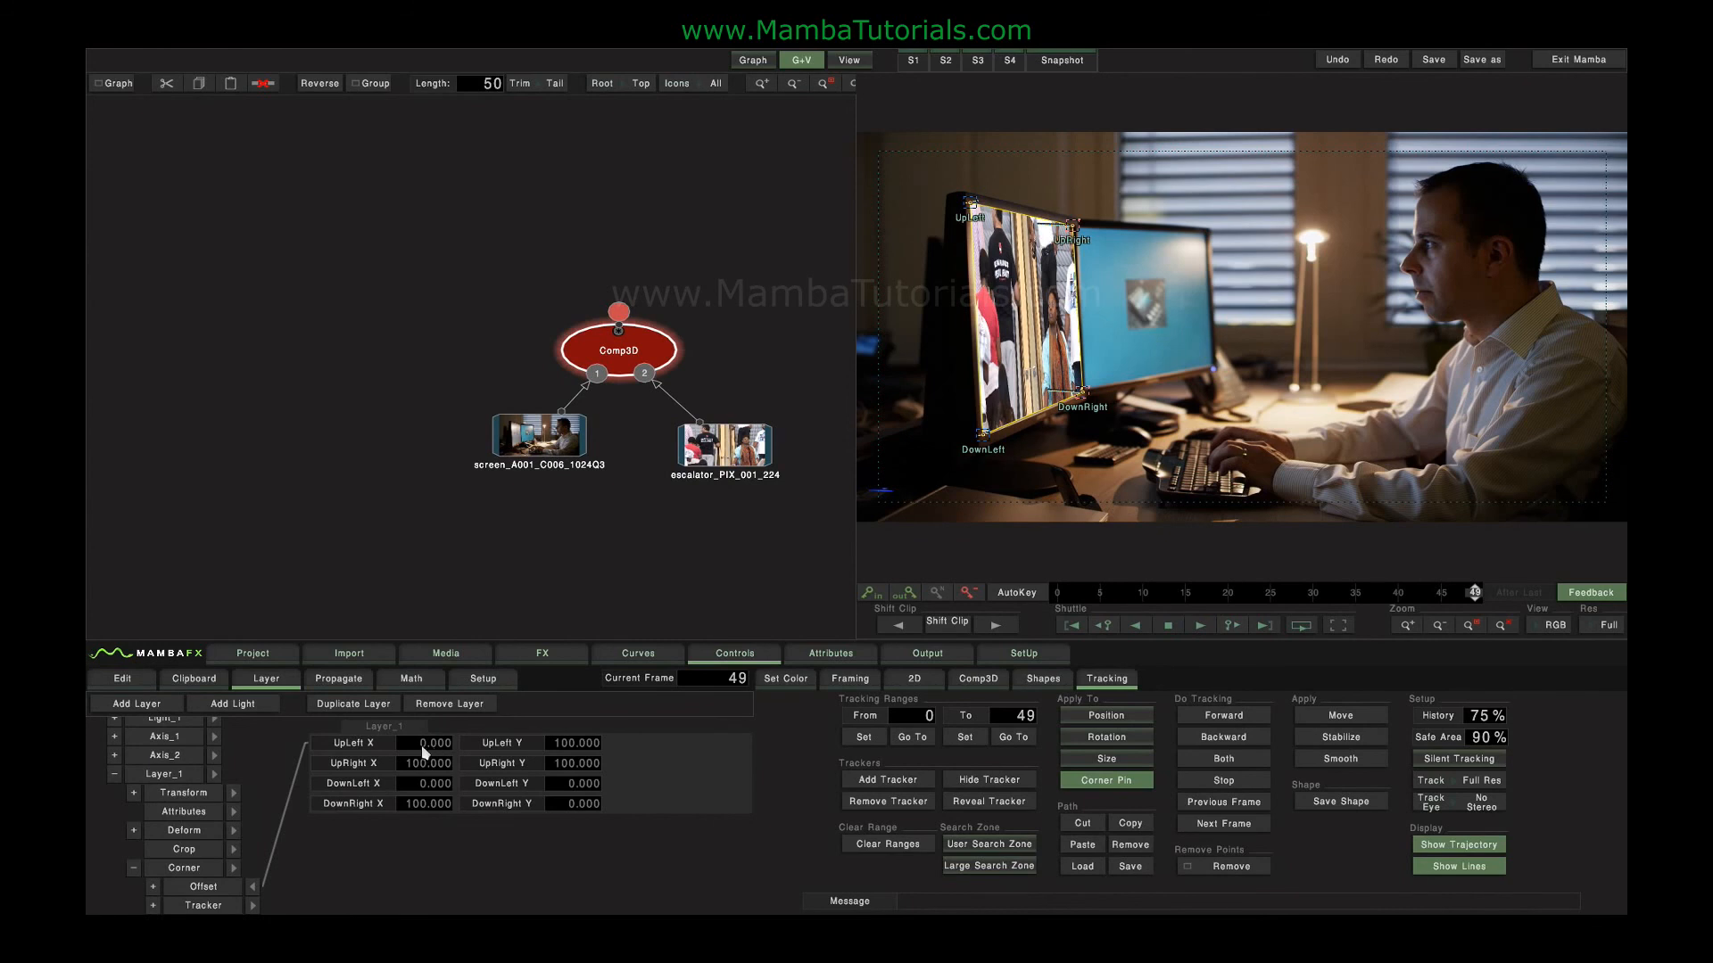
pyautogui.moveTo(424, 752); pyautogui.dragTo(512, 755)
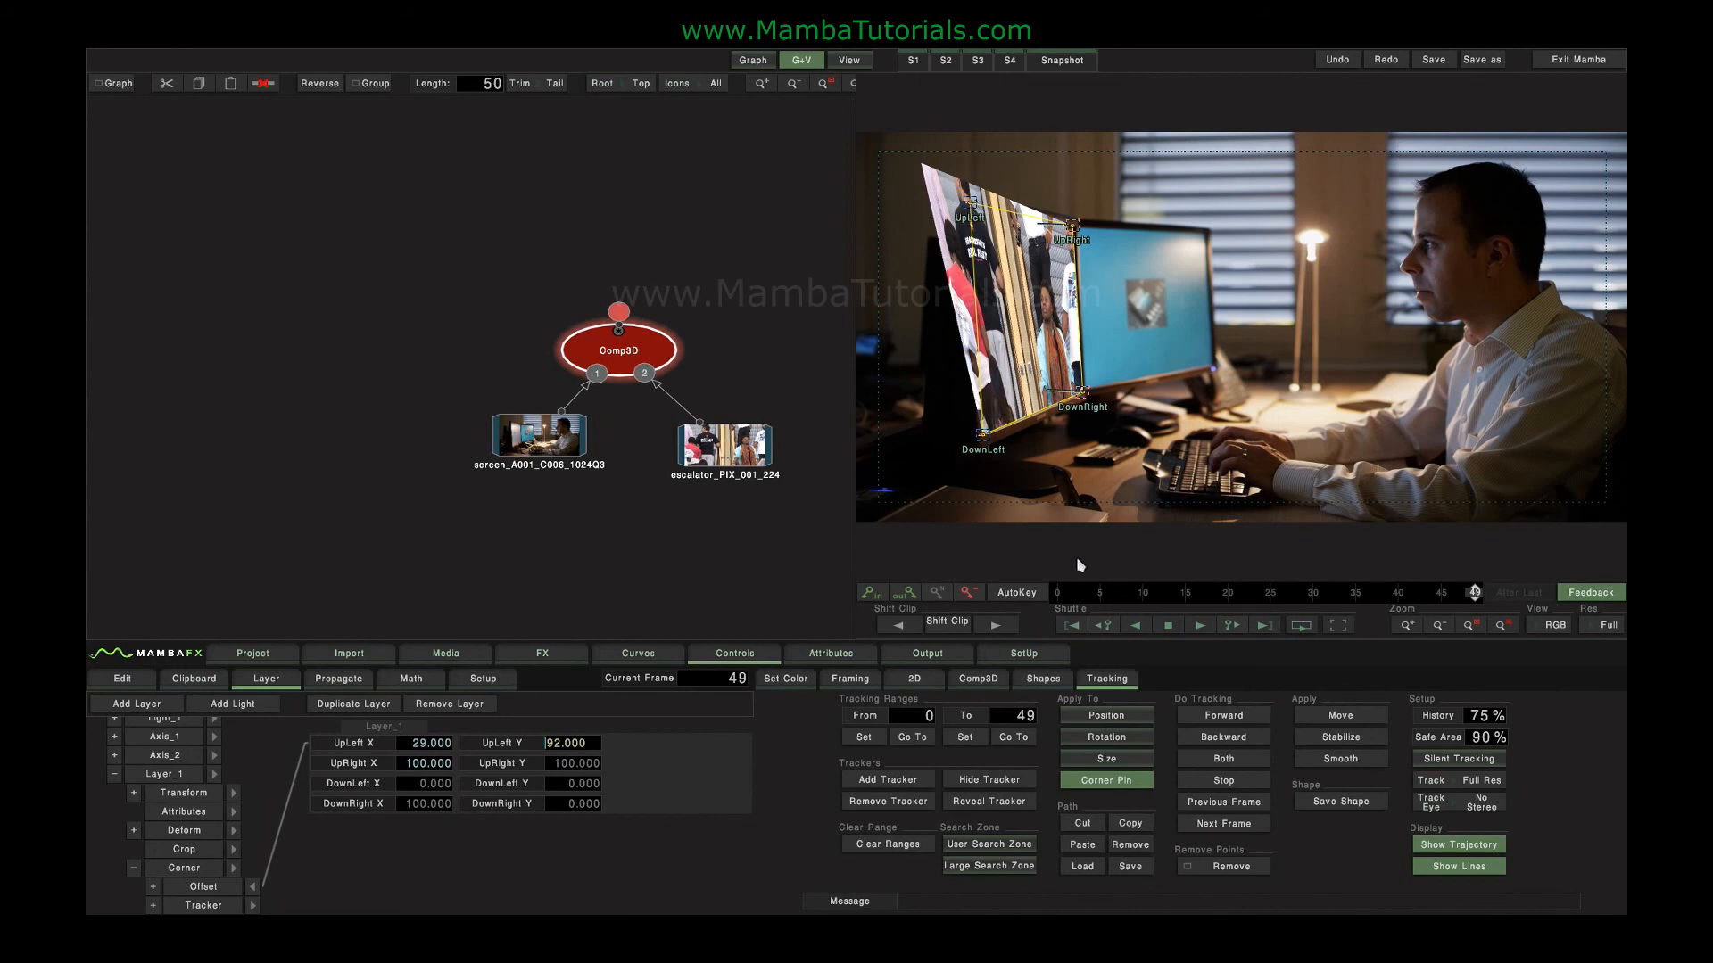
# - Reset all Comp3D parameters to clear the applied corner pin, and select Layer_1's Corner Offset parameters
pyautogui.moveTo(1473, 609)
pyautogui.mouseDown()
pyautogui.moveTo(1053, 594)
pyautogui.moveTo(1475, 593)
pyautogui.mouseUp()
pyautogui.scroll(3, 279, 781)
pyautogui.click(161, 731)
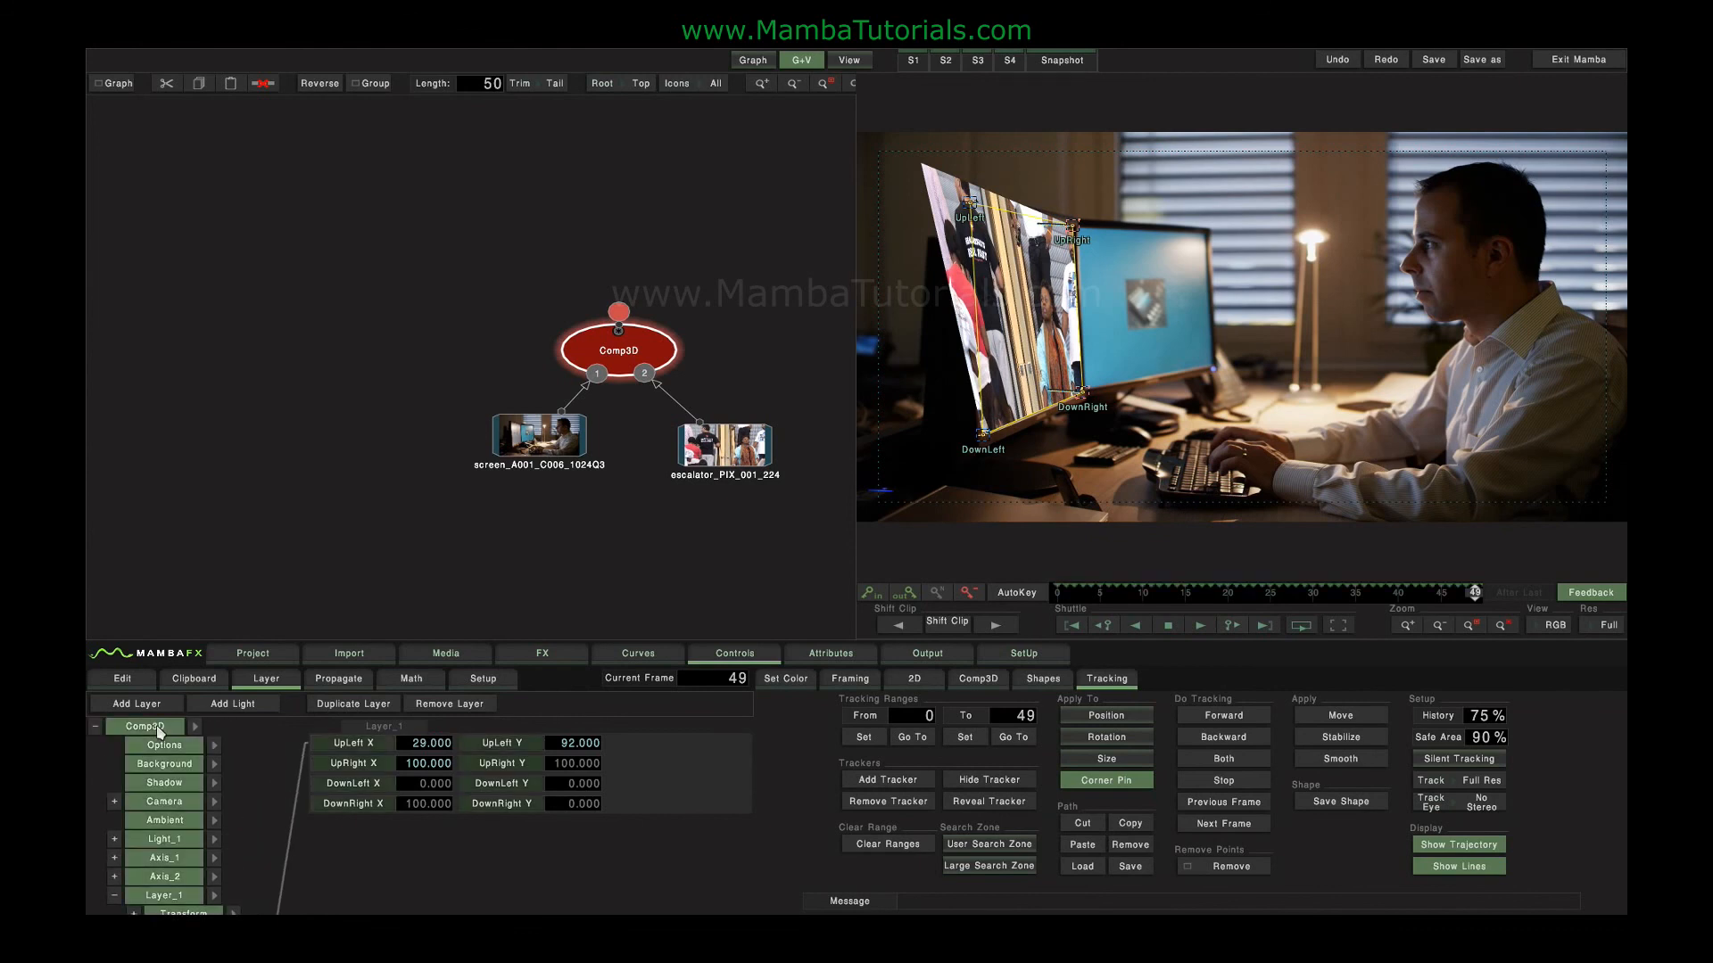
pyautogui.scroll(-1, 307, 827)
pyautogui.scroll(-5, 307, 827)
pyautogui.click(237, 888)
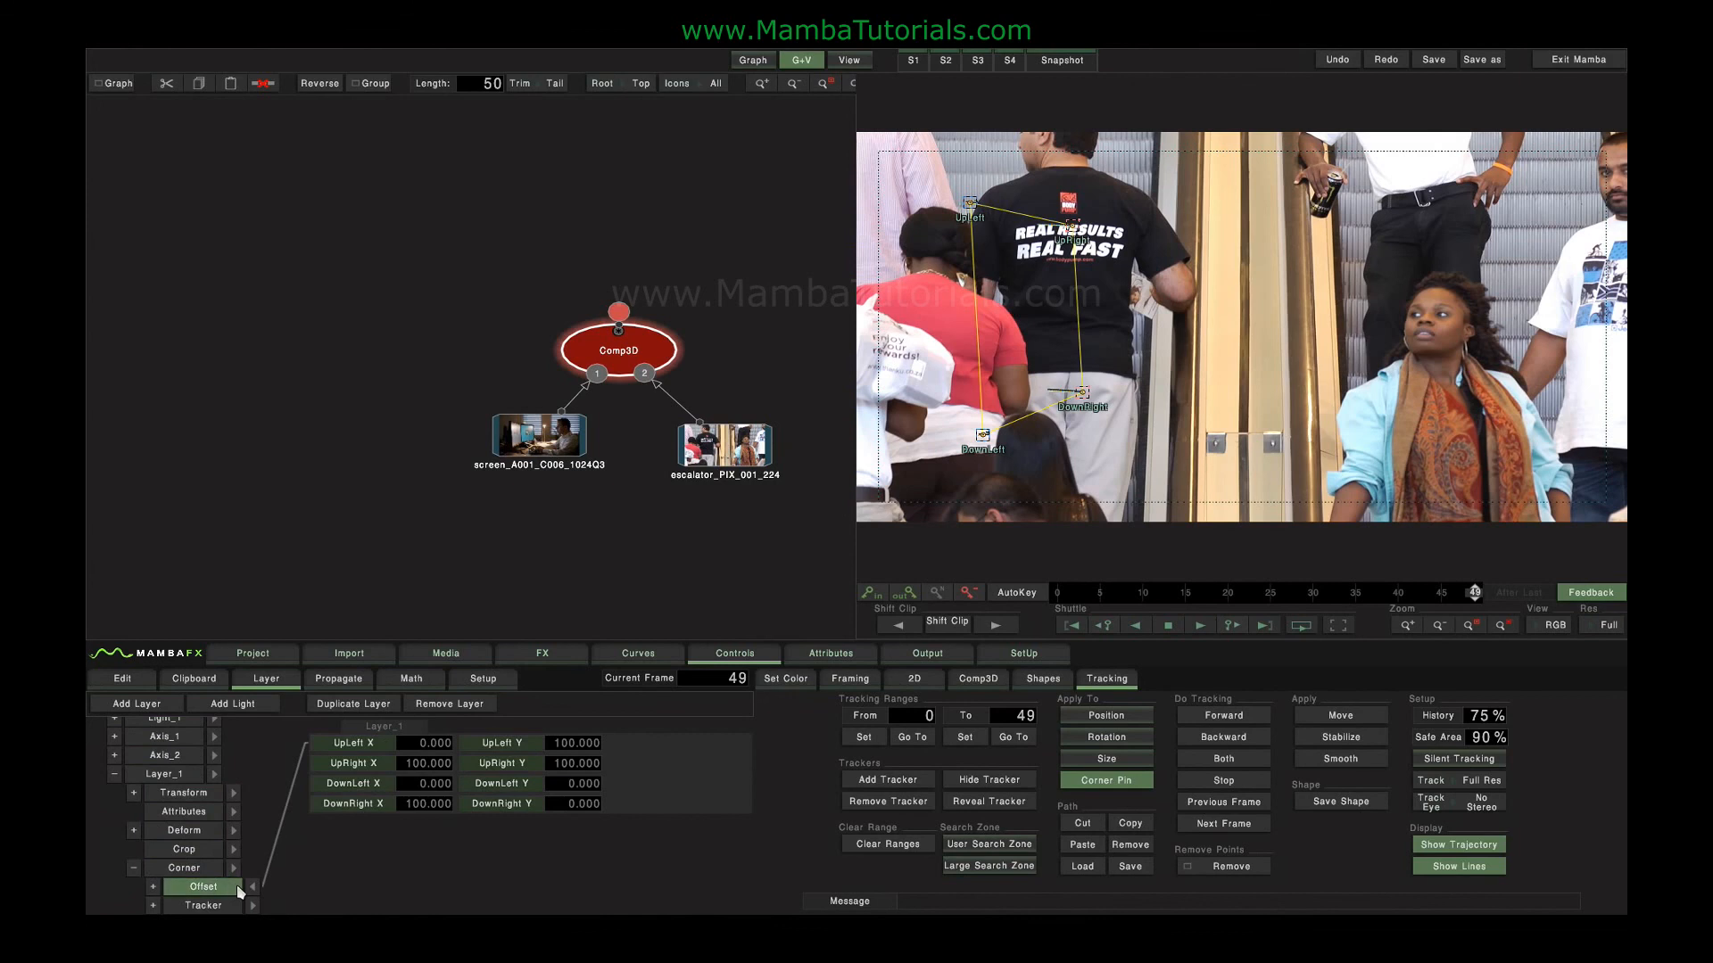